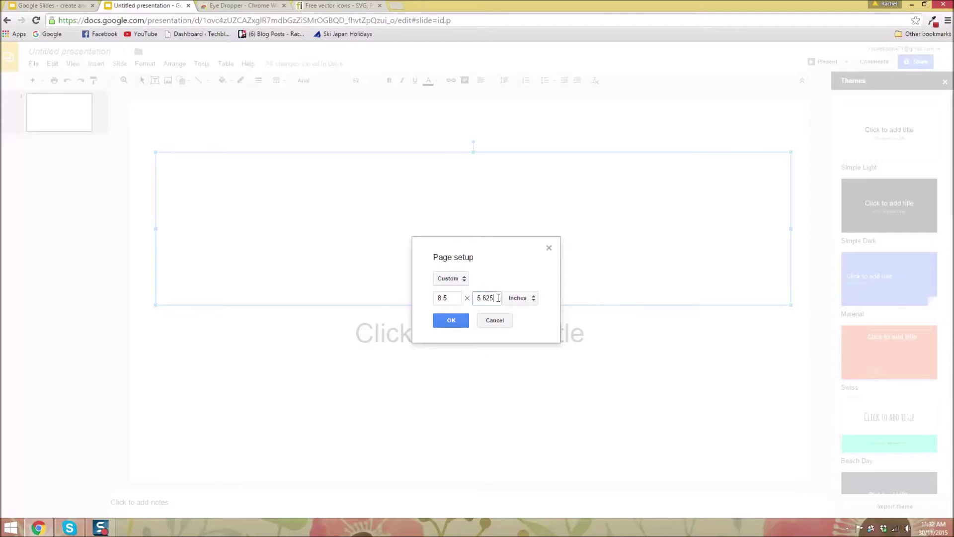
Step: Set the page height to 11 inches and apply the custom 8.5 × 11 inch page size
type("11")
left_click(453, 320)
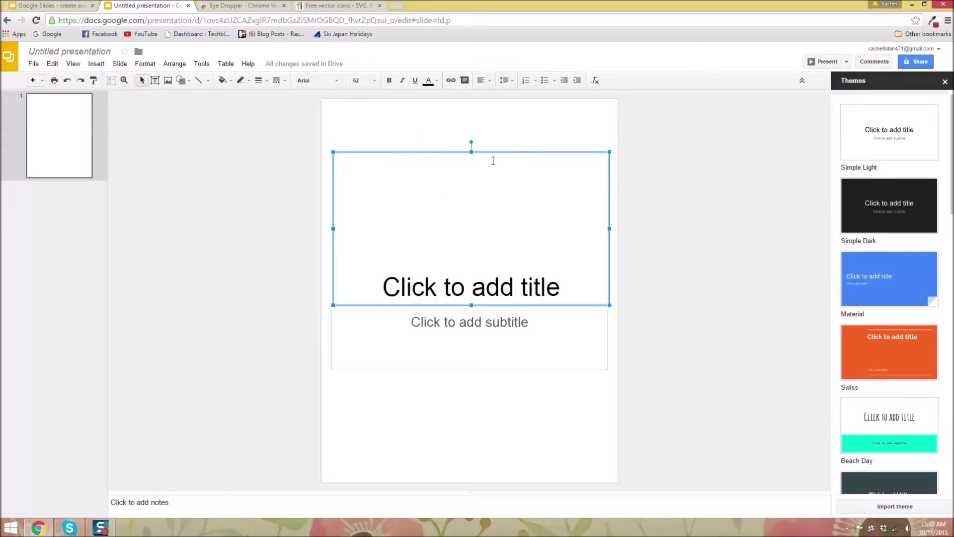
Step: Delete the title and subtitle placeholders from the slide
key("Delete")
left_click(471, 319)
left_click(518, 306)
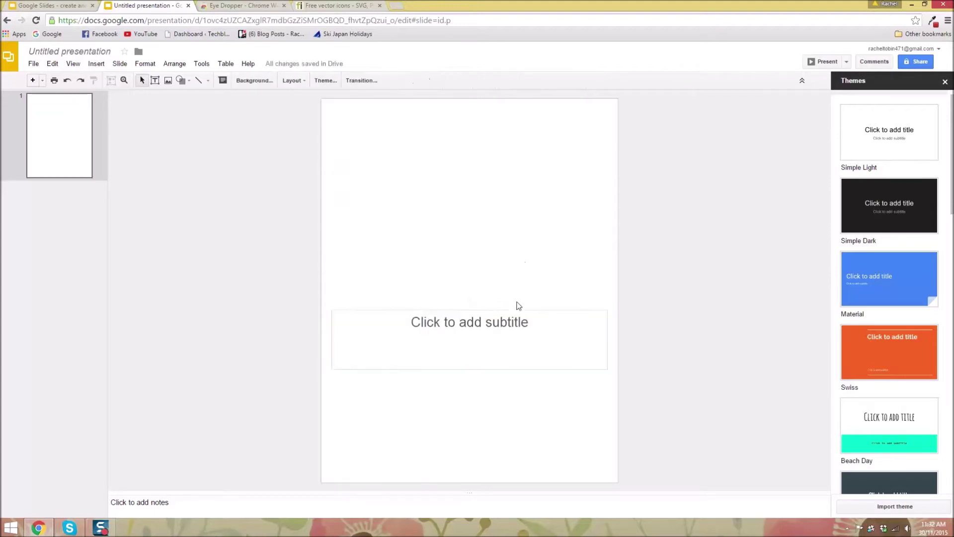
left_click(515, 313)
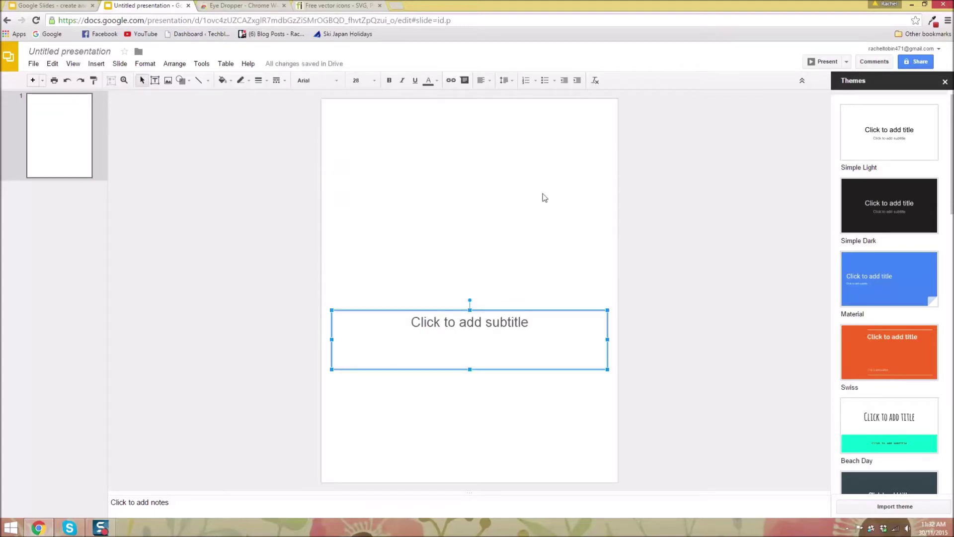
key("Delete")
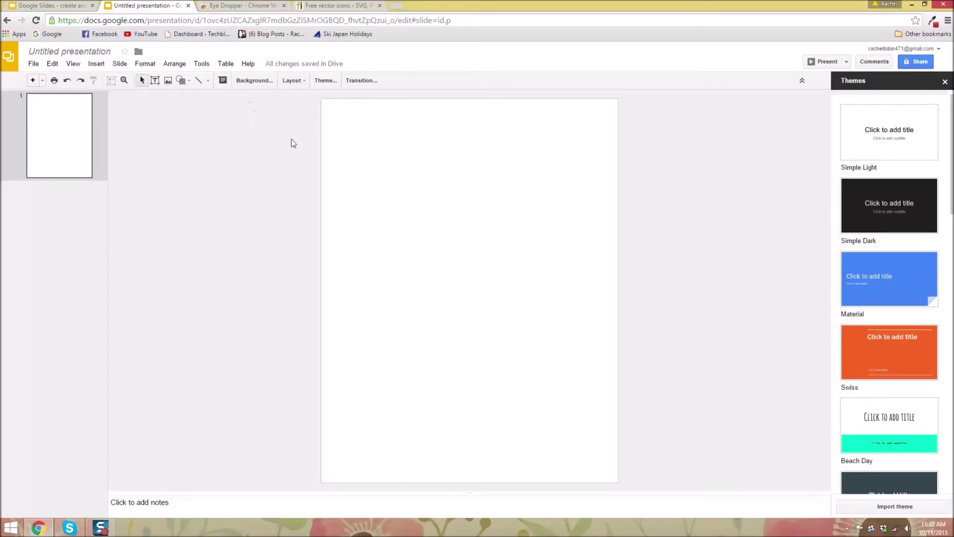
Step: Start inserting an image and review the album, URL, snapshot and upload sources
left_click(97, 68)
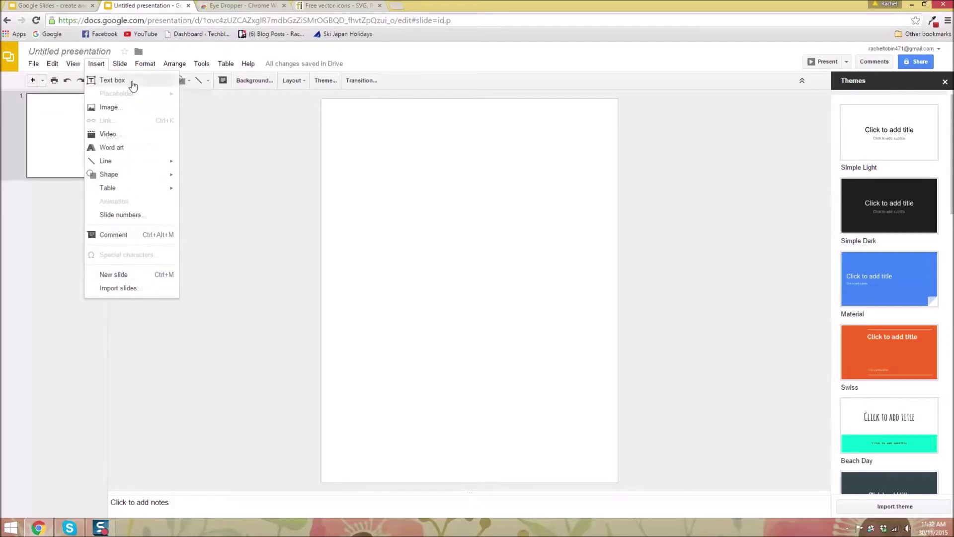
left_click(133, 114)
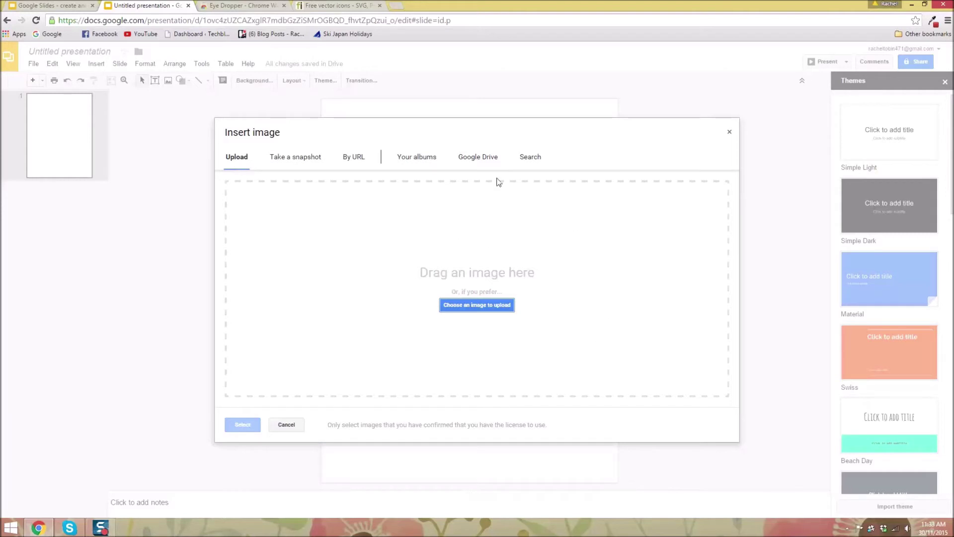
left_click(404, 157)
left_click(352, 158)
left_click(405, 157)
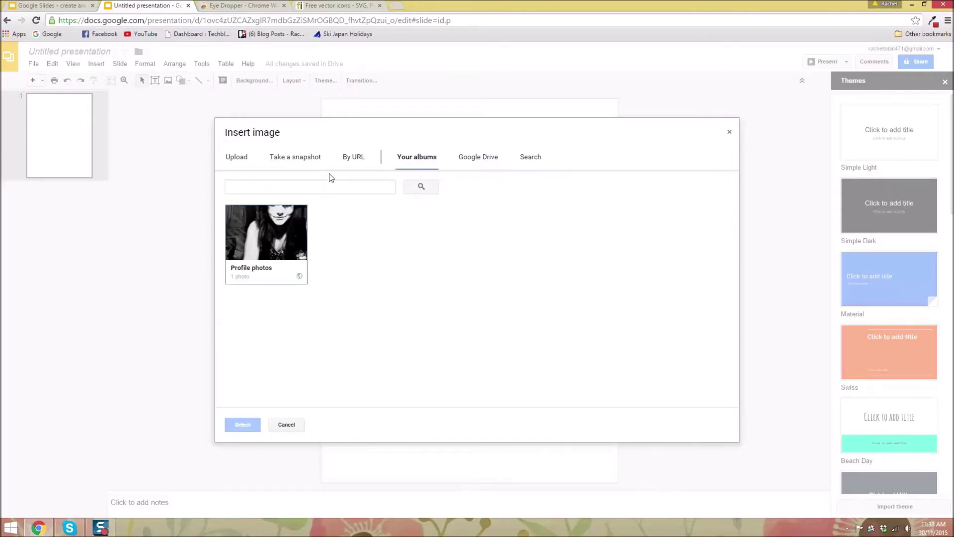
left_click(354, 158)
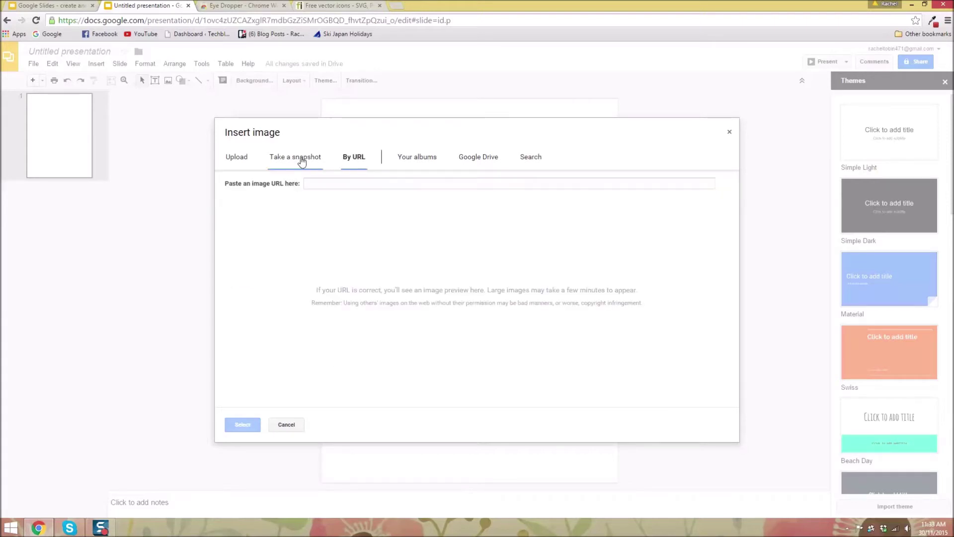
left_click(300, 158)
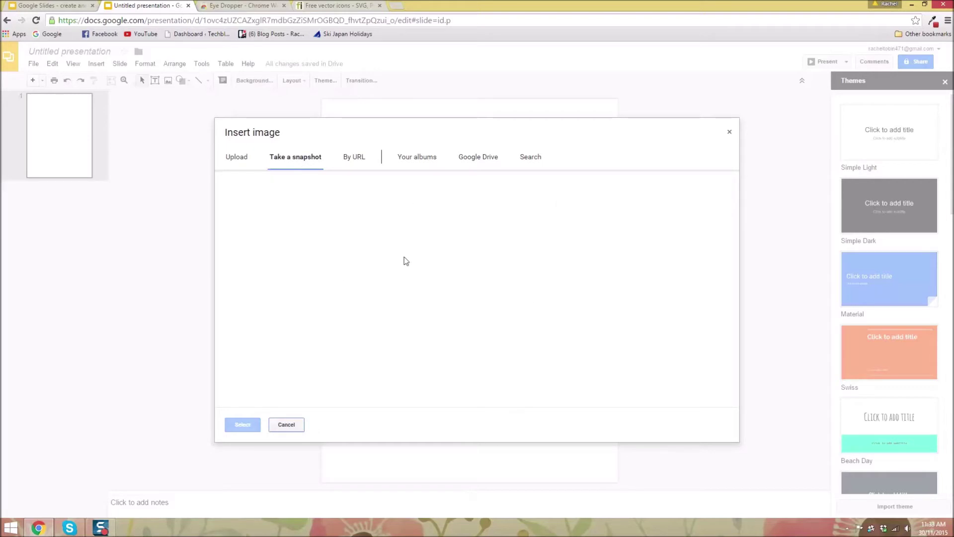
left_click(244, 167)
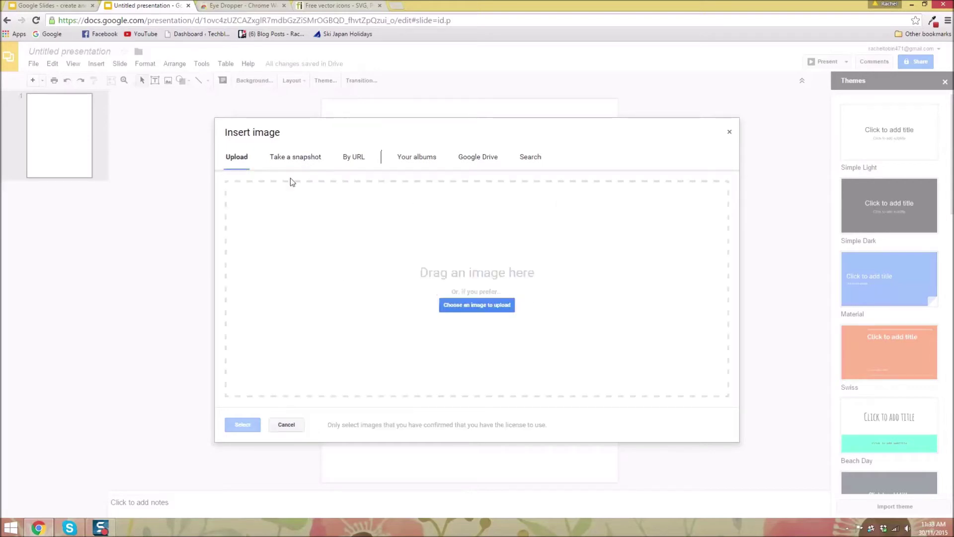
Step: Upload the blue and magenta paint texture 9 - (81) from the Texture Packs folder onto the slide
left_click(477, 305)
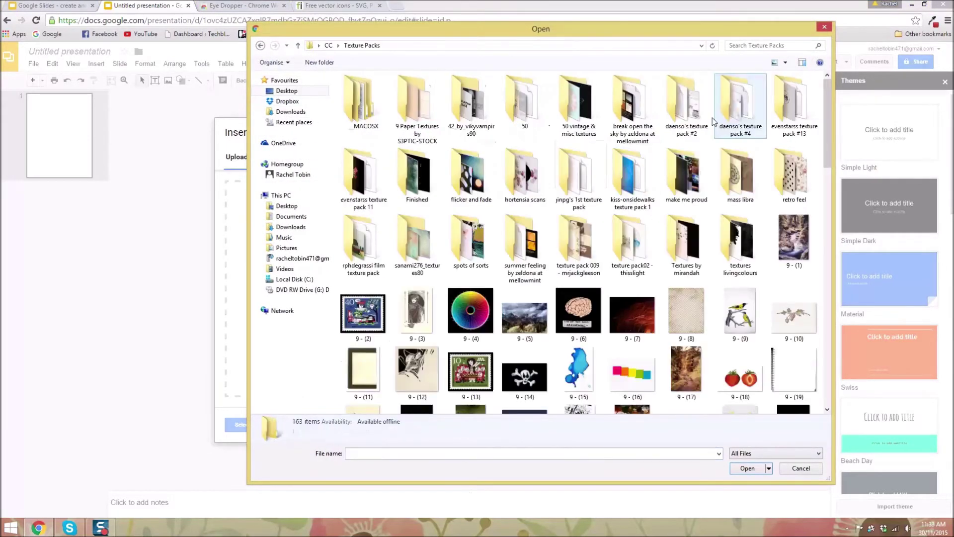
left_click(827, 190)
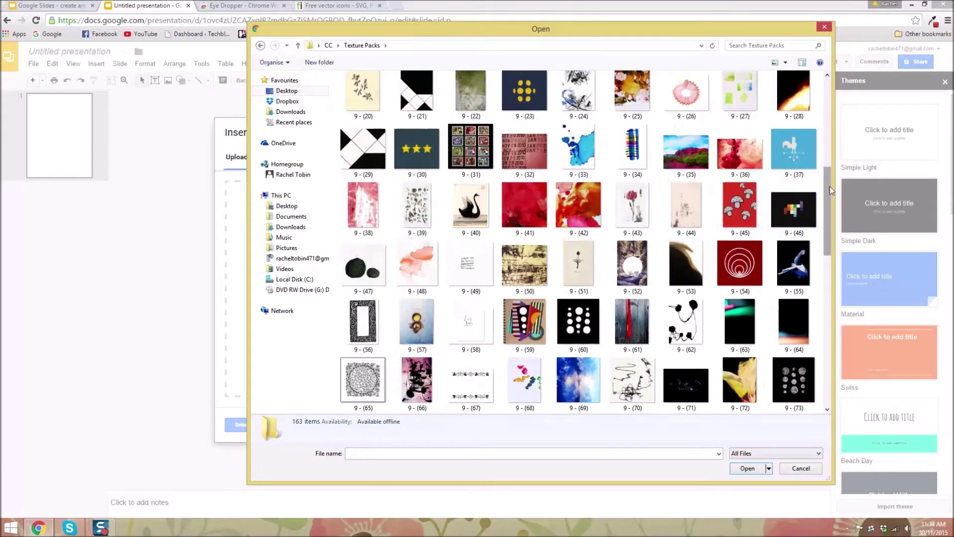
scroll(764, 241, "down", 5)
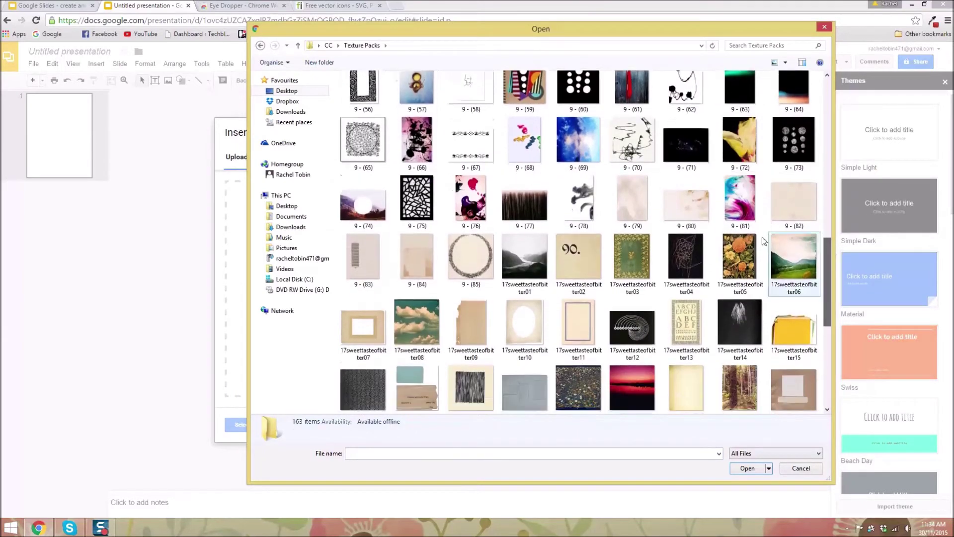
double_click(746, 204)
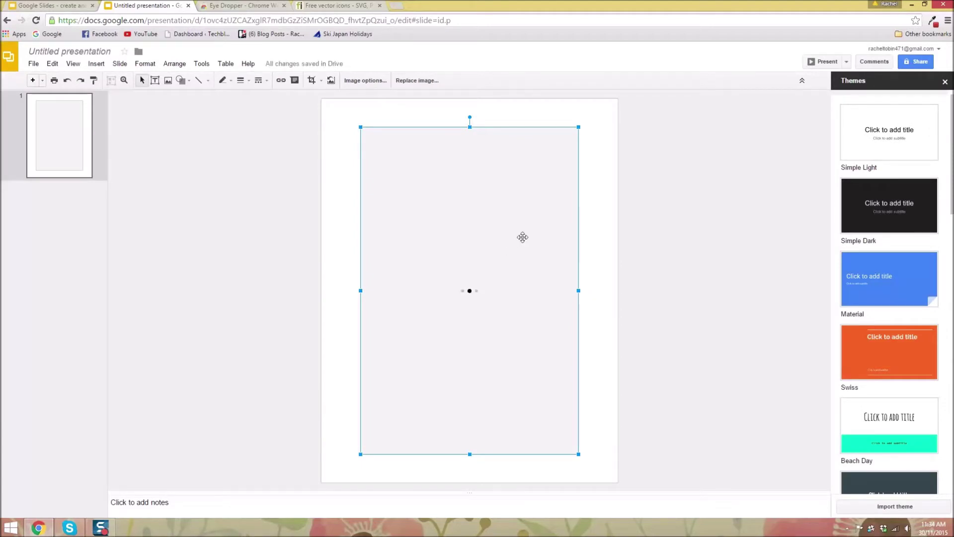
Step: Reposition and enlarge the paint image so it covers the whole page, and dismiss the theme list
left_click_drag(507, 257, 481, 231)
left_click_drag(539, 427, 619, 481)
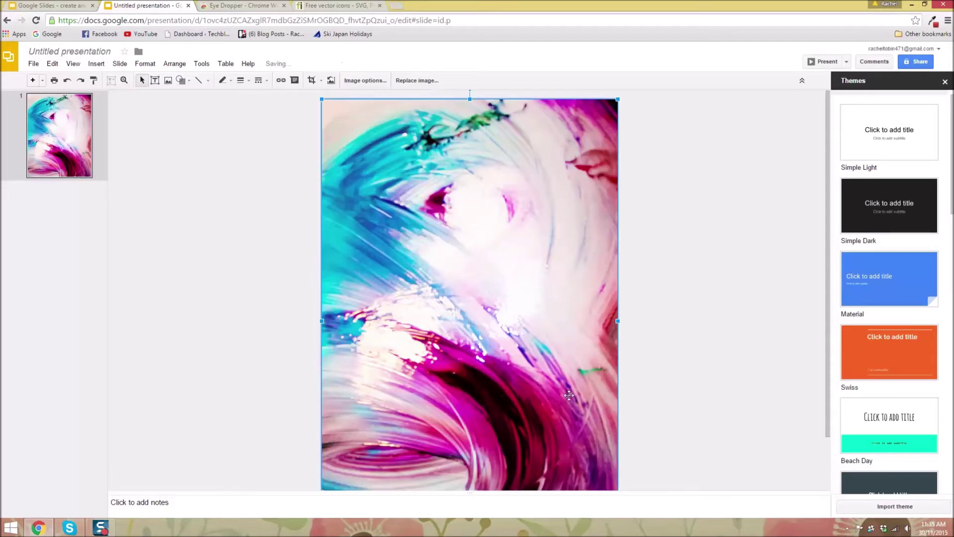
left_click(726, 241)
left_click(603, 260)
left_click(684, 247)
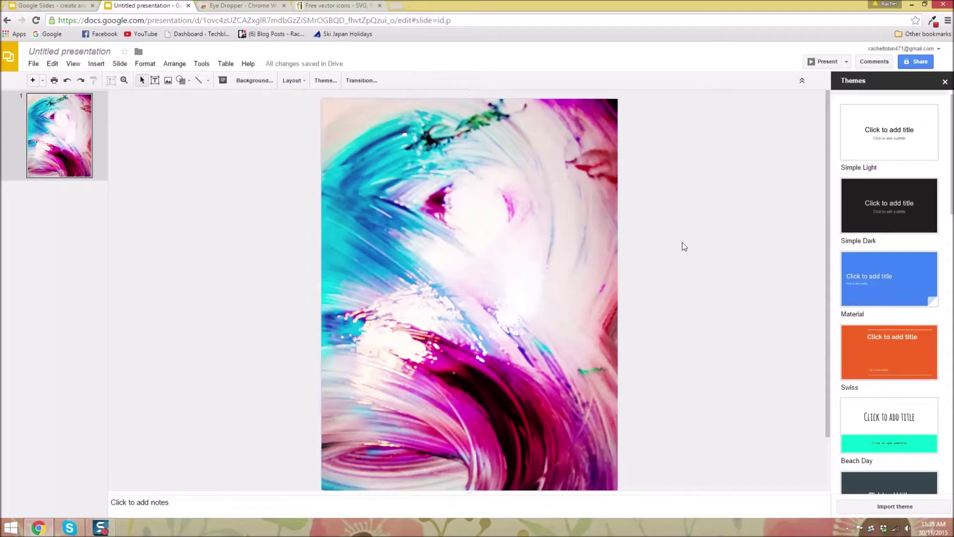
left_click(532, 247)
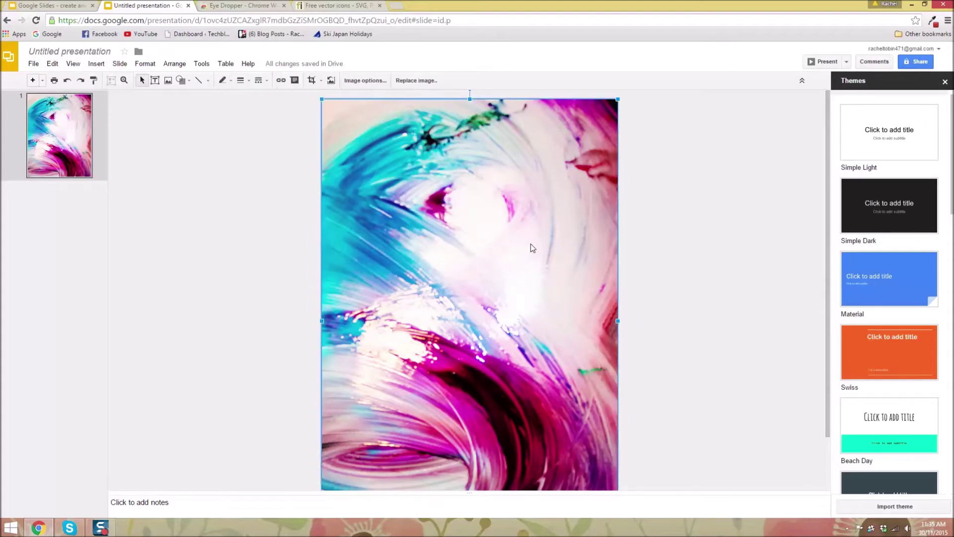
left_click(945, 81)
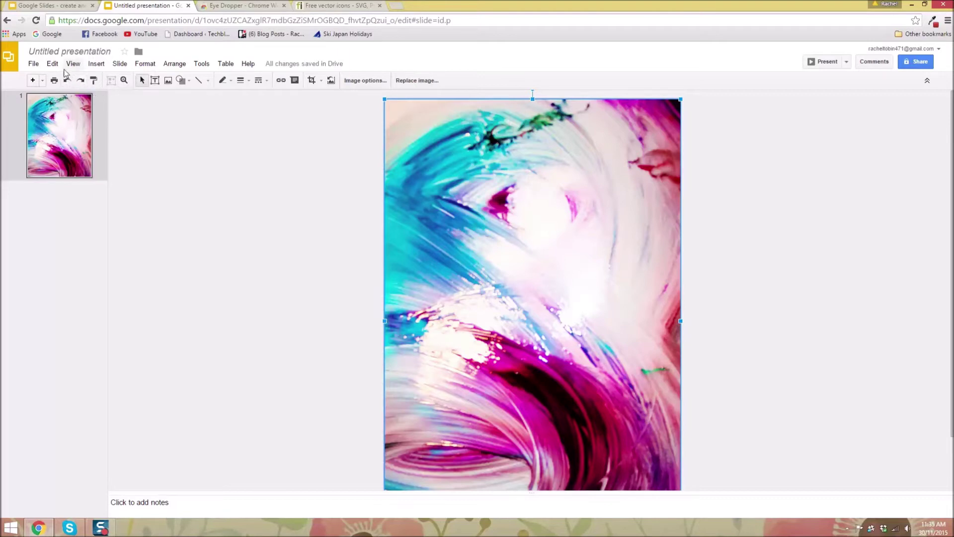
Step: Add a wide text box over the upper part of the cover with the title MY EBOOK
left_click(96, 63)
left_click(143, 81)
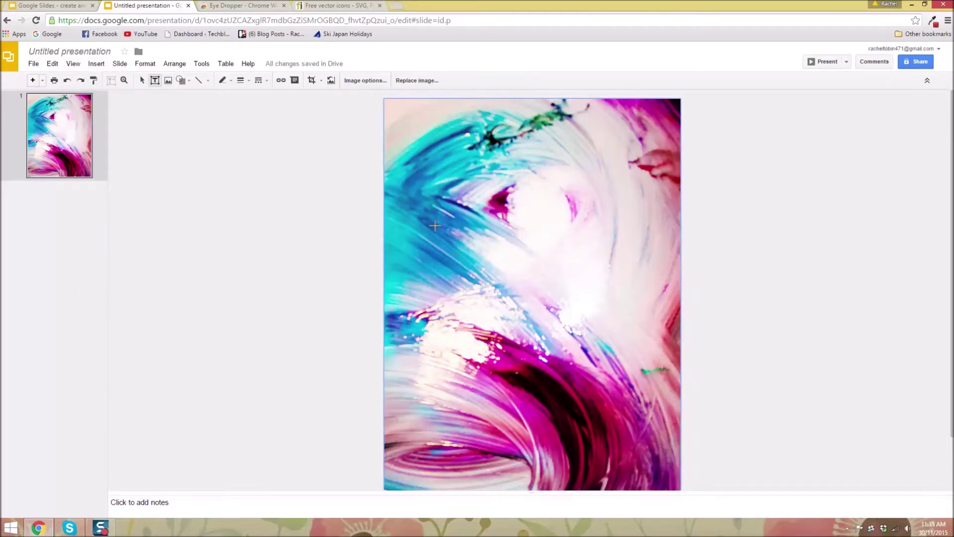
left_click_drag(396, 130, 667, 368)
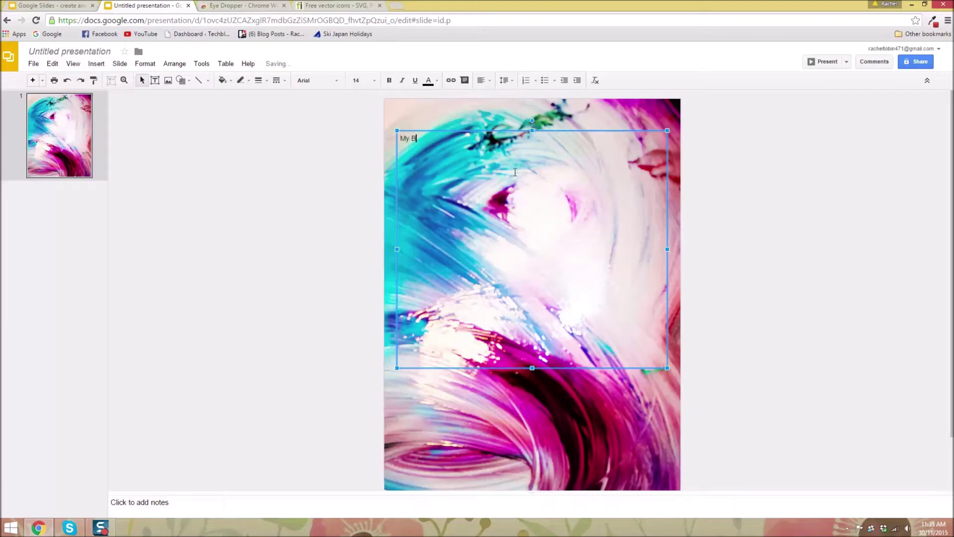
type("My ebook")
key("BackSpace")
key("BackSpace")
key("BackSpace")
key("BackSpace")
key("BackSpace")
key("BackSpace")
key("BackSpace")
type("Y EBOOK")
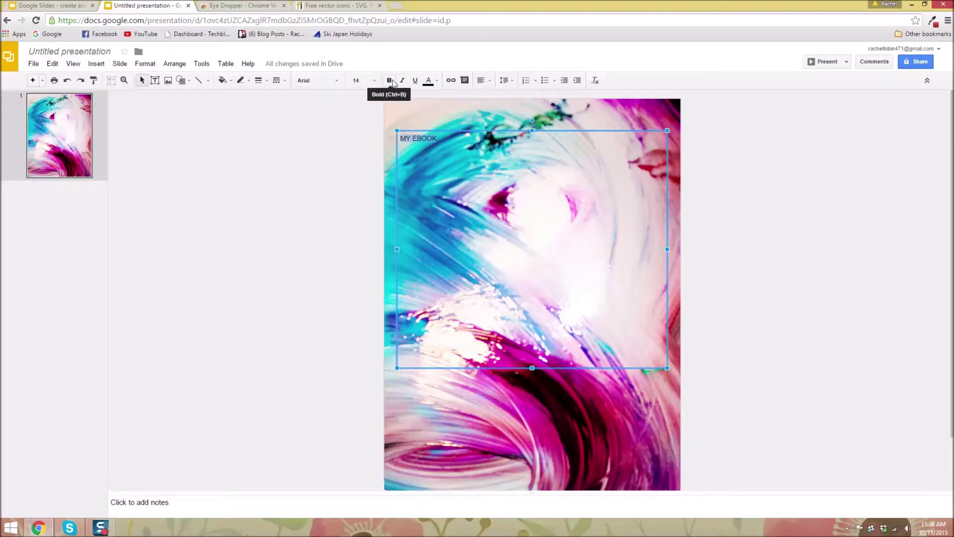
Step: Set the font size of the MY EBOOK title to 100
left_click(374, 81)
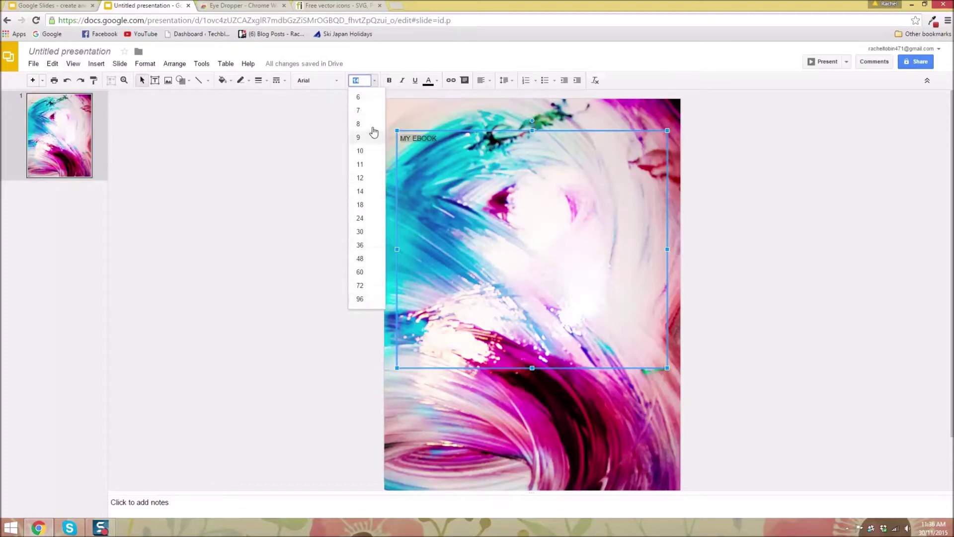
left_click(368, 298)
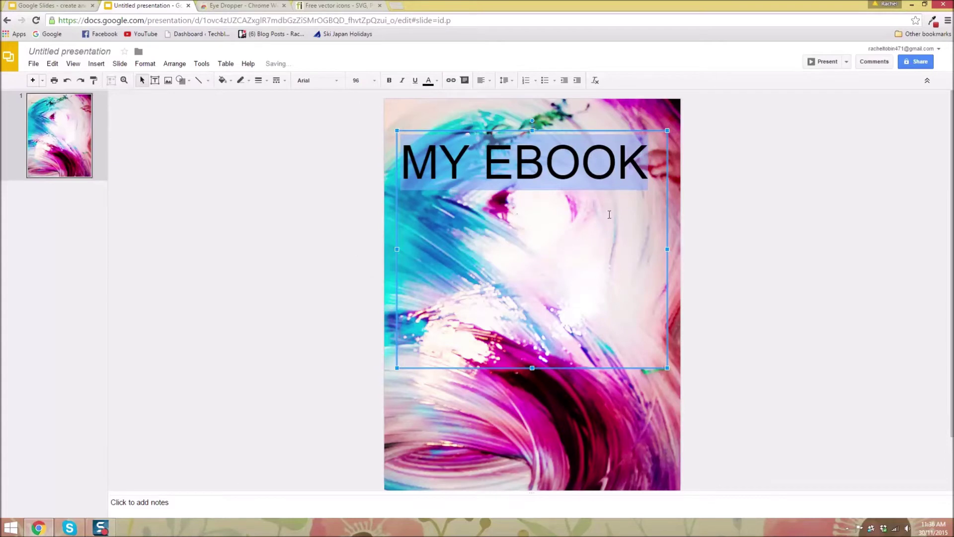
left_click(364, 81)
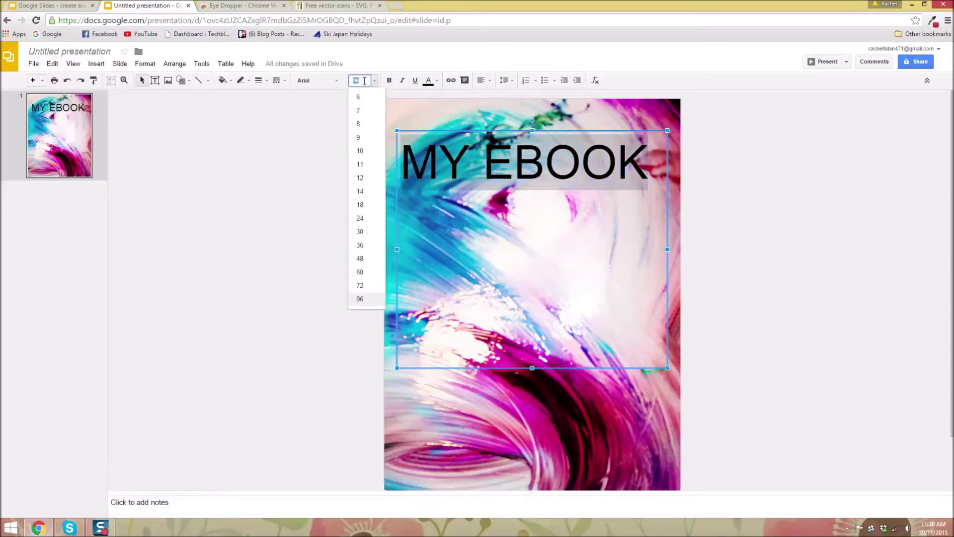
type("100")
key("Return")
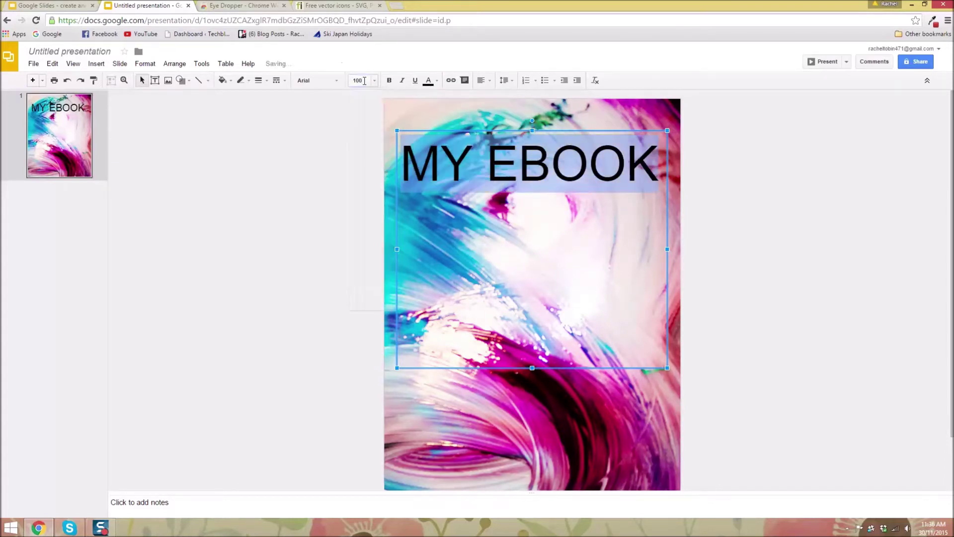
left_click(731, 188)
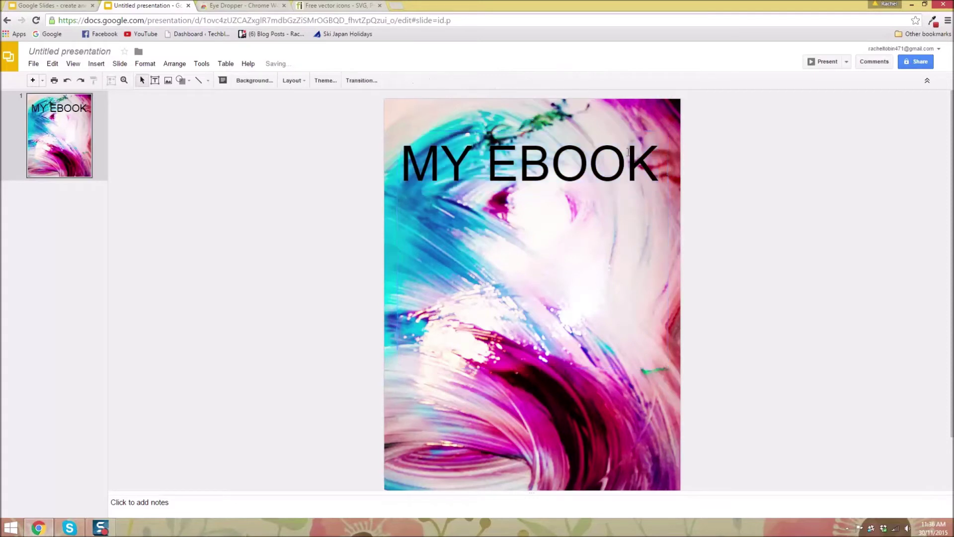
Step: Make the whole MY EBOOK title bold
left_click(626, 163)
left_click(624, 169)
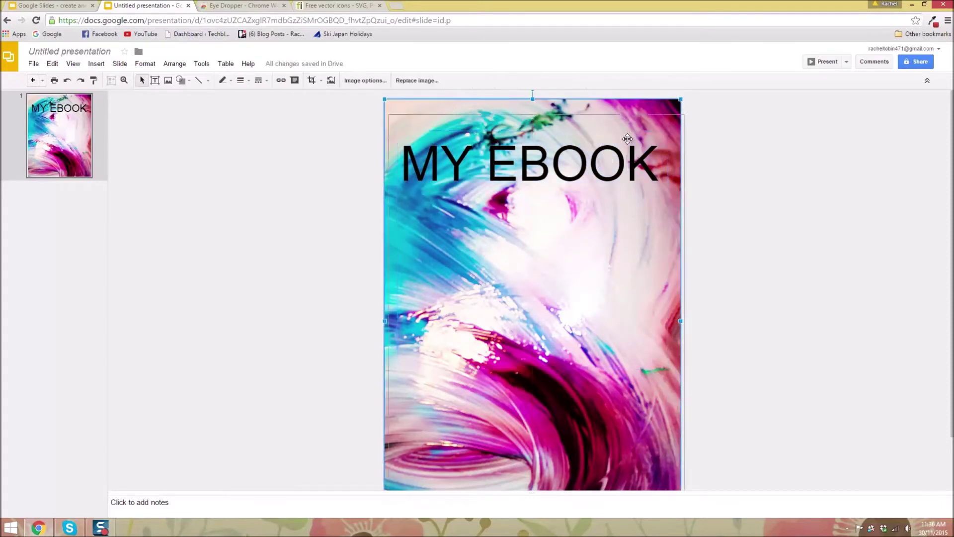
left_click(623, 170)
left_click_drag(660, 167, 415, 167)
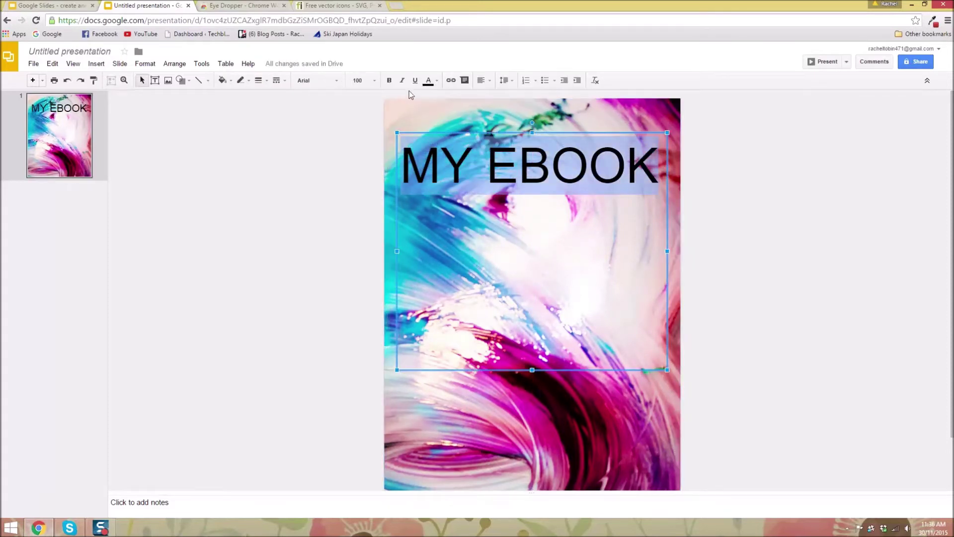
left_click(396, 80)
left_click(786, 165)
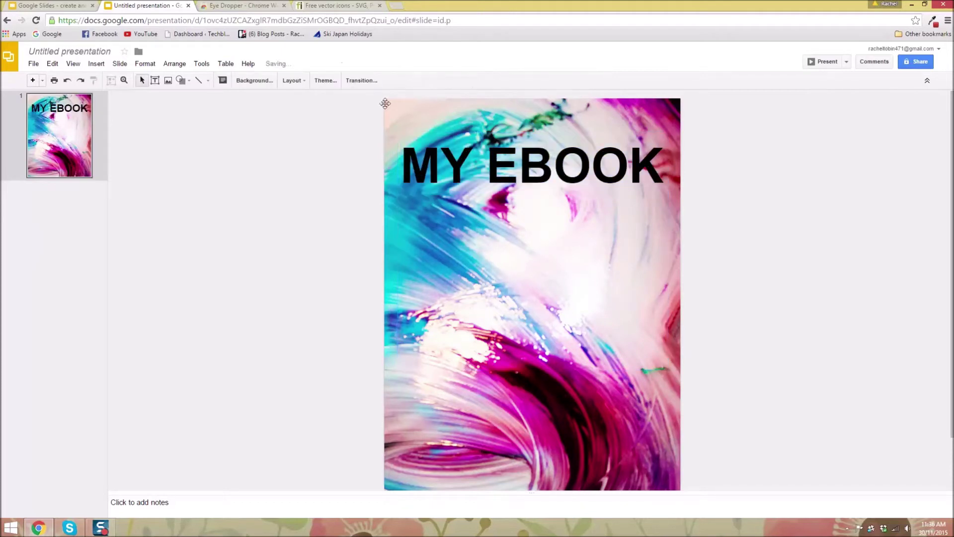
Step: Try center, right and justified alignment on the MY EBOOK title
left_click(553, 164)
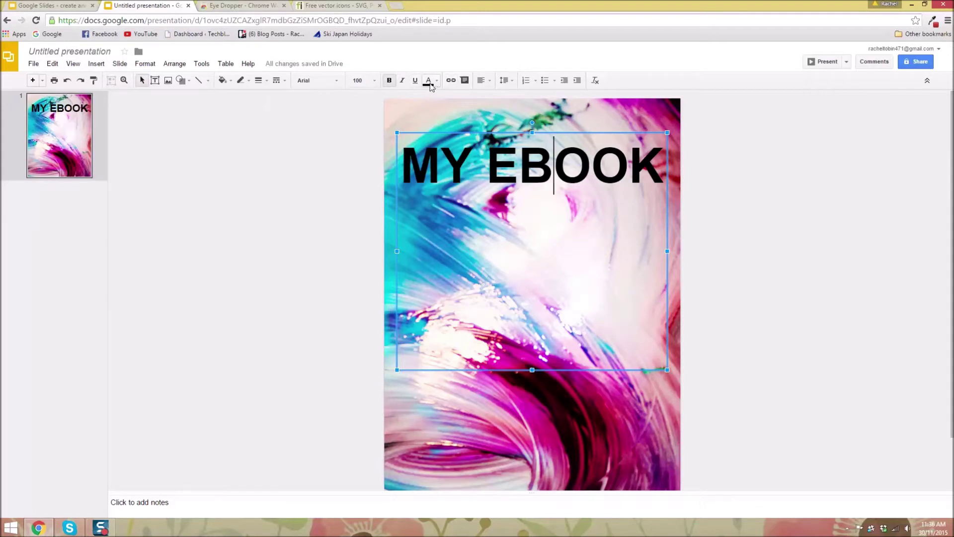
left_click(481, 80)
left_click(498, 102)
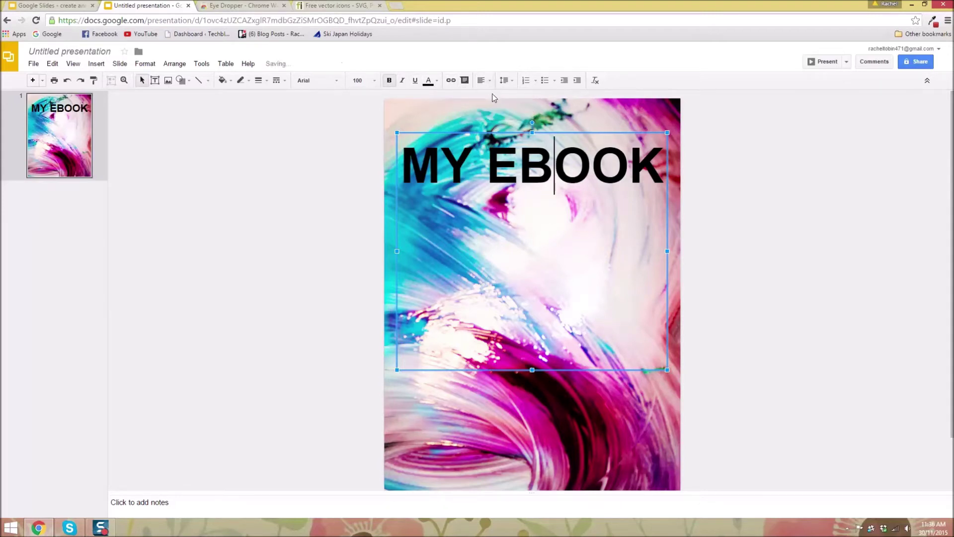
left_click(484, 80)
left_click(511, 96)
left_click(487, 82)
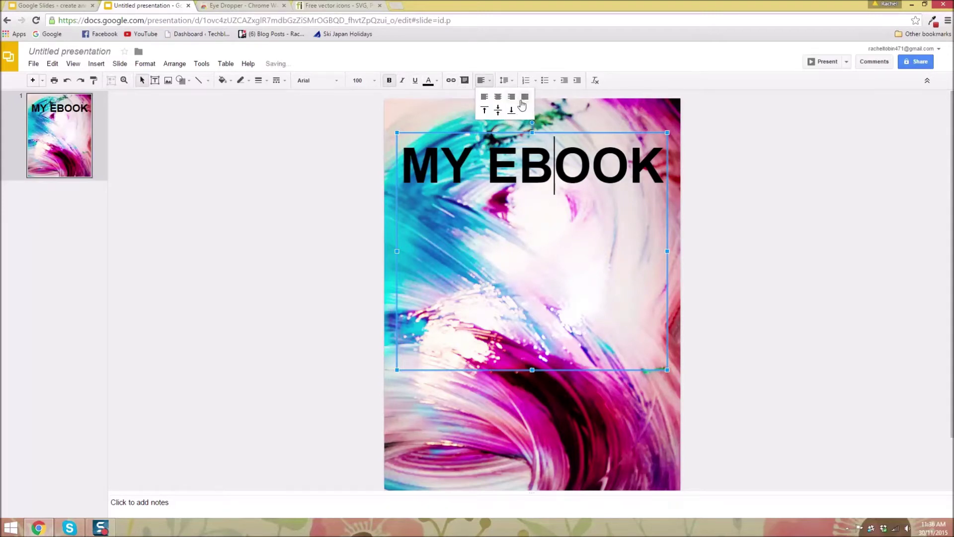
left_click(525, 97)
Step: Try middle and bottom vertical alignment on the MY EBOOK title, finishing with middle alignment
left_click(482, 80)
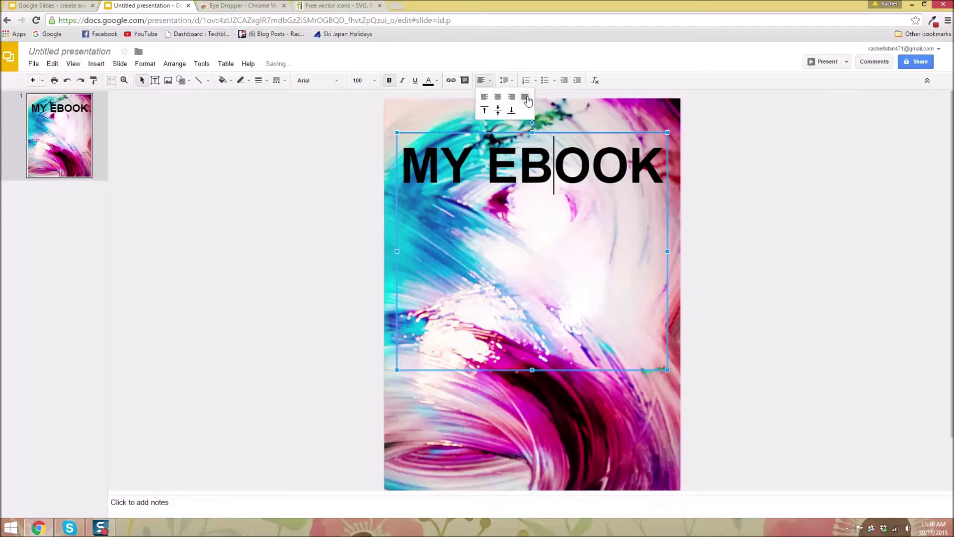
left_click(497, 110)
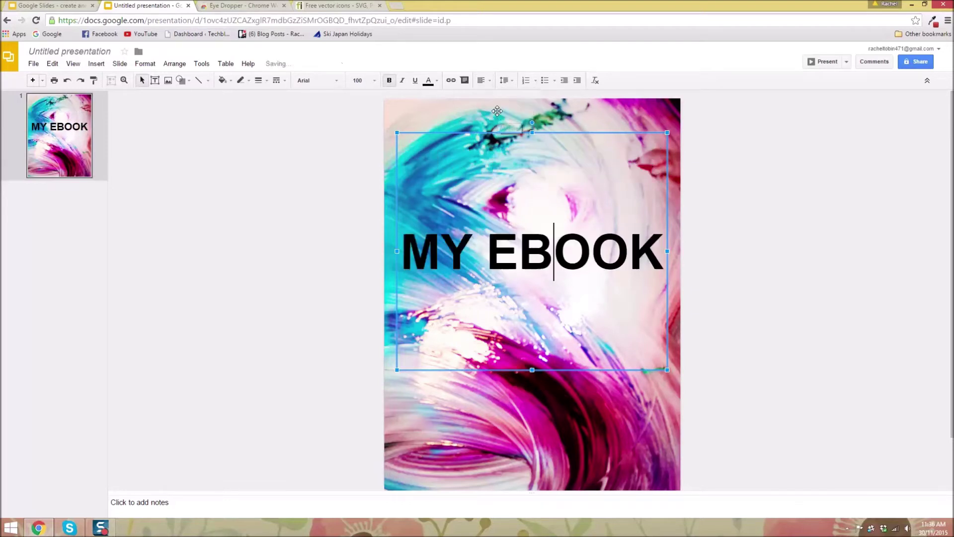
left_click(485, 83)
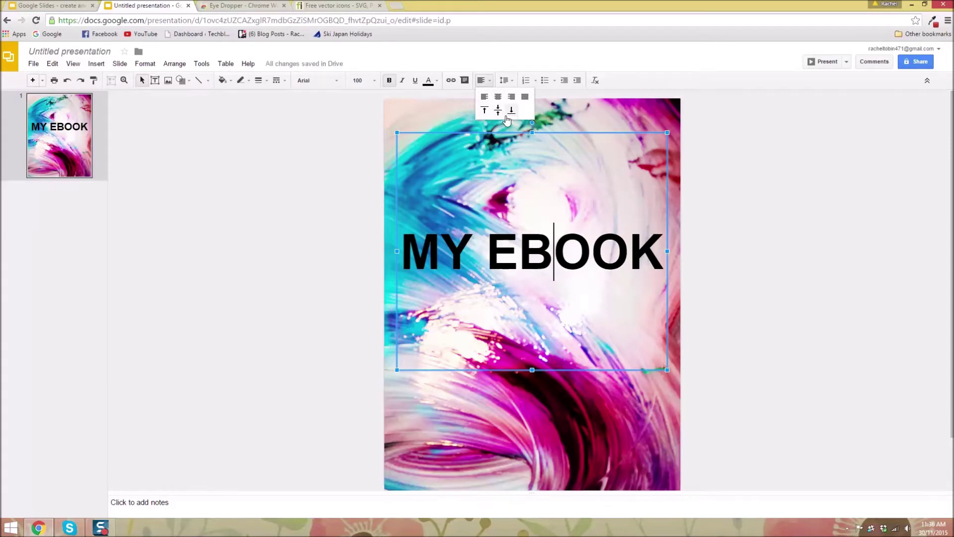
left_click(508, 114)
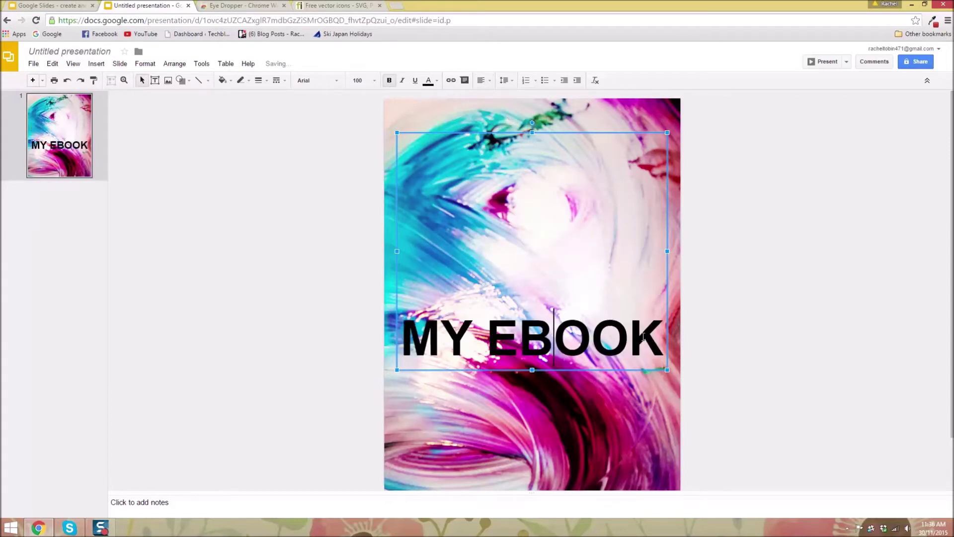
left_click(481, 80)
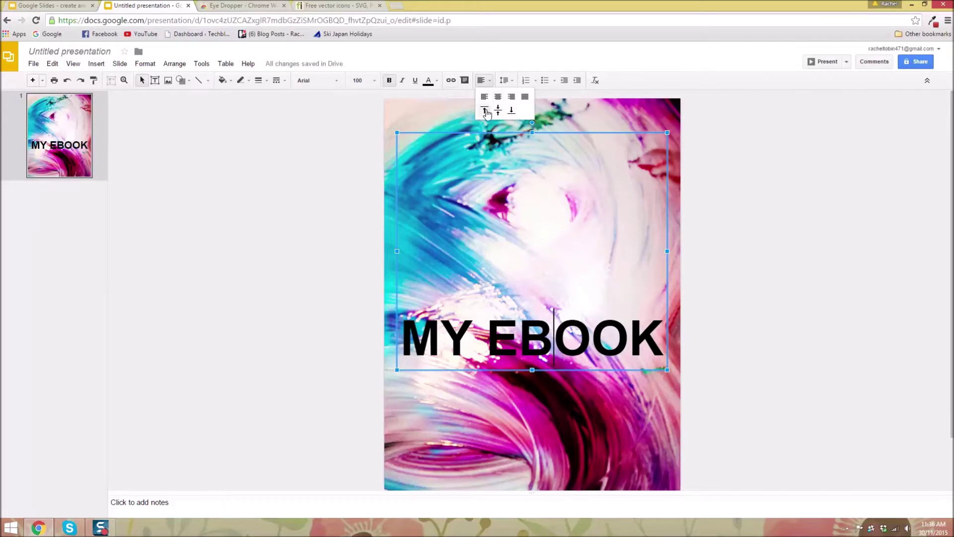
left_click(497, 110)
left_click(615, 117)
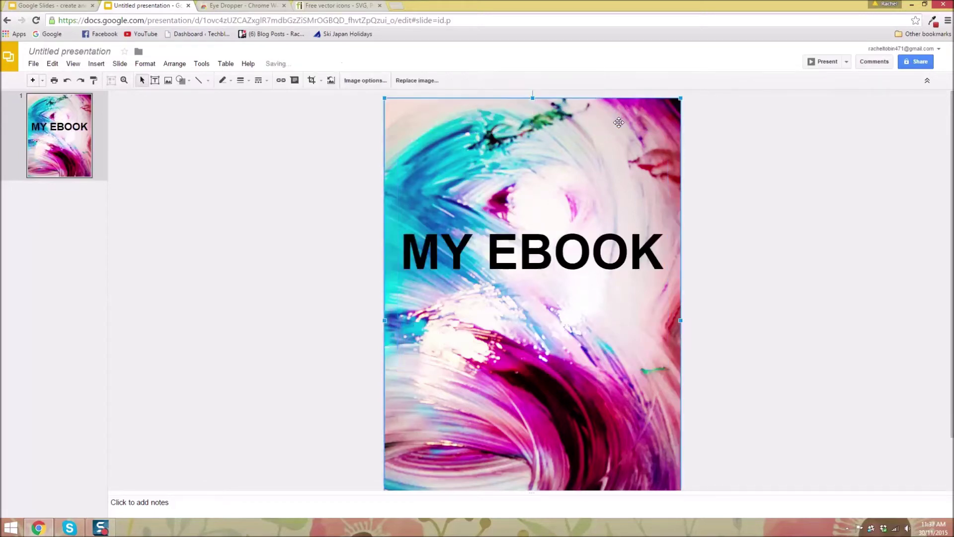
left_click_drag(615, 117, 617, 129)
key("Escape")
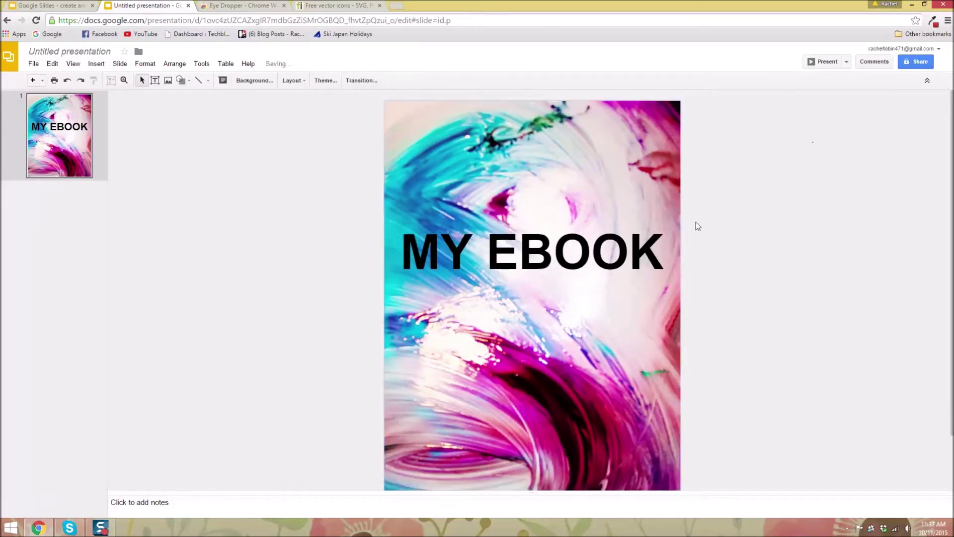
Step: Move the MY EBOOK text box straight down so the title sits around the vertical middle of the cover
left_click(617, 242)
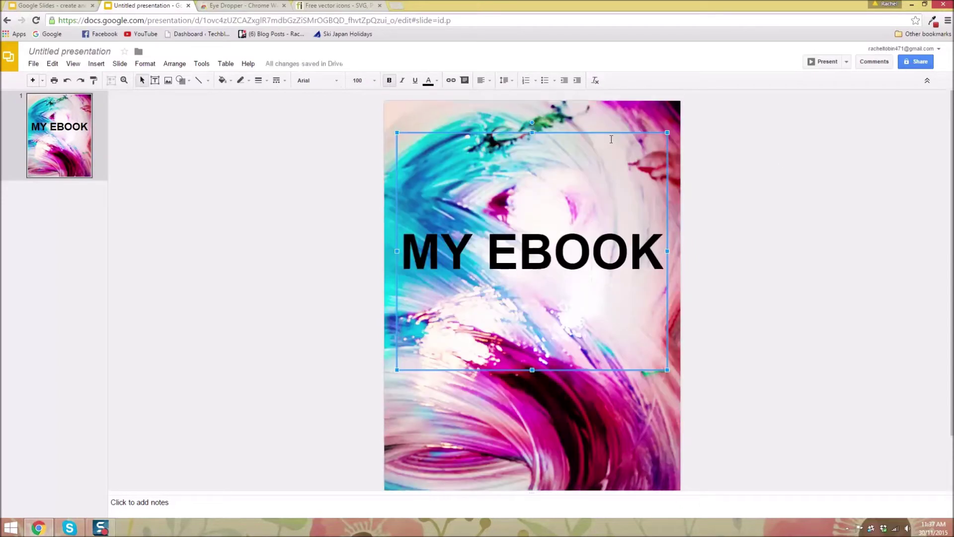
left_click_drag(600, 131, 600, 202)
left_click(805, 251)
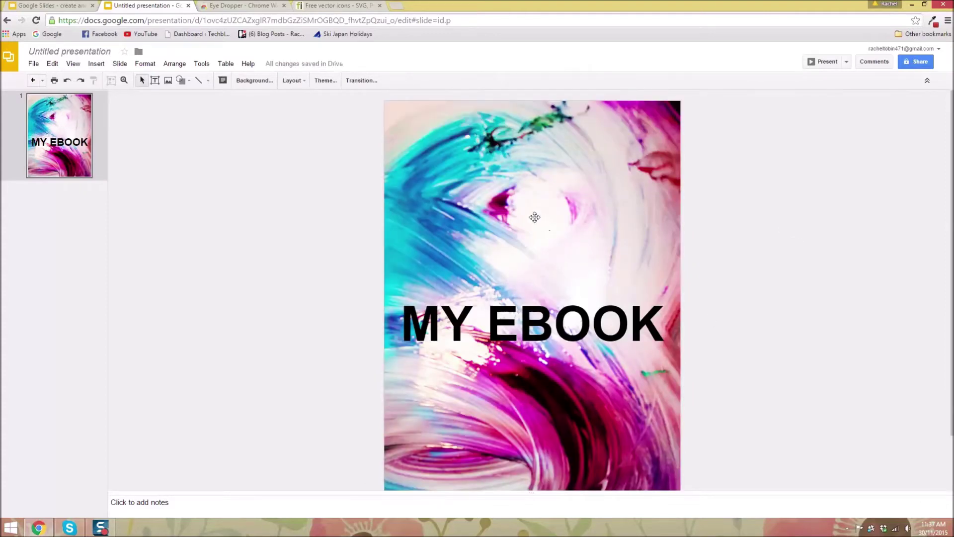
Step: Fade the background texture image by increasing its transparency and lowering its brightness in the image options
left_click(531, 217)
left_click(638, 184)
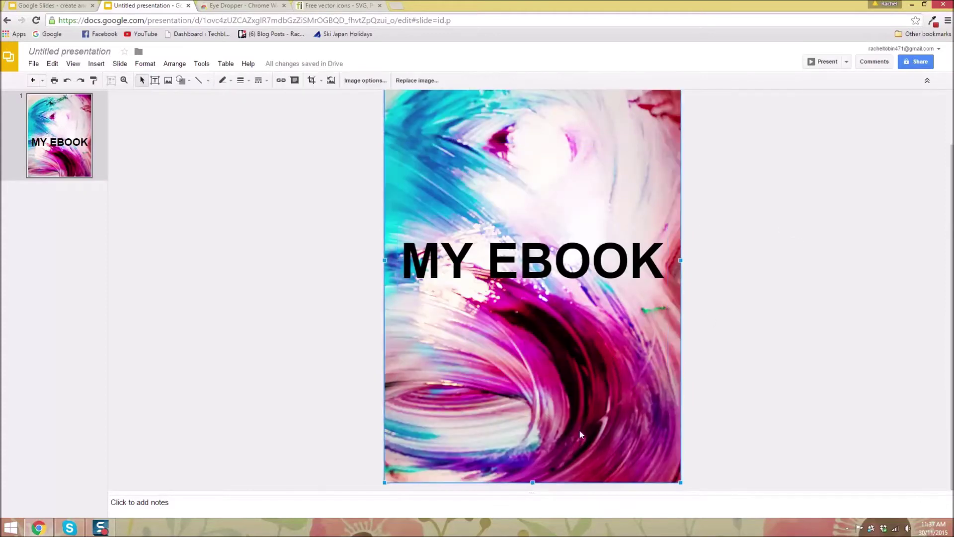
right_click(580, 172)
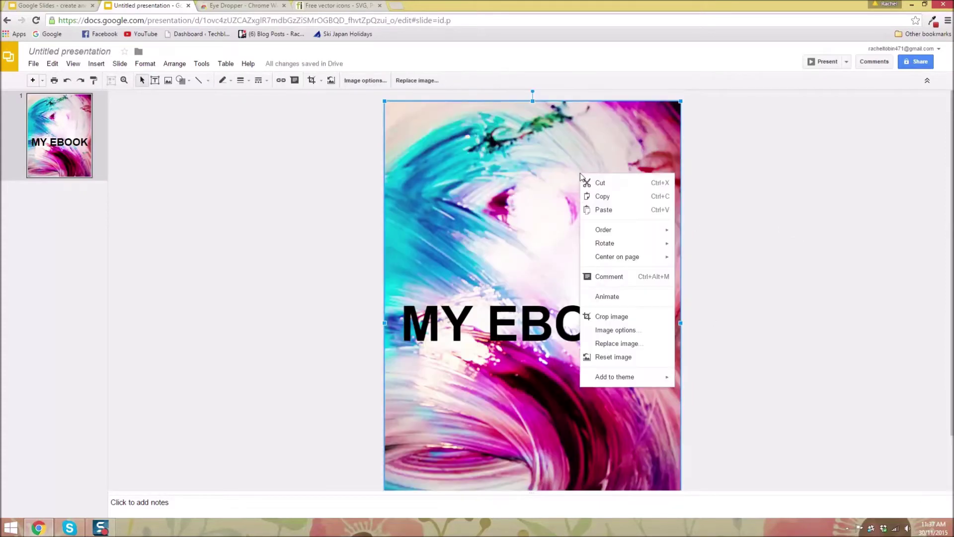
left_click(758, 162)
right_click(629, 149)
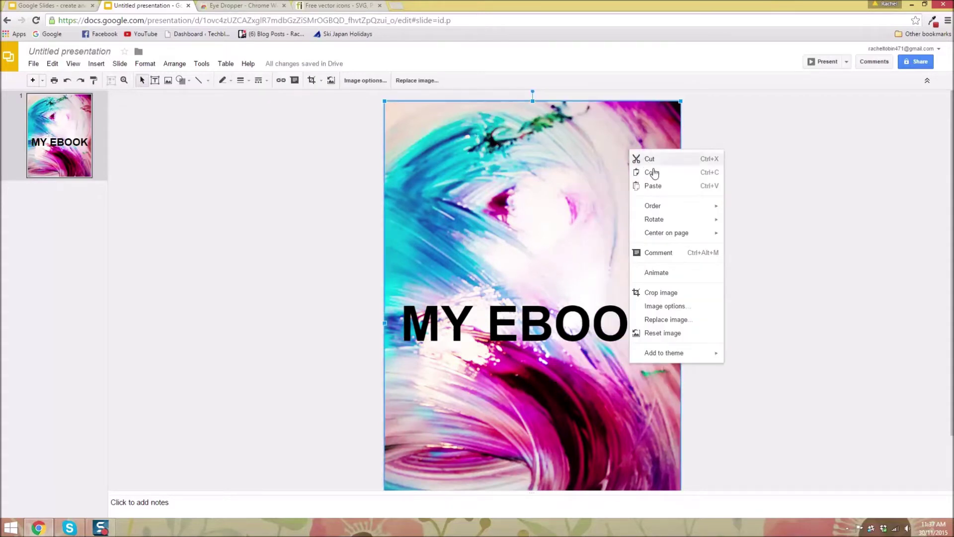
left_click(687, 310)
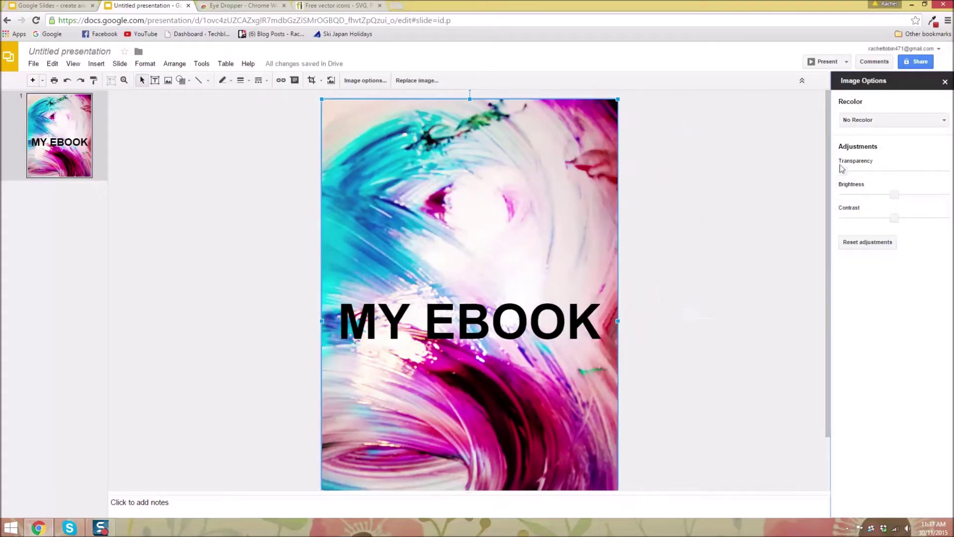
left_click_drag(842, 172, 881, 179)
left_click_drag(895, 194, 890, 217)
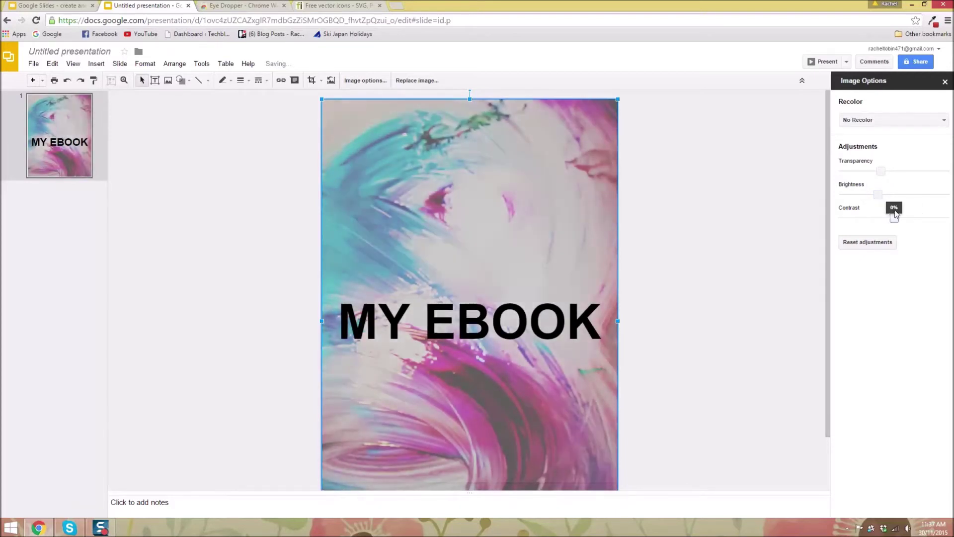
left_click(707, 236)
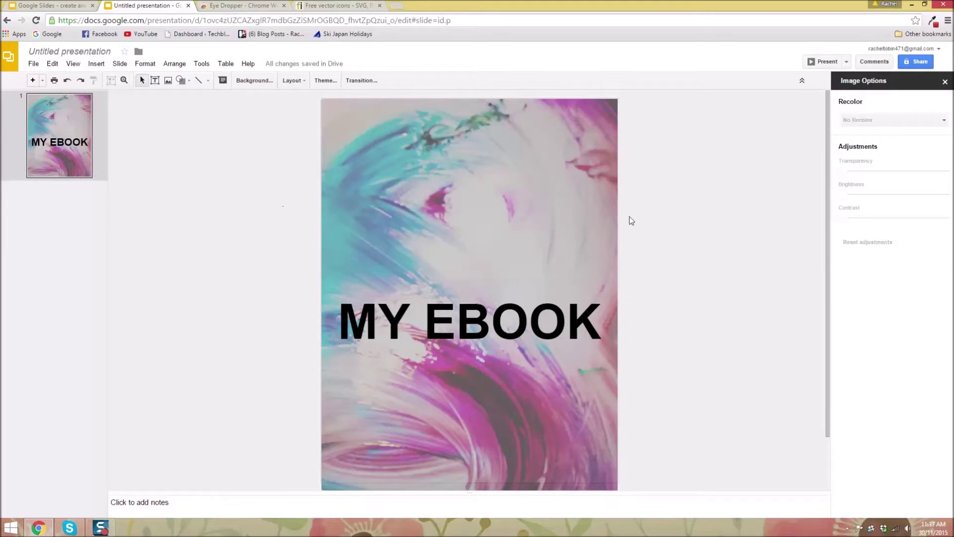
Step: Select the whole MY EBOOK title and open the full catalogue of additional fonts
left_click(483, 296)
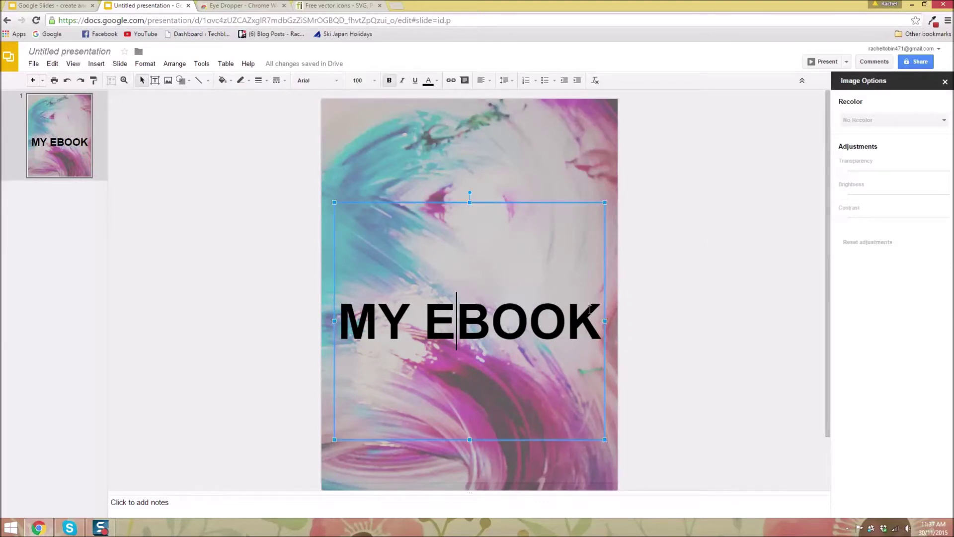
left_click_drag(593, 314, 346, 306)
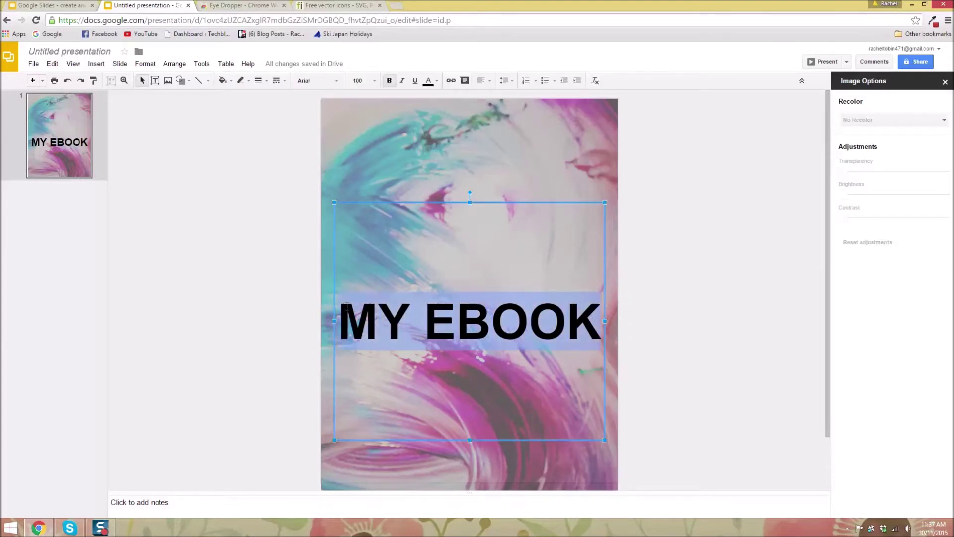
left_click(491, 311)
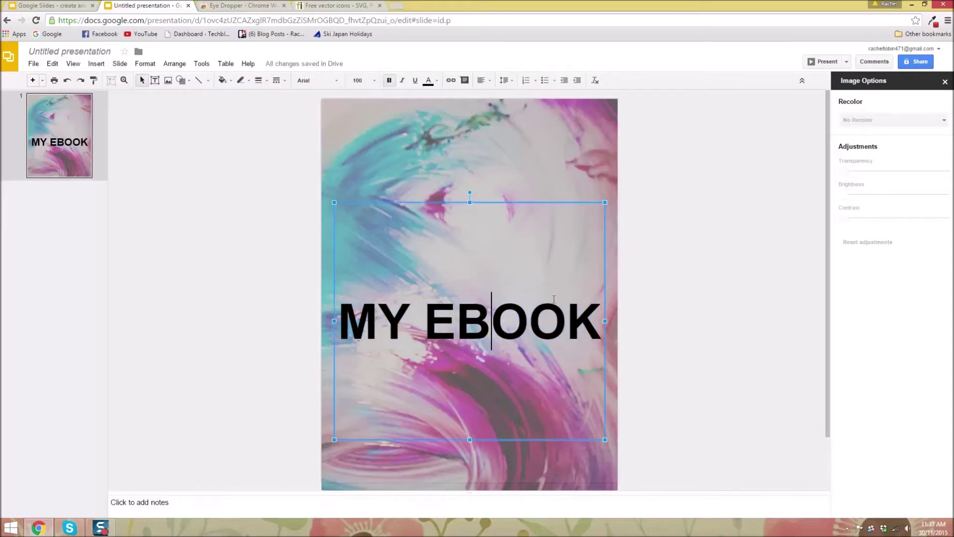
left_click_drag(595, 309, 340, 312)
left_click(333, 81)
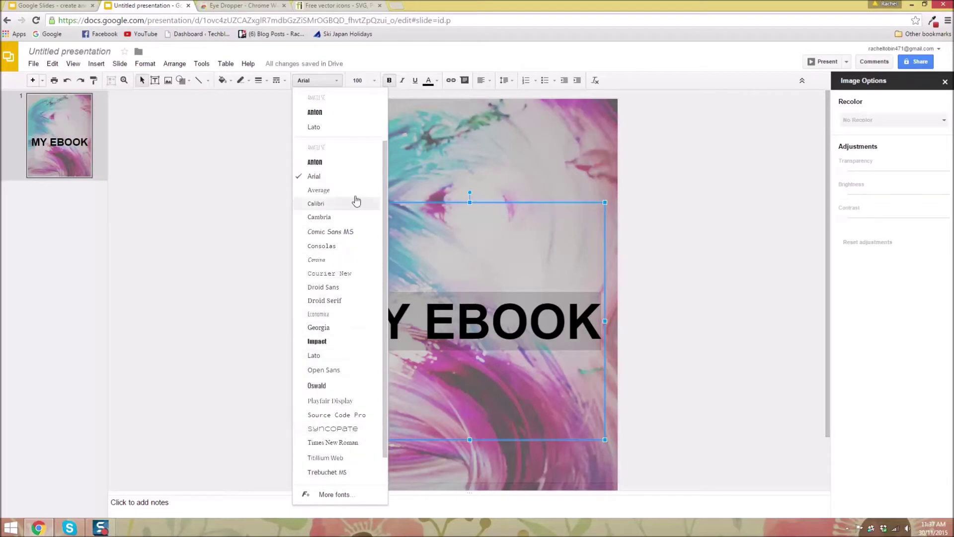
scroll(347, 318, "down", 1)
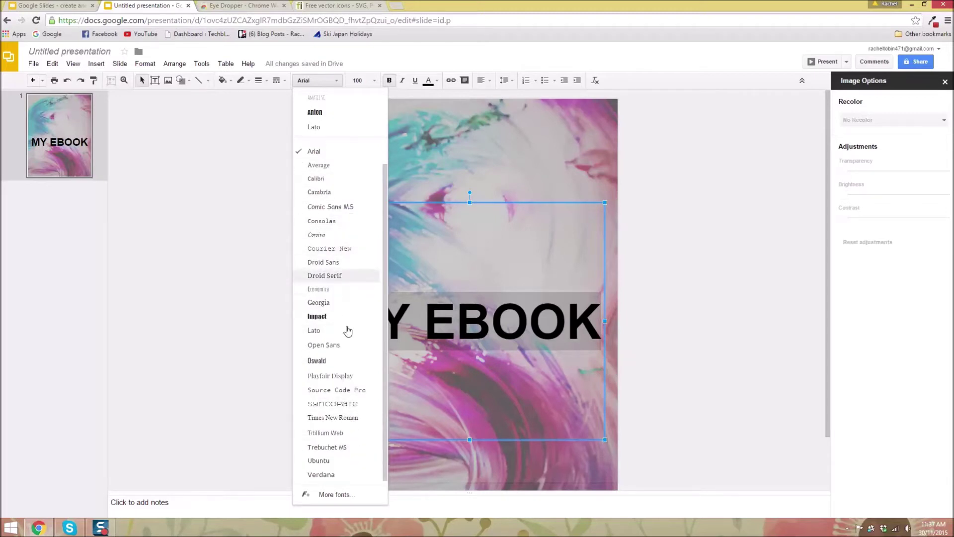
left_click(334, 494)
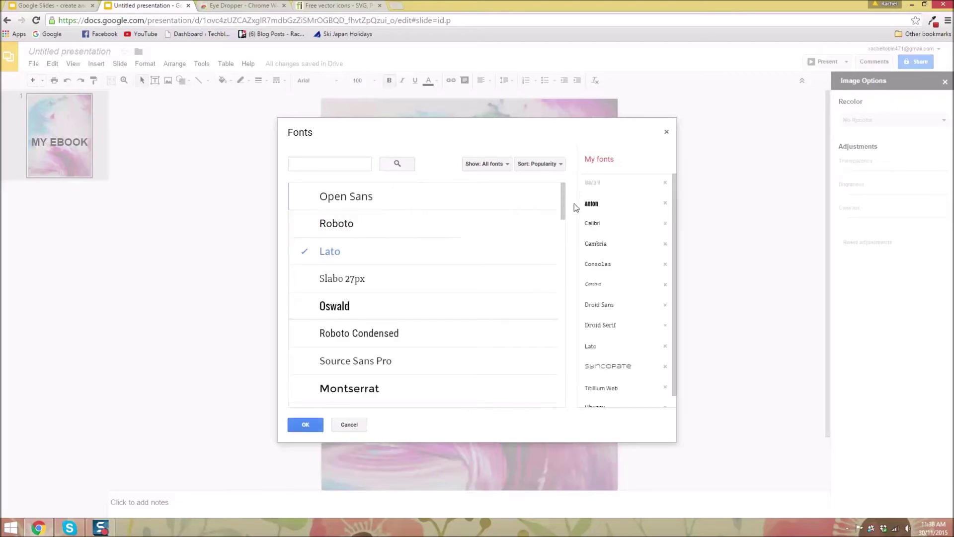
Step: Browse the catalogue of all fonts and the Handwriting category for title font options
left_click_drag(563, 206, 564, 395)
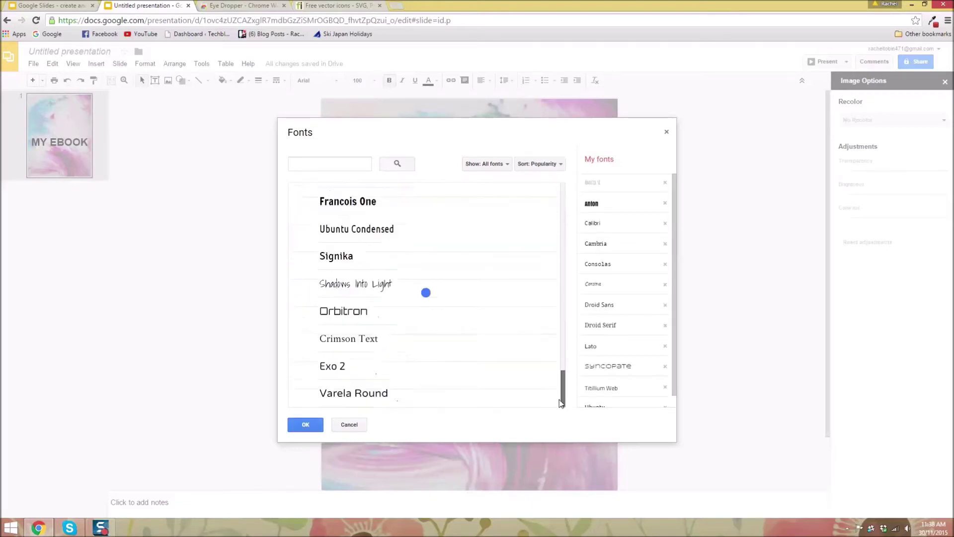
scroll(511, 187, "up", 10)
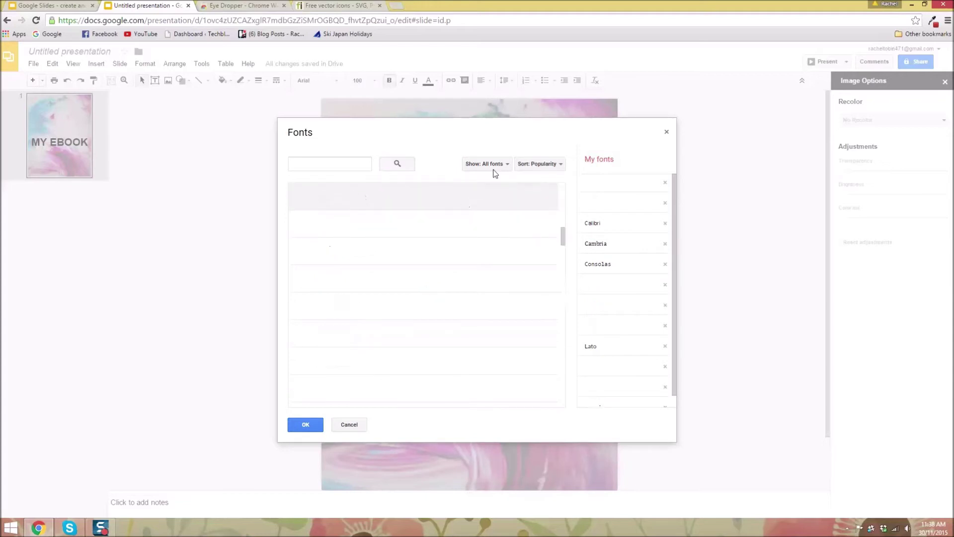
scroll(517, 243, "down", 3)
left_click(507, 165)
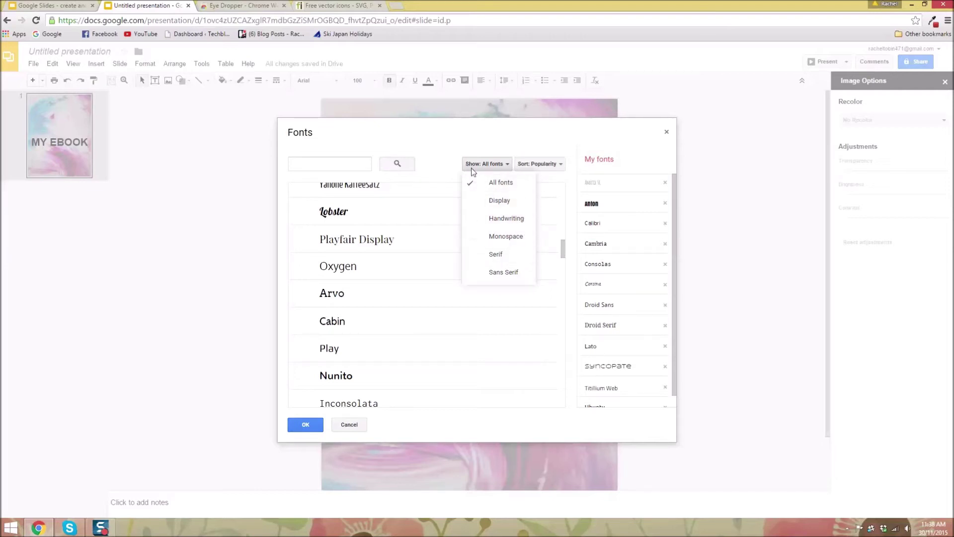
left_click(325, 164)
left_click(325, 164)
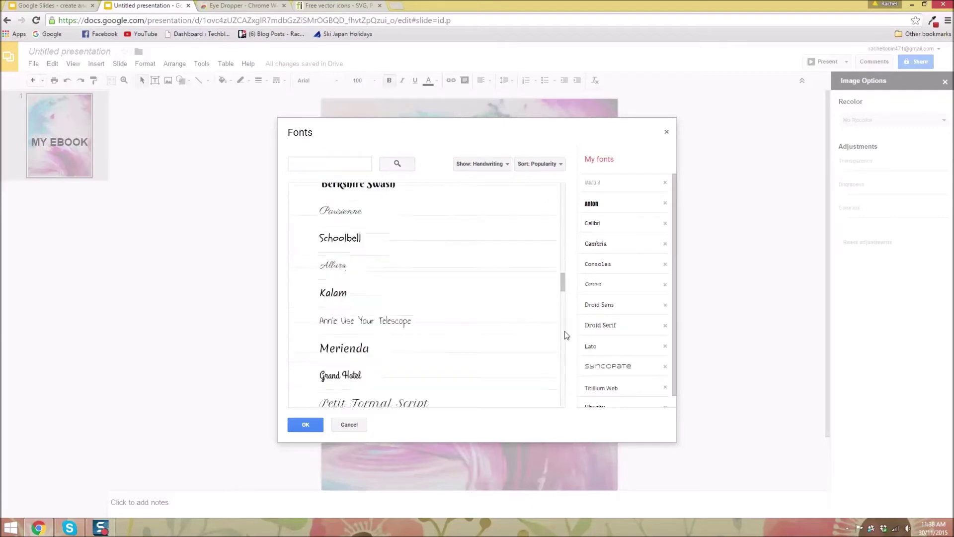
left_click_drag(563, 282, 564, 214)
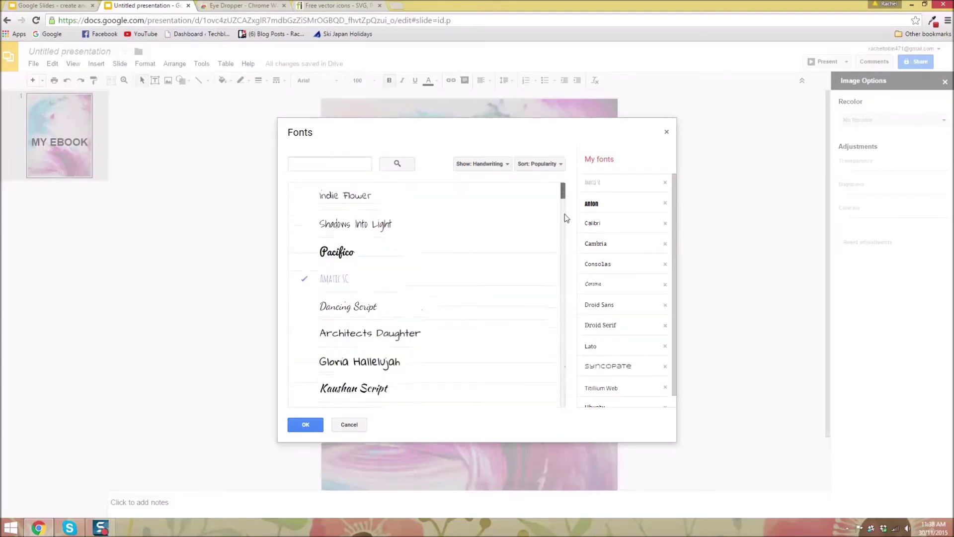
Step: Filter the catalogue to Sans Serif, add Montserrat to My fonts and confirm the font selection
left_click(482, 165)
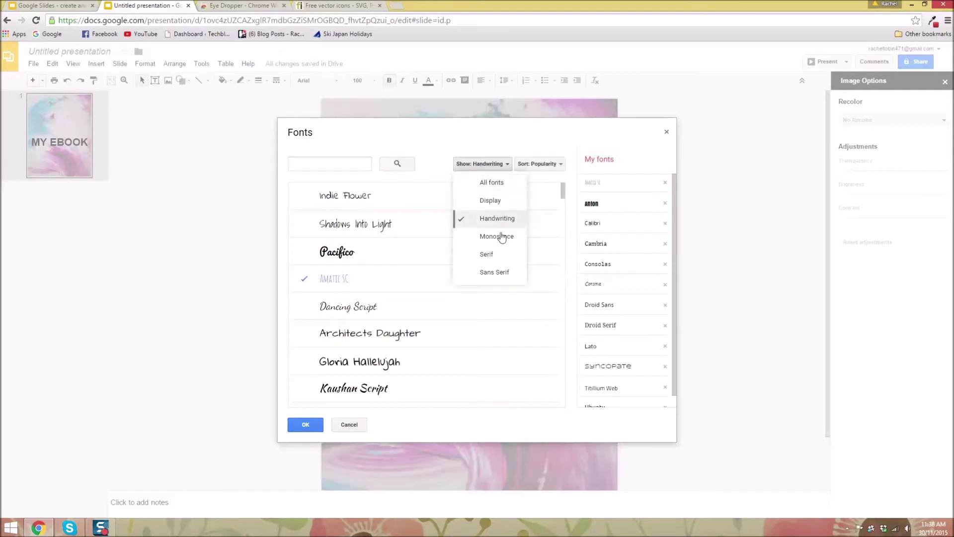
left_click(495, 273)
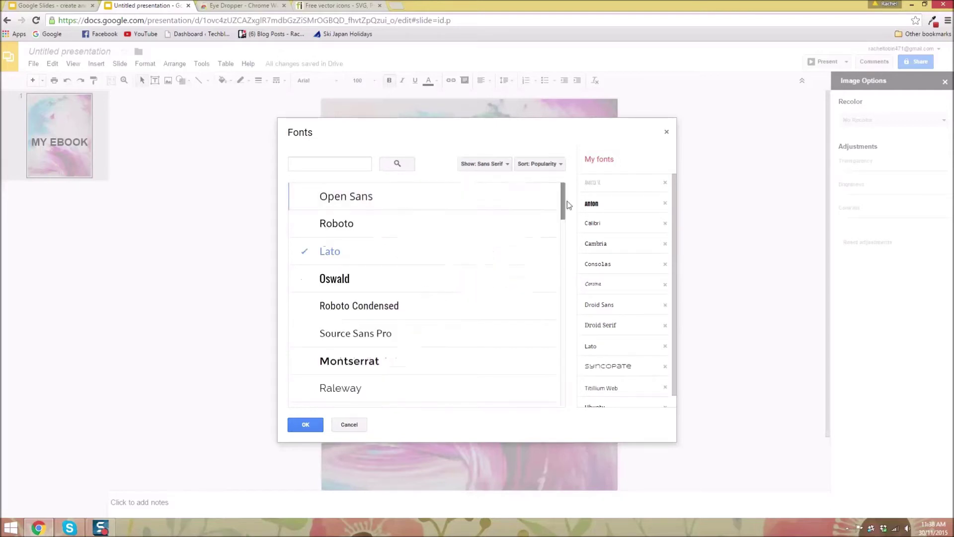
scroll(566, 204, "down", 2)
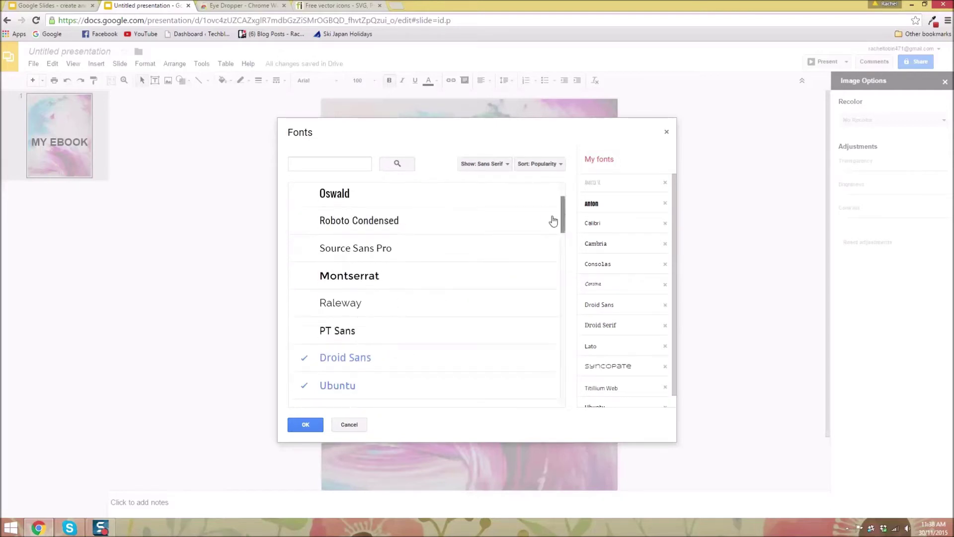
left_click(422, 283)
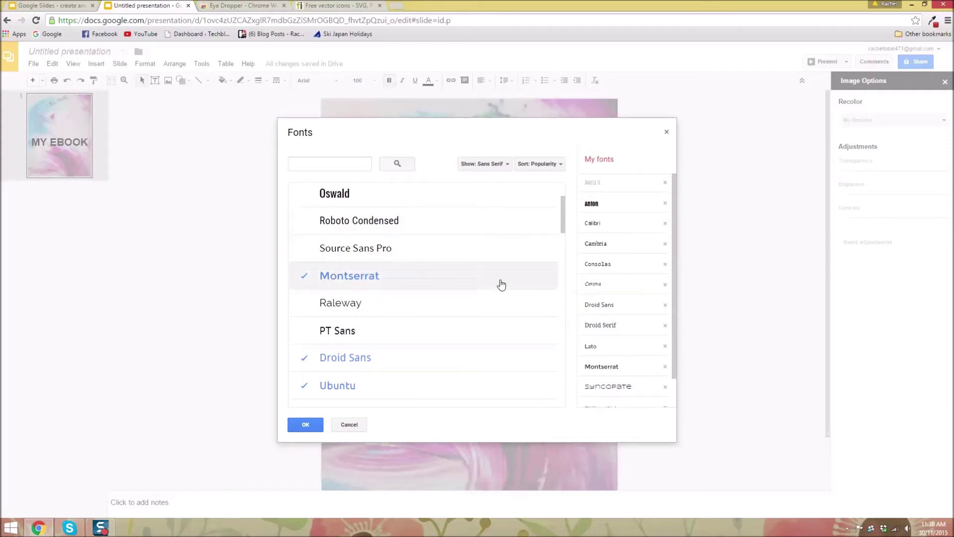
scroll(618, 292, "down", 1)
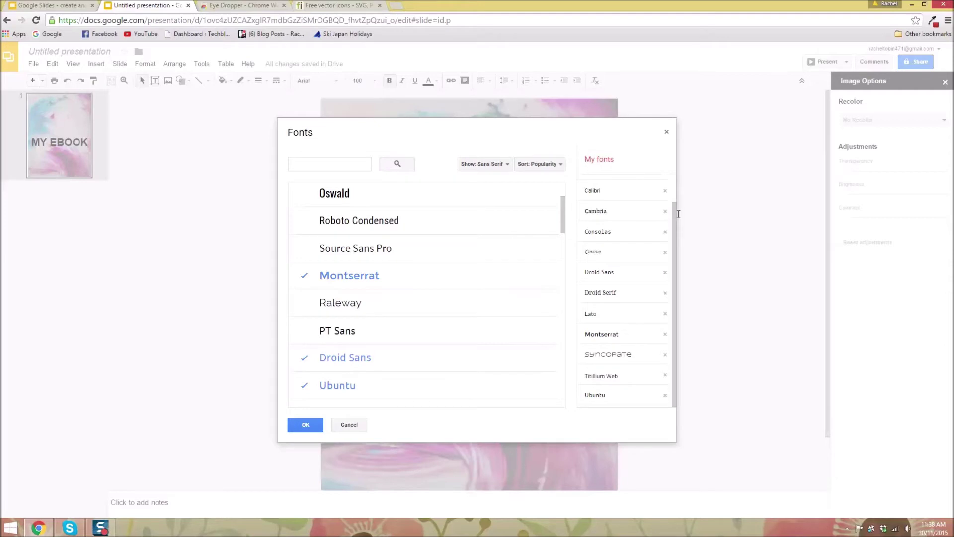
mouse_move(677, 210)
left_mouse_down()
mouse_move(647, 219)
mouse_move(673, 215)
mouse_move(676, 204)
mouse_move(674, 216)
left_mouse_up()
left_click(634, 221)
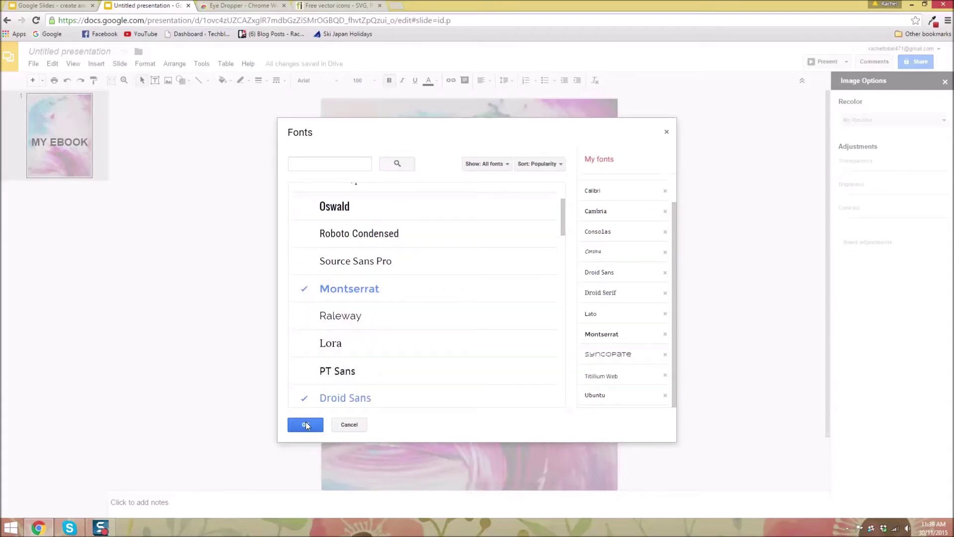
left_click(306, 423)
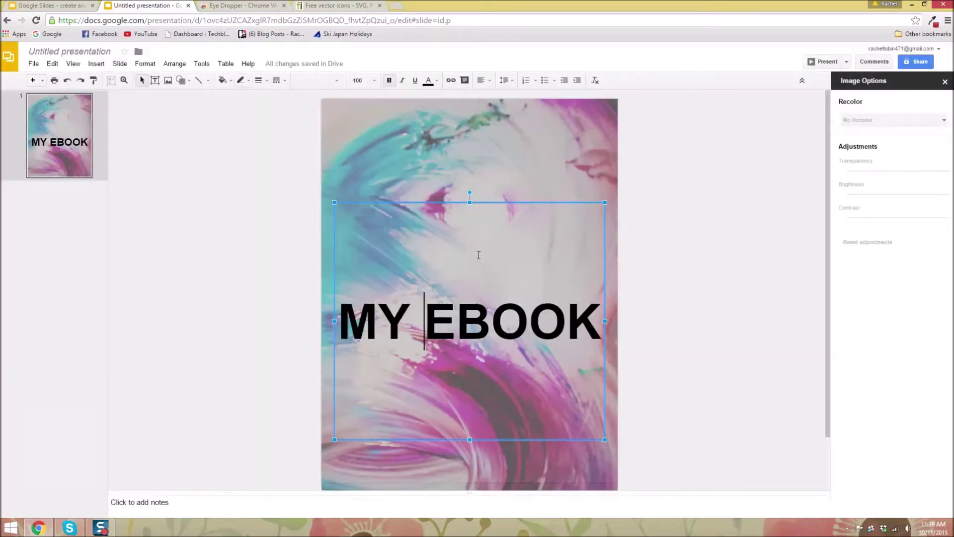
Step: Select the whole MY EBOOK title text and set its font to Montserrat
left_click(340, 80)
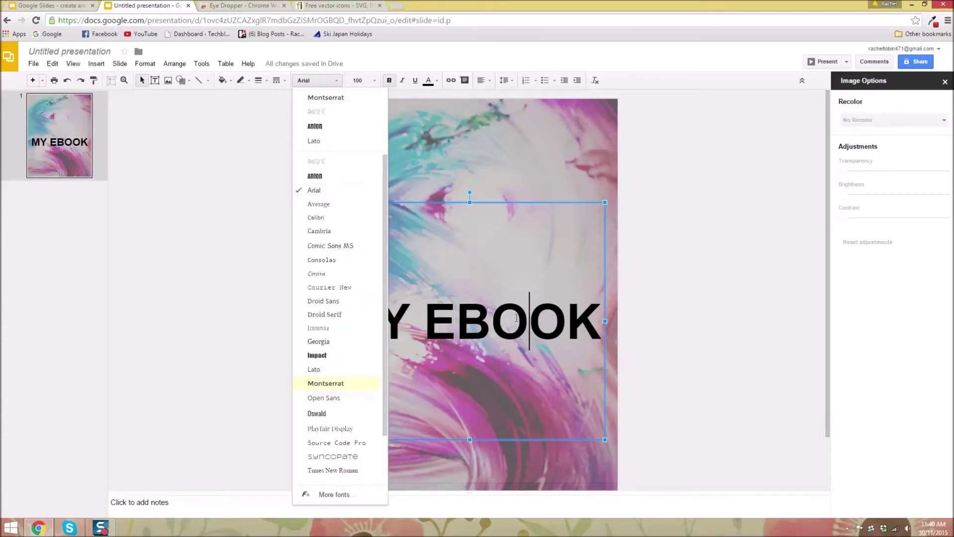
left_click(326, 383)
left_click_drag(600, 321, 333, 314)
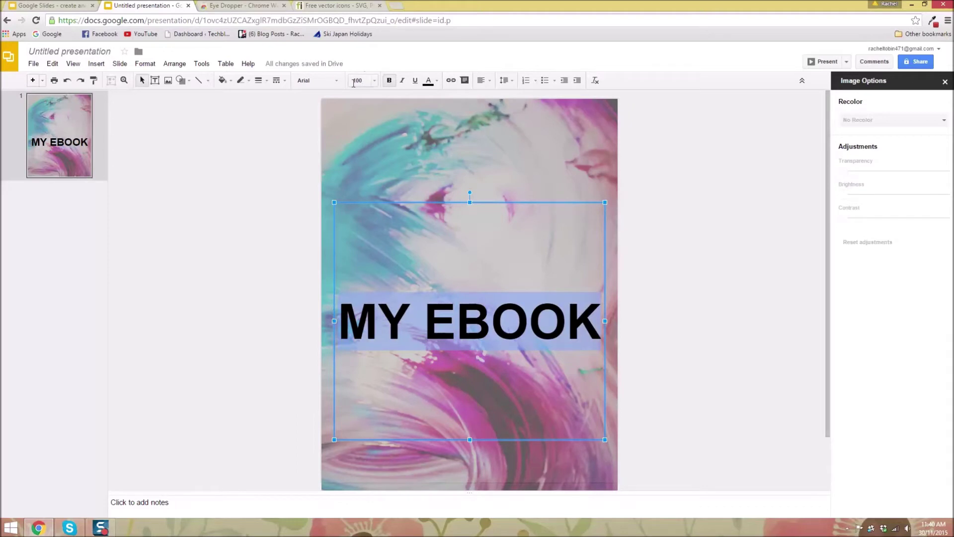
left_click(328, 80)
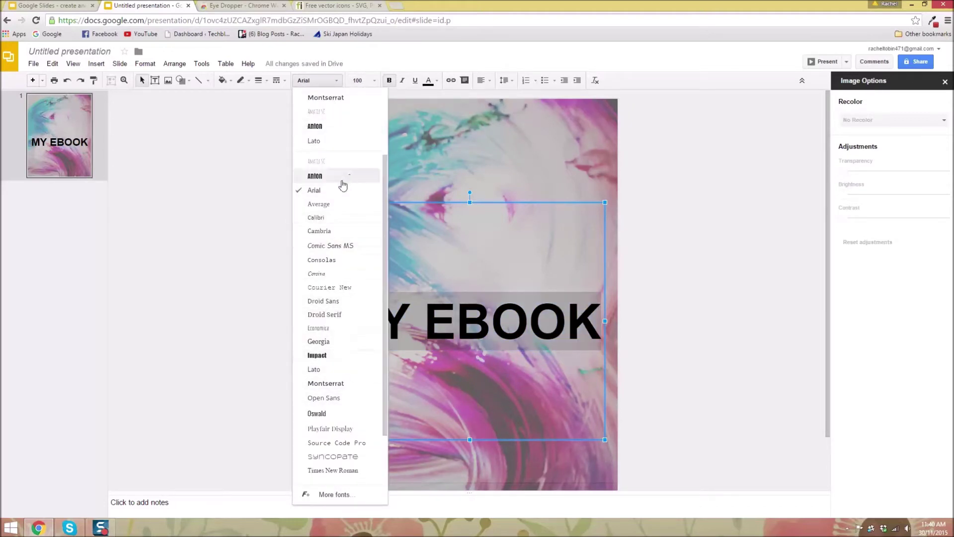
scroll(366, 478, "down", 1)
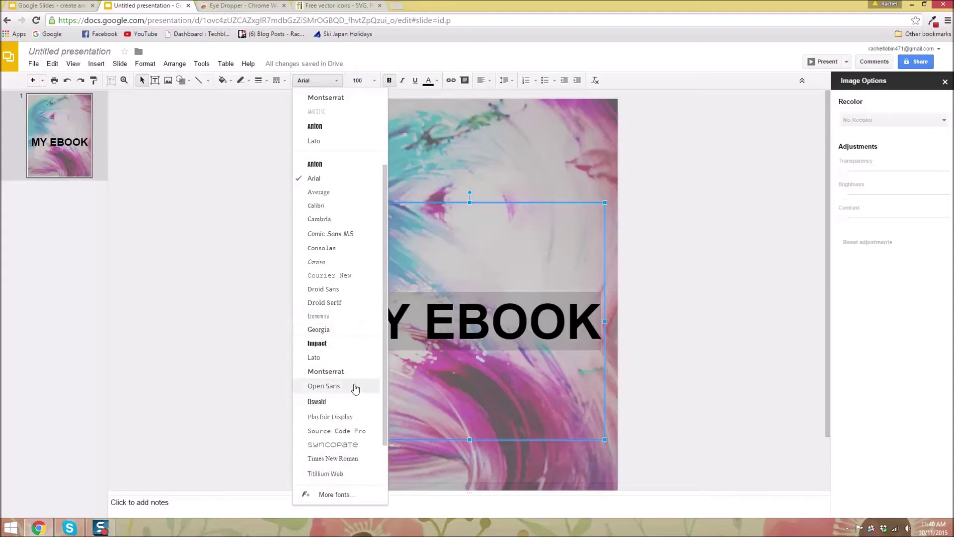
left_click(326, 371)
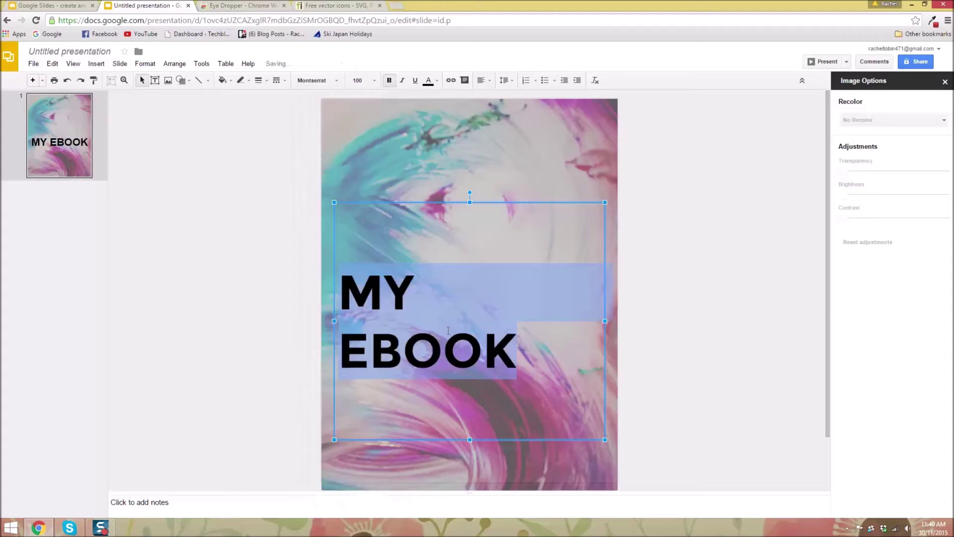
Step: Widen the MY EBOOK text box to the full width of the page and center its text horizontally
left_click_drag(334, 321, 322, 320)
left_click_drag(603, 326, 320, 314)
left_click(679, 277)
left_click(480, 320)
left_click(482, 80)
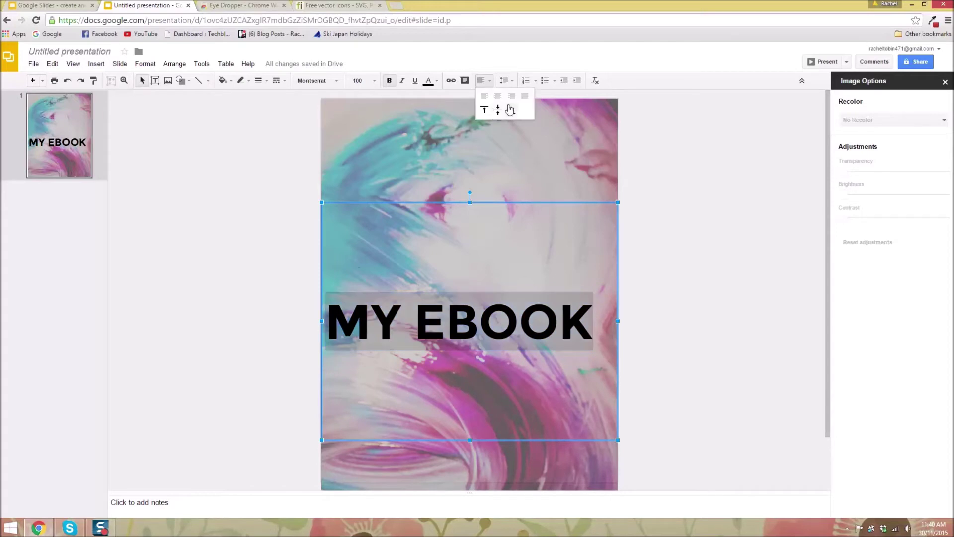
left_click(500, 96)
left_click(668, 199)
scroll(669, 199, "down", 2)
Step: Select the title box and background image together, move both toward the left of the page, and undo the move
left_click(490, 260)
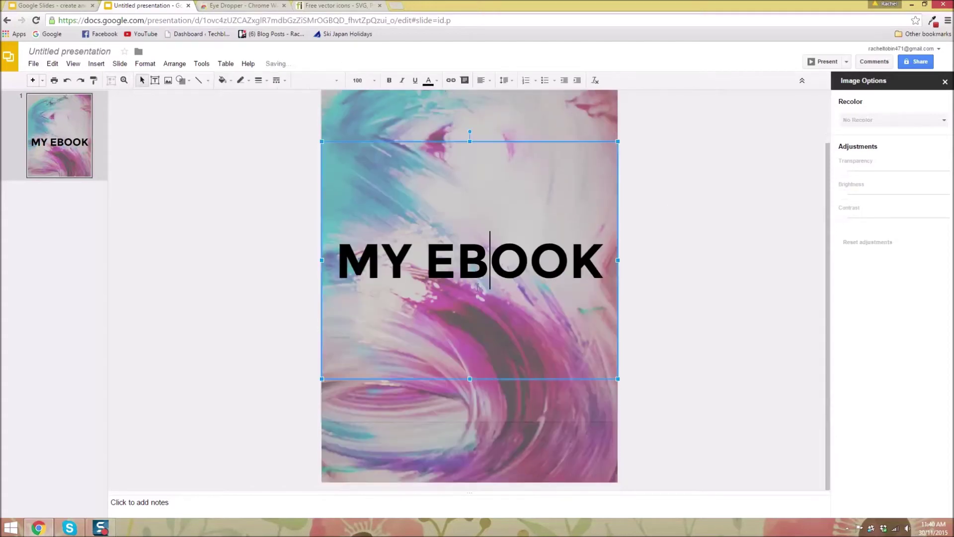
scroll(723, 231, "up", 2)
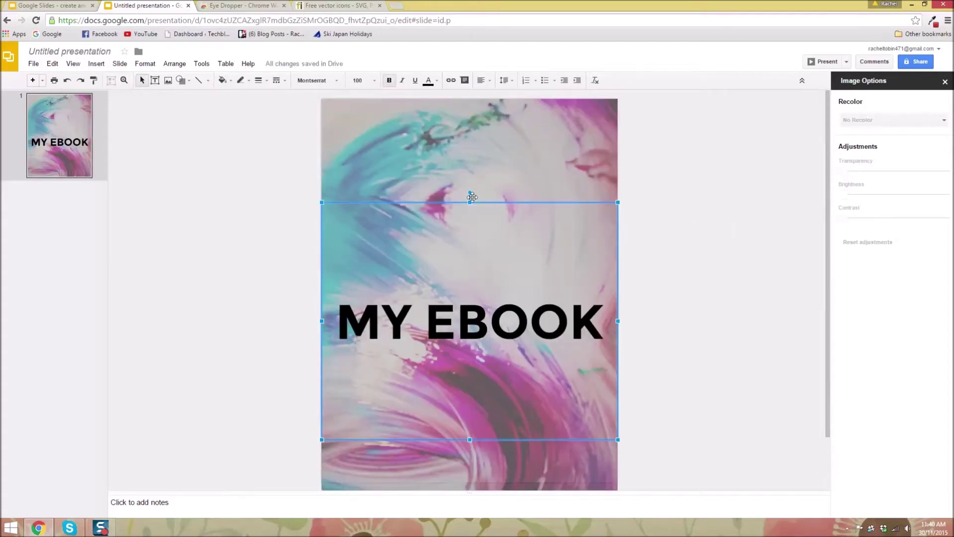
left_click(502, 147)
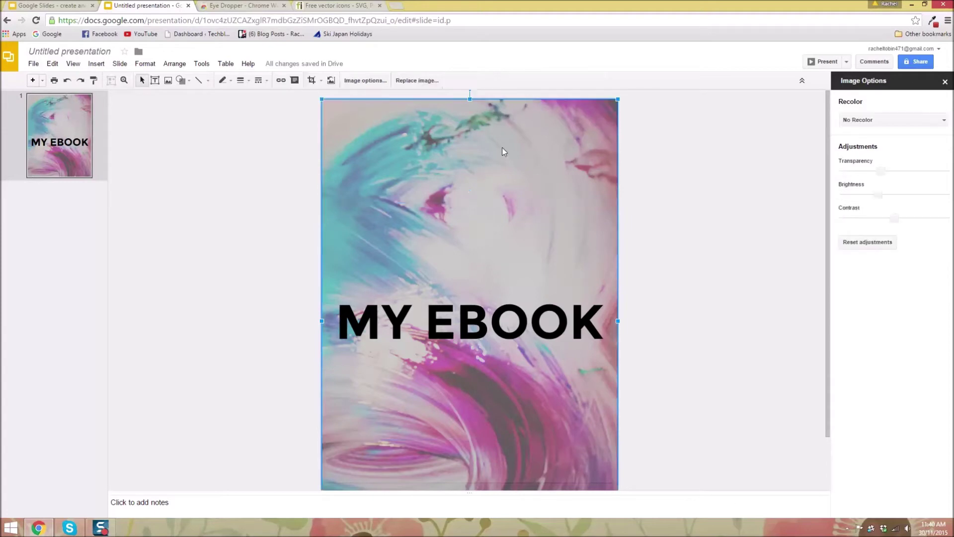
left_click(458, 313)
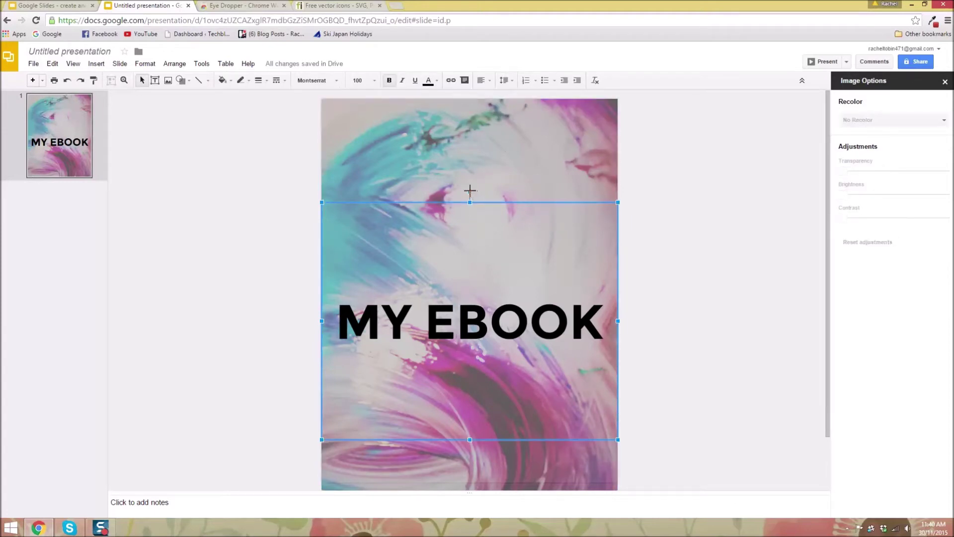
left_click(522, 169)
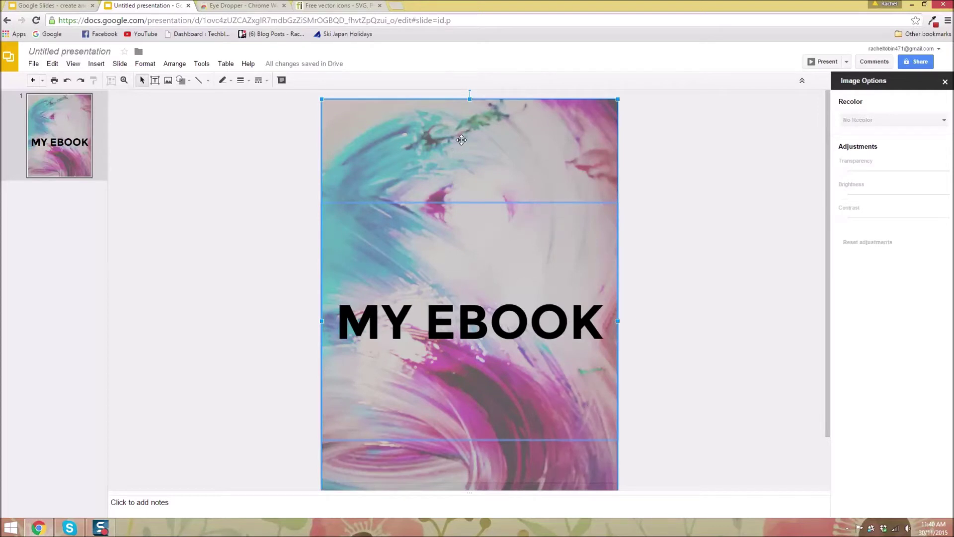
left_click_drag(515, 231, 430, 240)
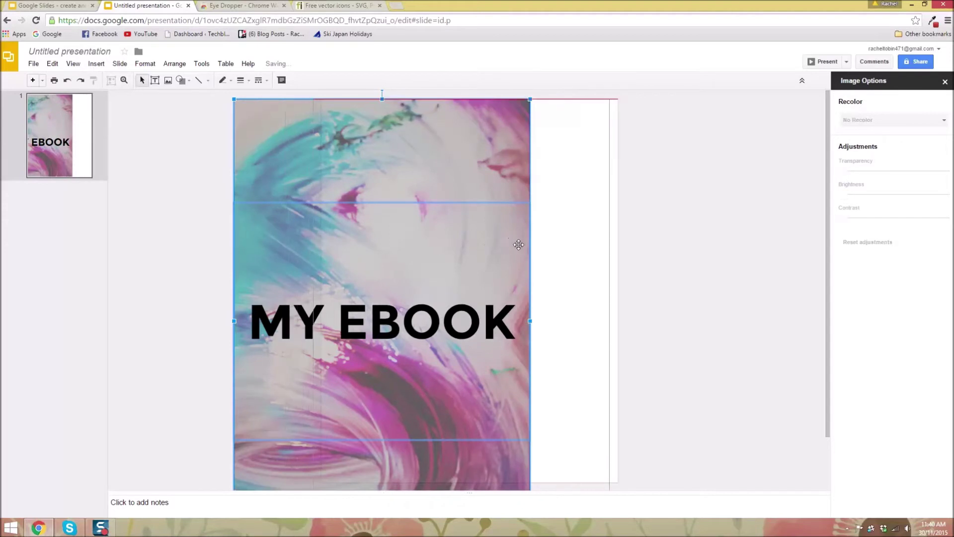
key("ctrl+z")
left_click(659, 219)
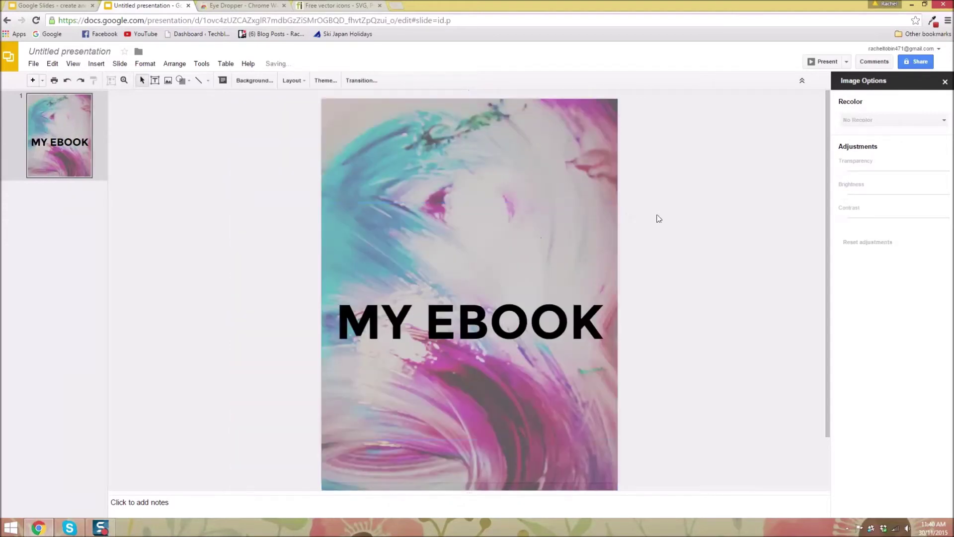
Step: Rotate the MY EBOOK text box clockwise into a diagonal position and undo the rotations
left_click(527, 237)
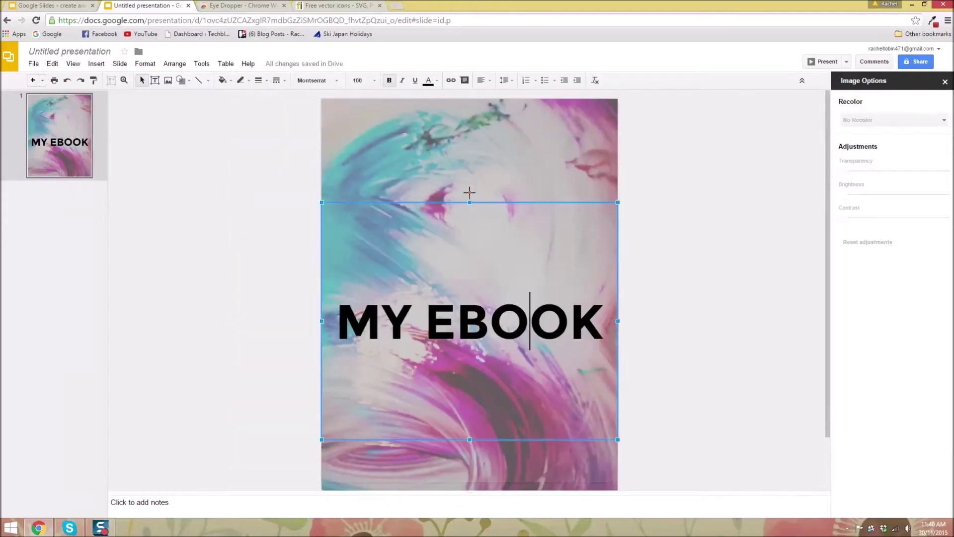
left_click_drag(470, 192, 580, 257)
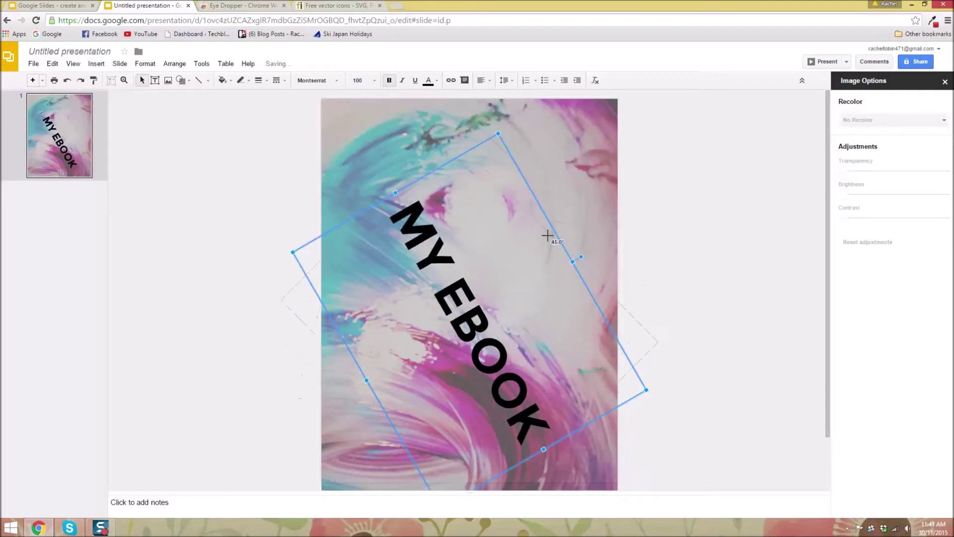
key("ctrl+z")
left_click(660, 175)
left_click(428, 279)
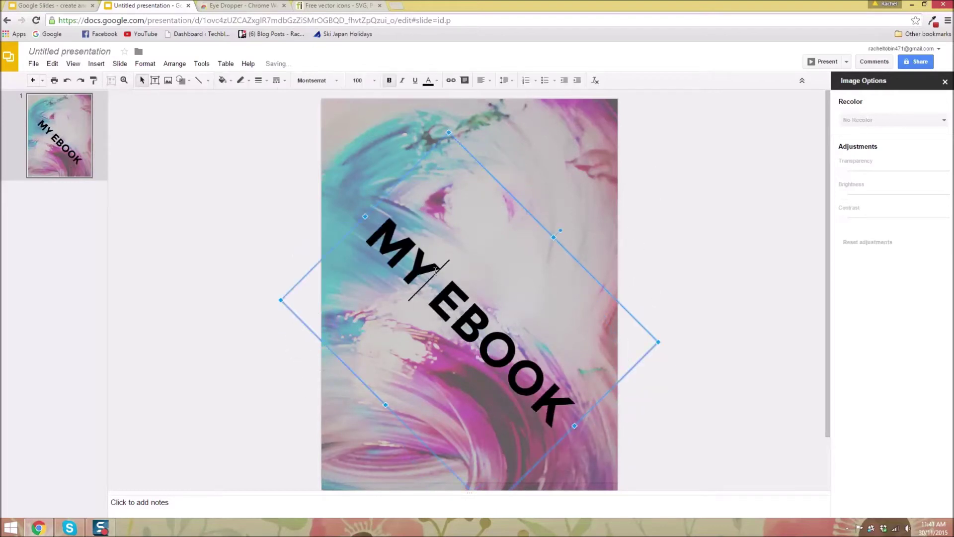
key("ctrl+y")
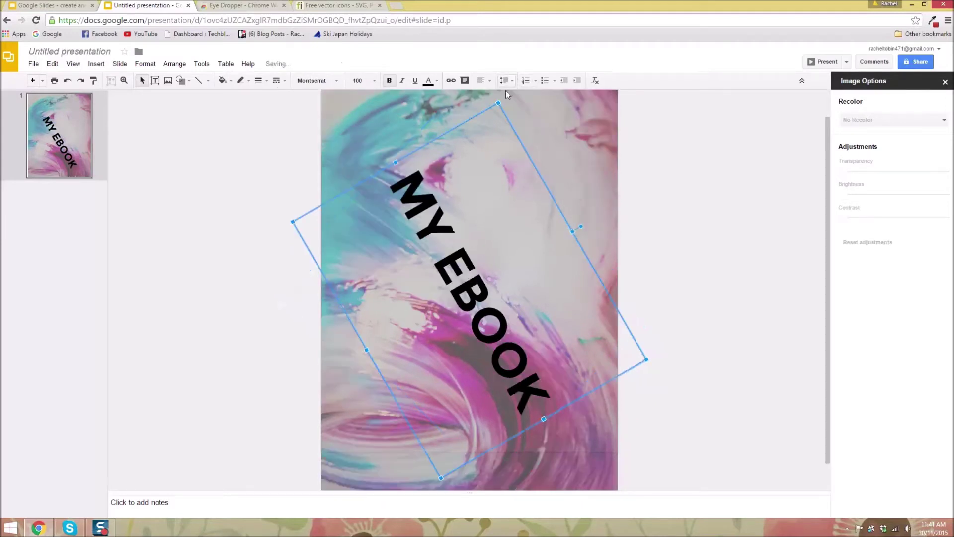
key("ctrl+z")
key("ctrl+z")
key("ctrl+z")
key("ctrl+z")
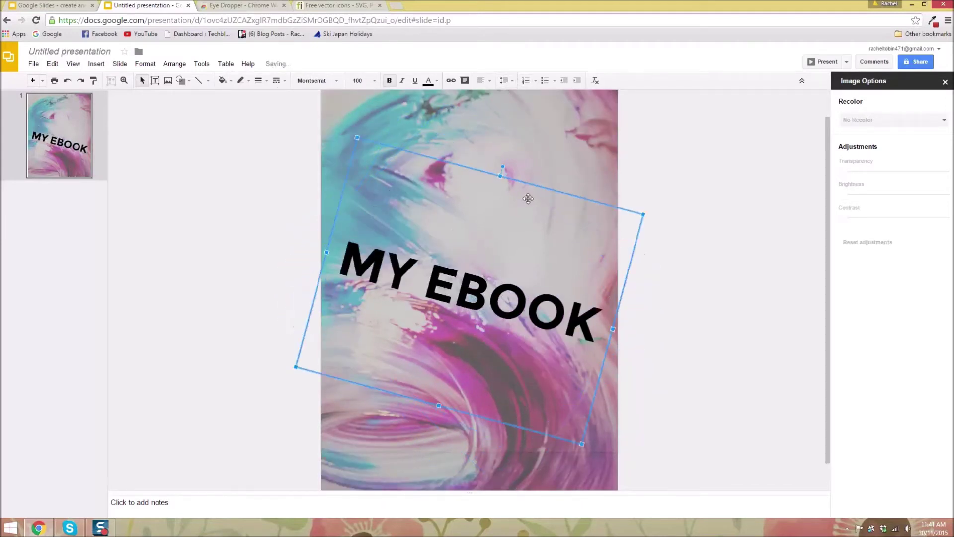
left_click(689, 182)
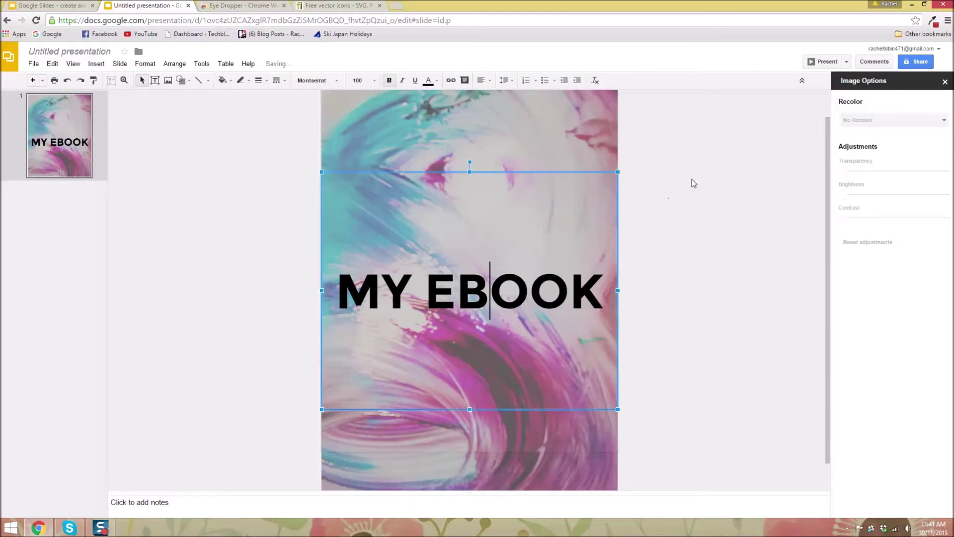
Step: Center the MY EBOOK text box on the page both horizontally and vertically
scroll(667, 179, "down", 1)
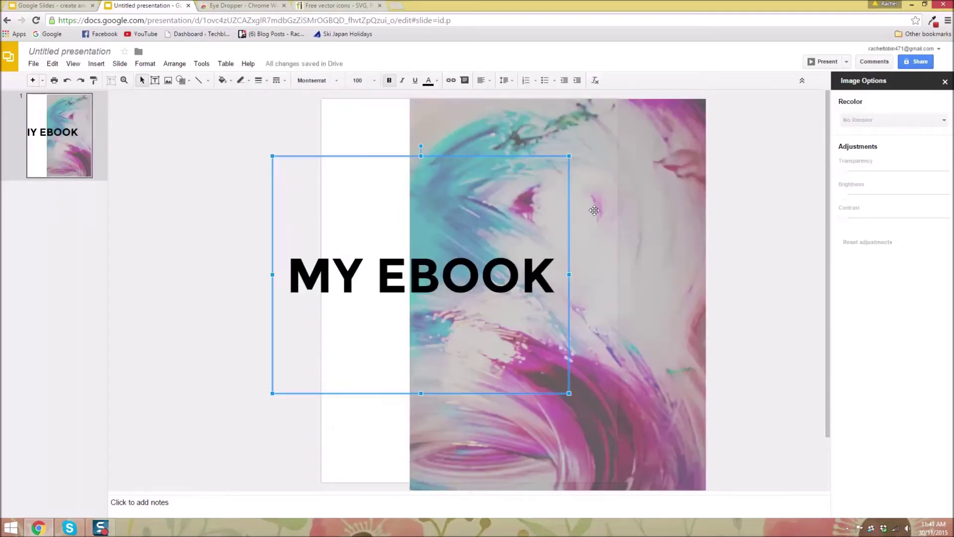
key("ctrl+z")
left_click(180, 63)
mouse_move(189, 129)
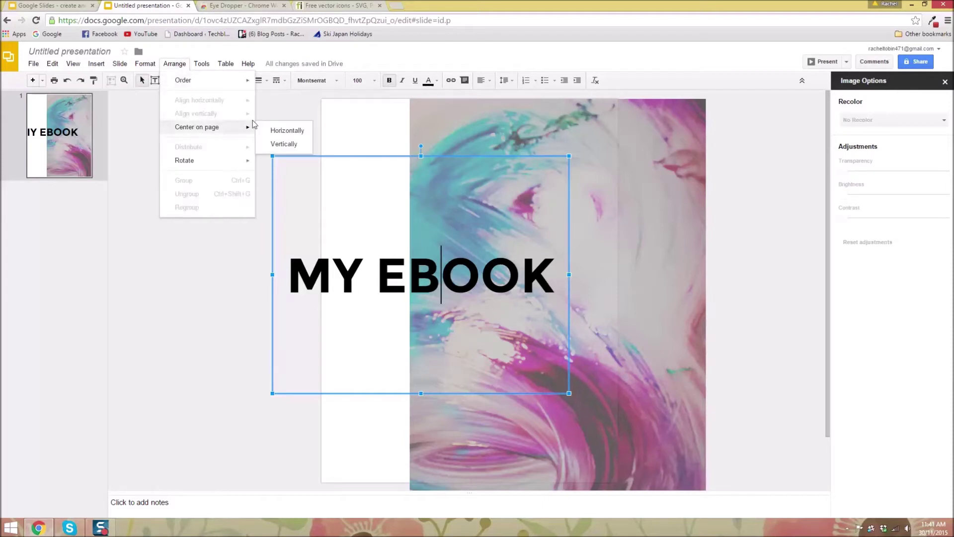
left_click(281, 131)
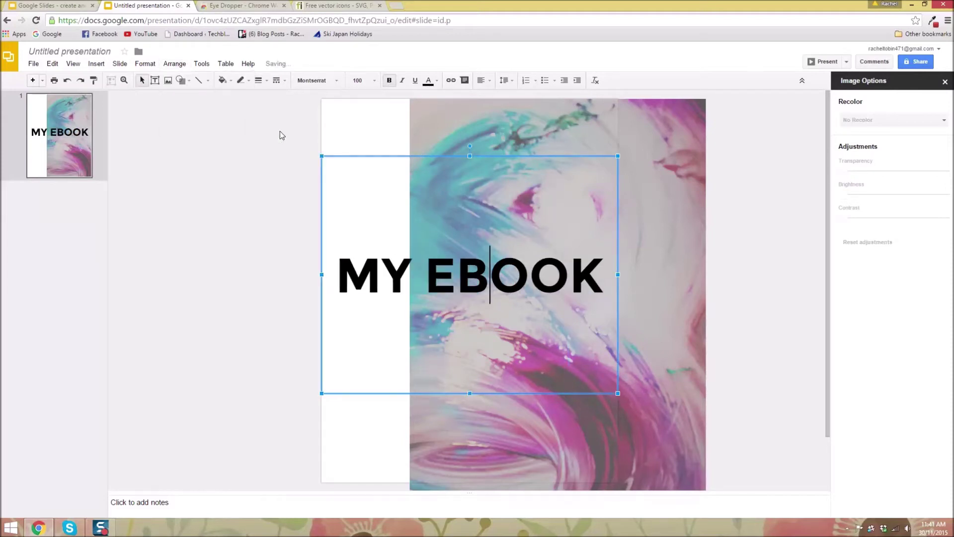
left_click(174, 64)
mouse_move(208, 133)
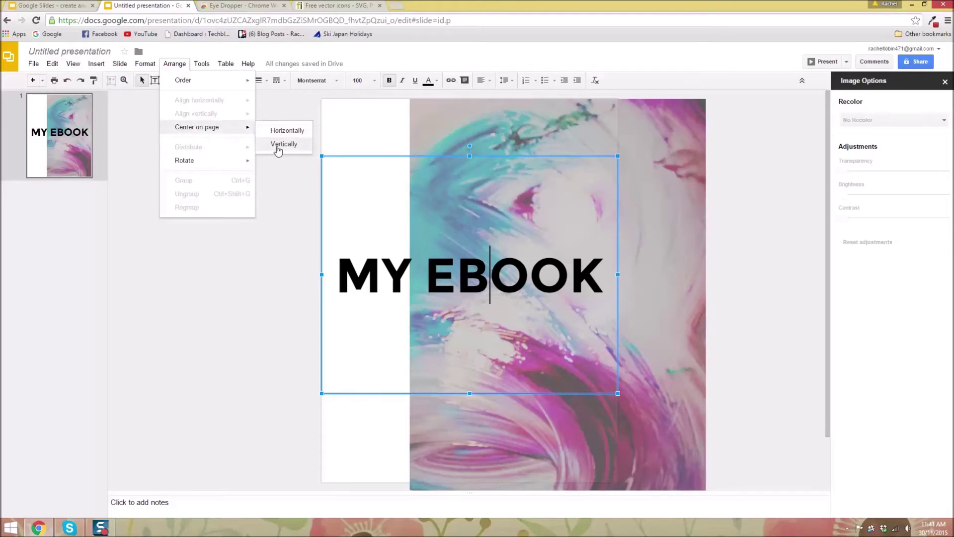
left_click(279, 144)
Step: Center the background texture image horizontally on the page
left_click(607, 152)
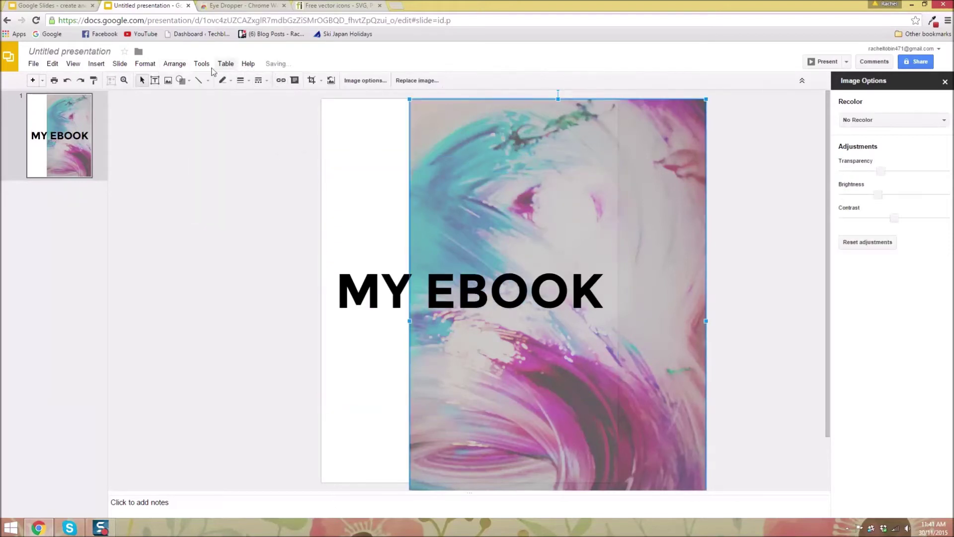
left_click(174, 63)
mouse_move(228, 128)
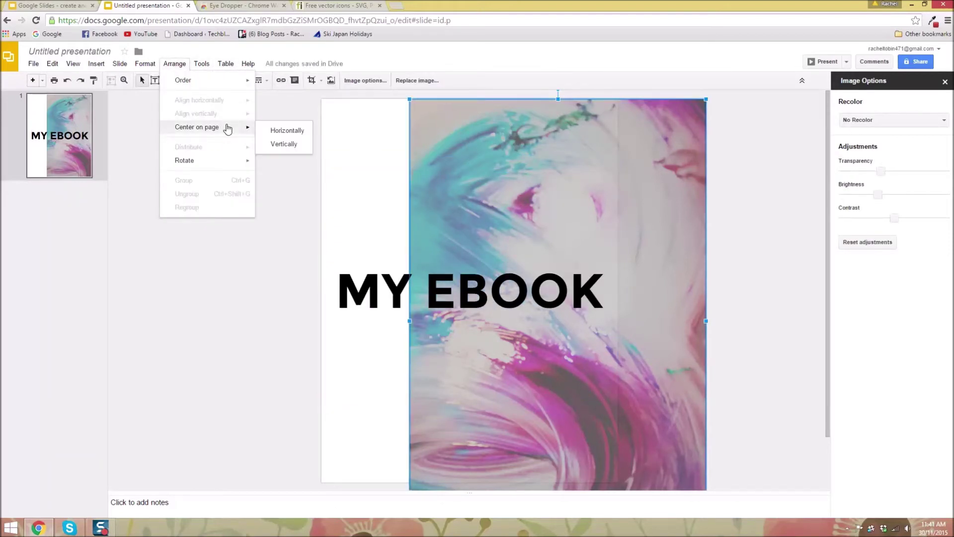
left_click(293, 131)
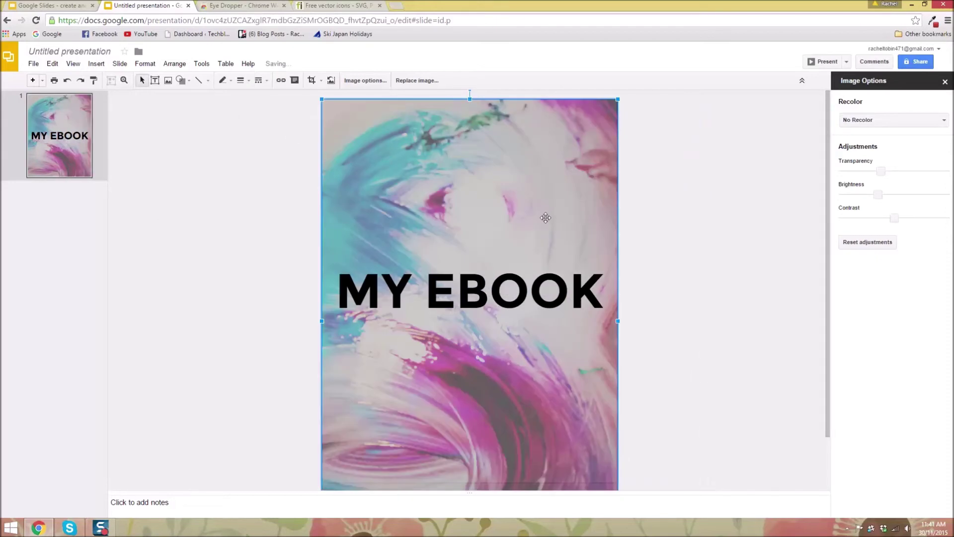
left_click(719, 171)
Step: Center the background texture image vertically on the page
left_click(514, 297)
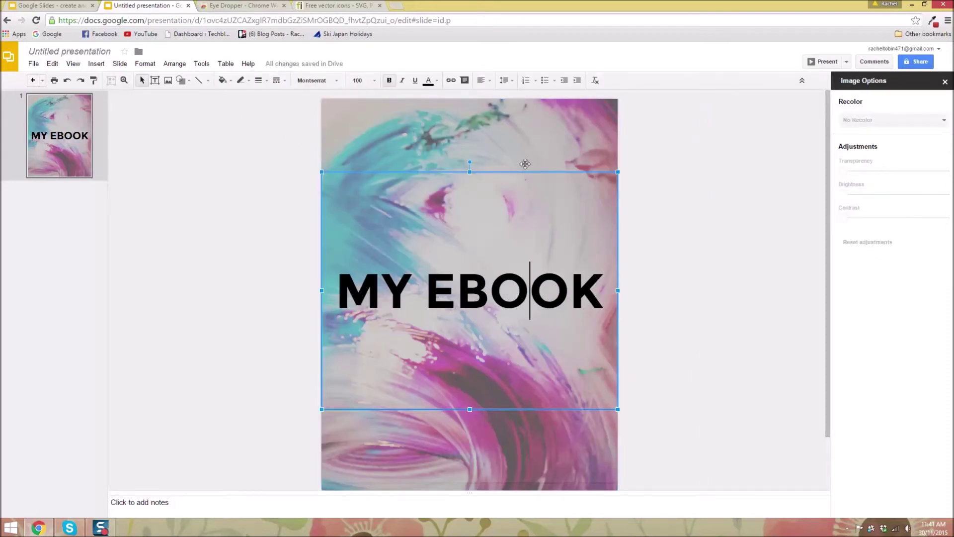
left_click(525, 164)
left_click(176, 64)
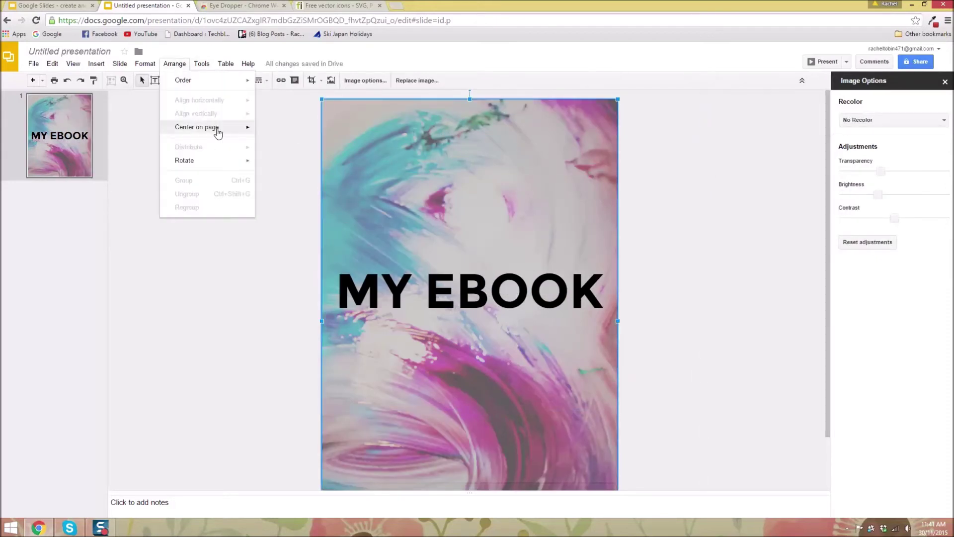
mouse_move(215, 129)
left_click(288, 142)
left_click(656, 260)
scroll(604, 264, "down", 2)
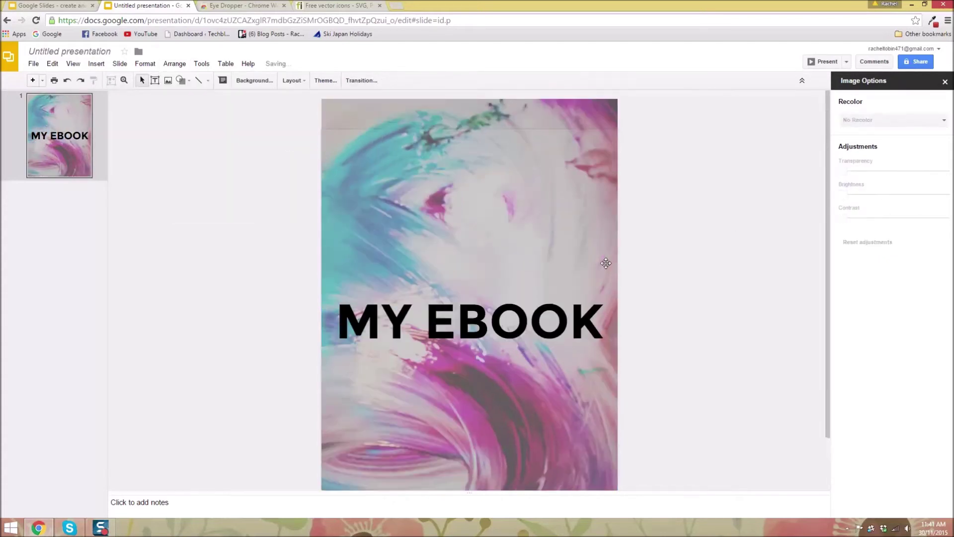
scroll(640, 337, "up", 3)
Step: Fill the MY EBOOK text box with a light green color
left_click(613, 107)
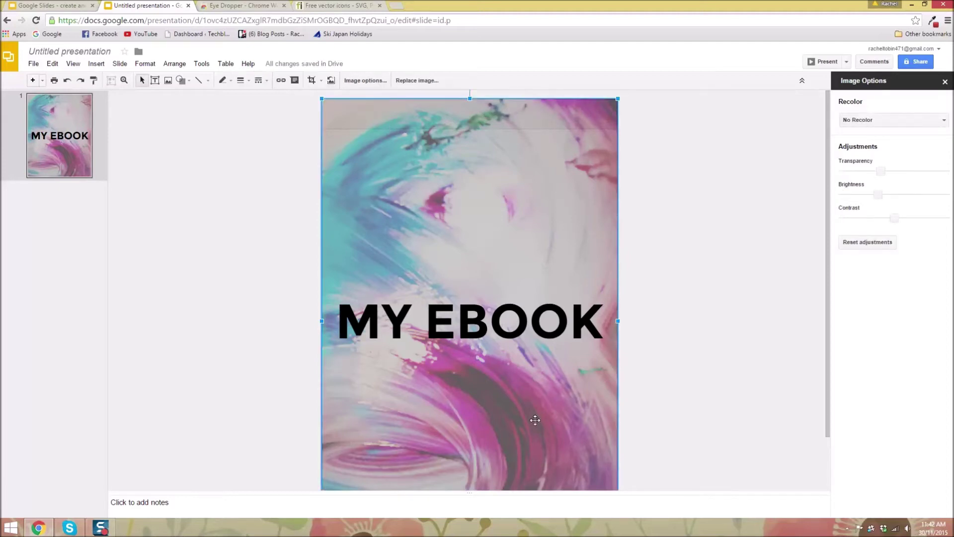
scroll(645, 331, "down", 3)
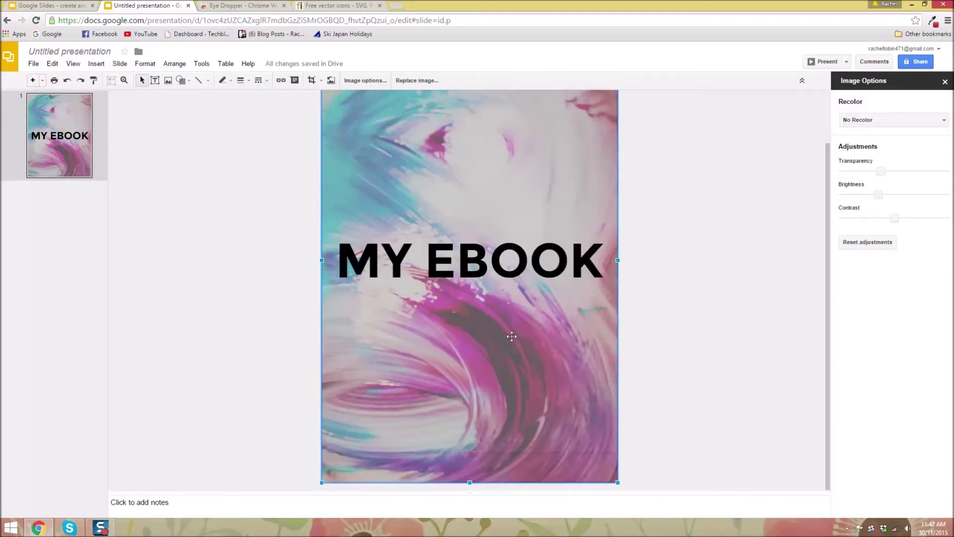
left_click(456, 260)
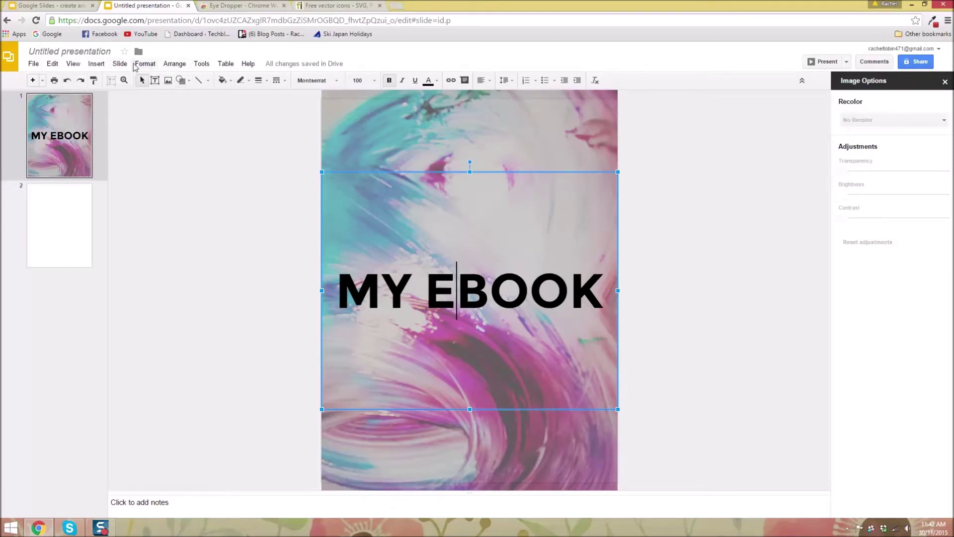
left_click(139, 64)
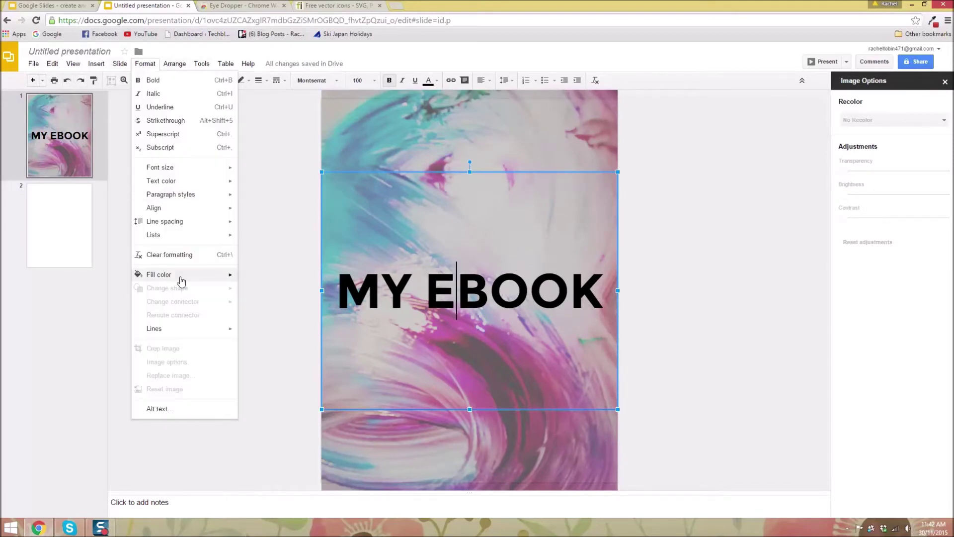
mouse_move(181, 281)
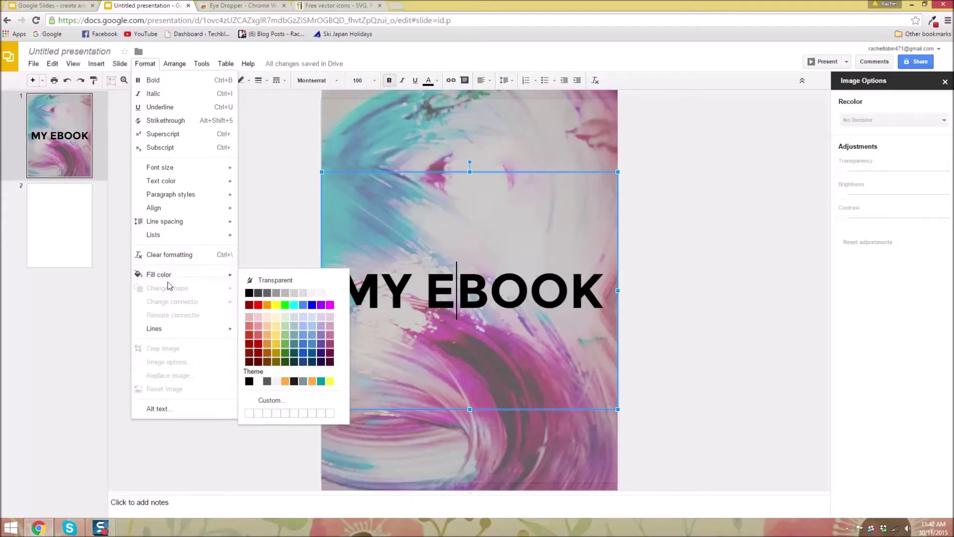
left_click(285, 328)
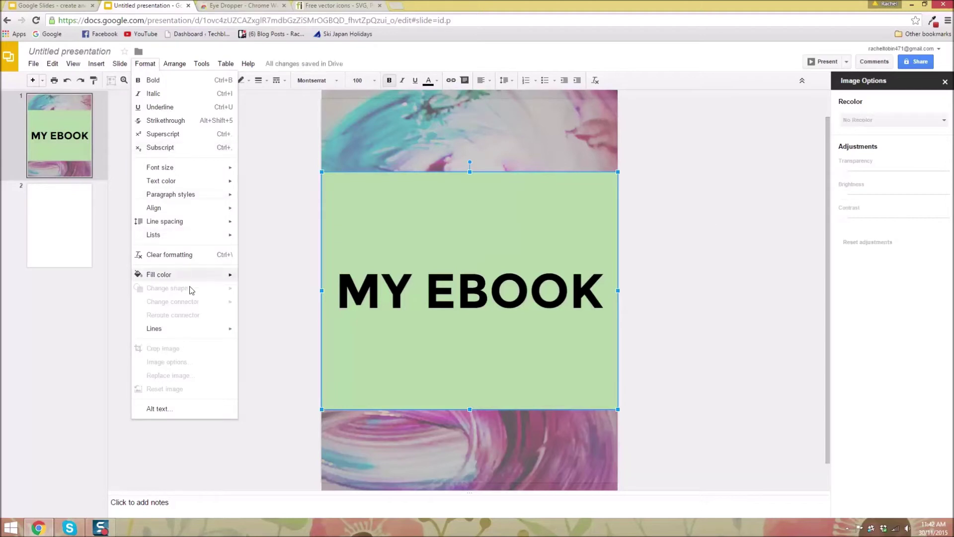
Step: Give the MY EBOOK text box a 24px border
mouse_move(192, 329)
mouse_move(302, 347)
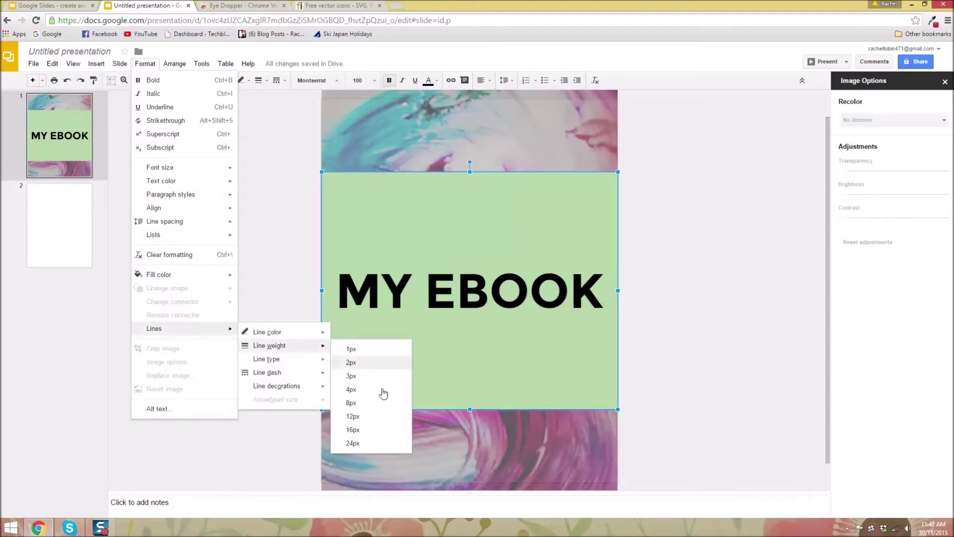
left_click(378, 447)
left_click(755, 202)
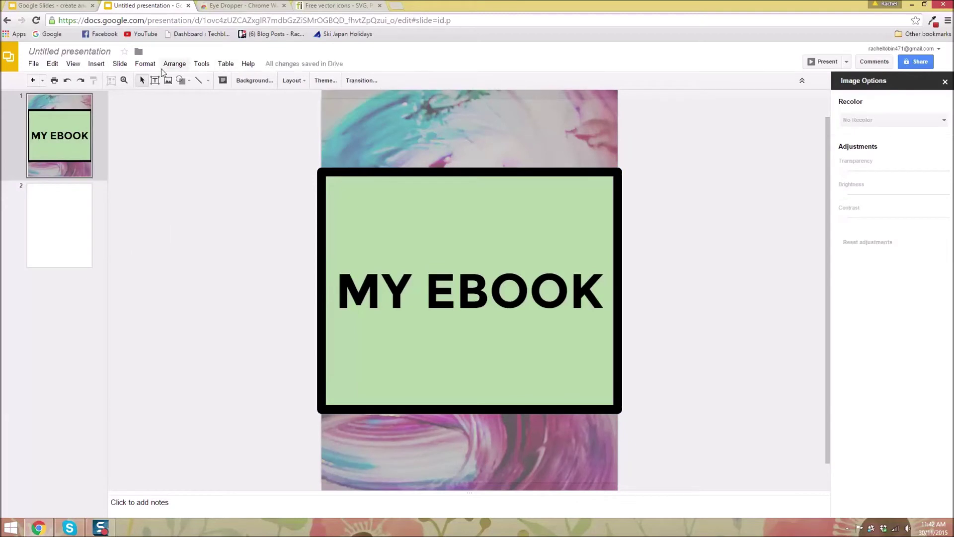
Step: Change the MY EBOOK text box's border to the dotted line dash style
left_click(146, 64)
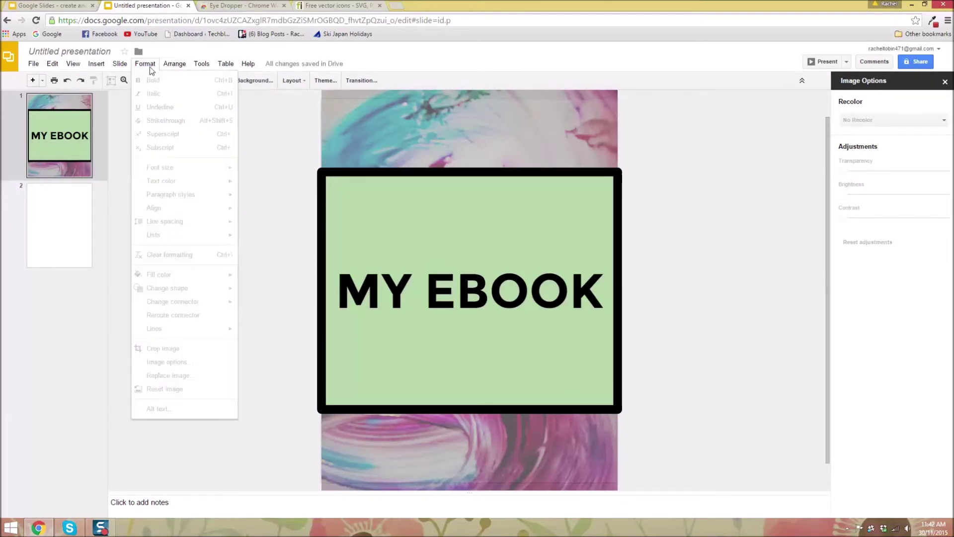
left_click(383, 227)
left_click(155, 66)
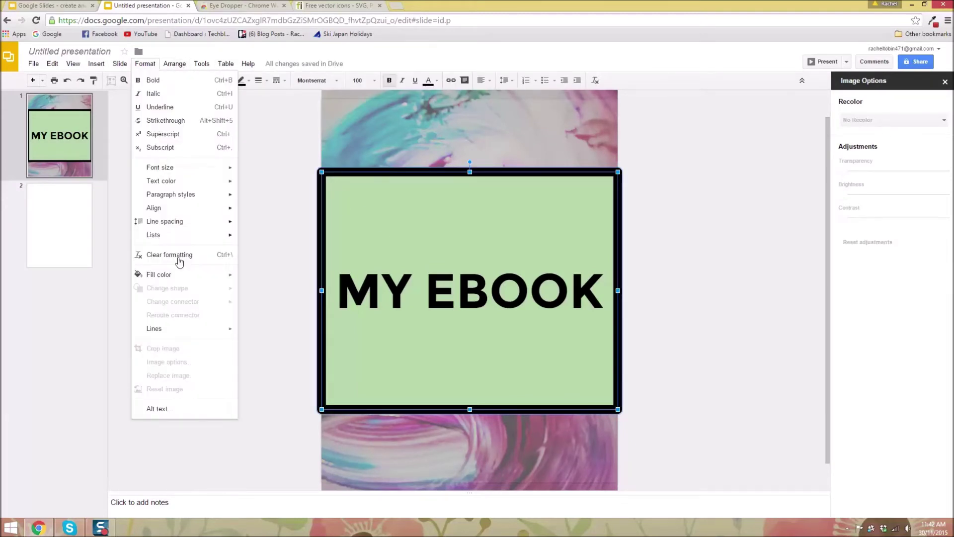
mouse_move(194, 329)
mouse_move(283, 381)
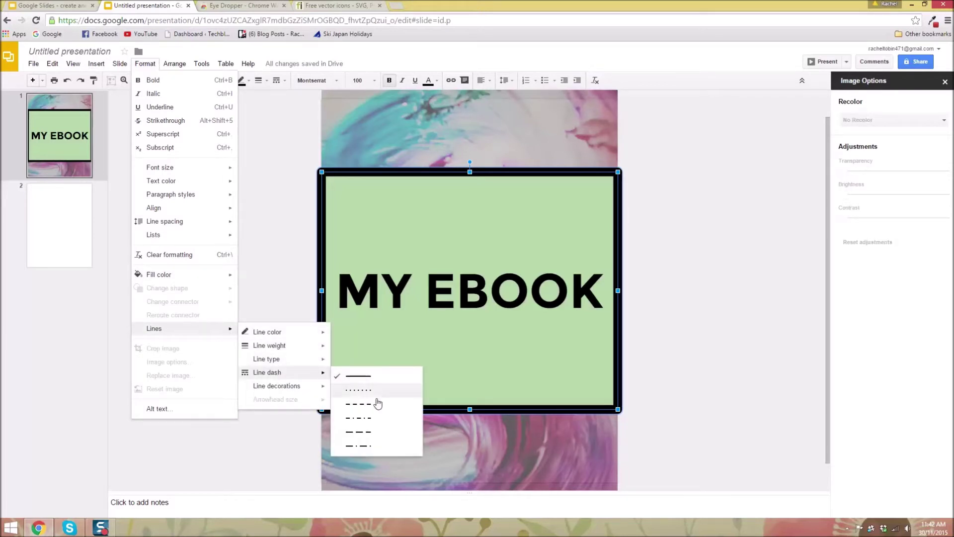
left_click(377, 392)
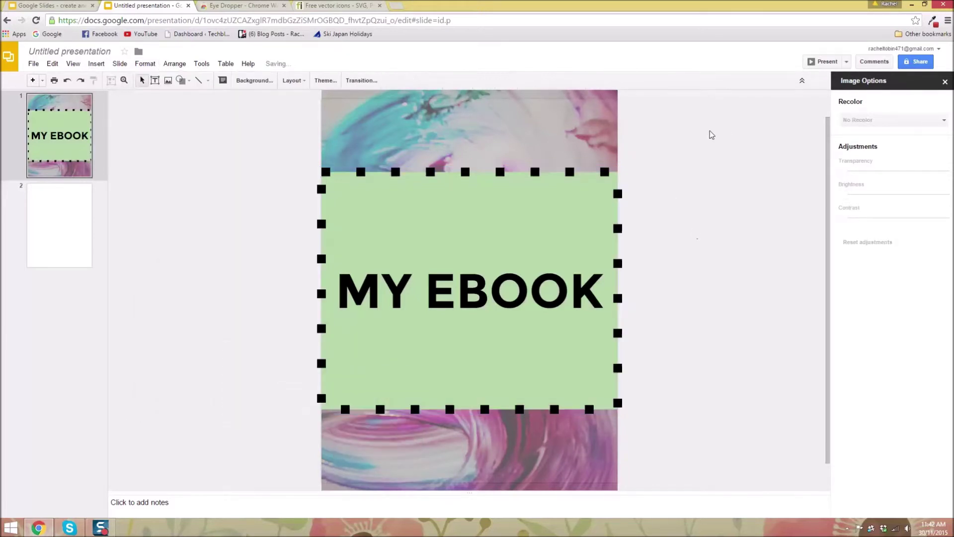
Step: Apply strikethrough, underline and italic styling to the MY EBOOK title text
left_click(447, 228)
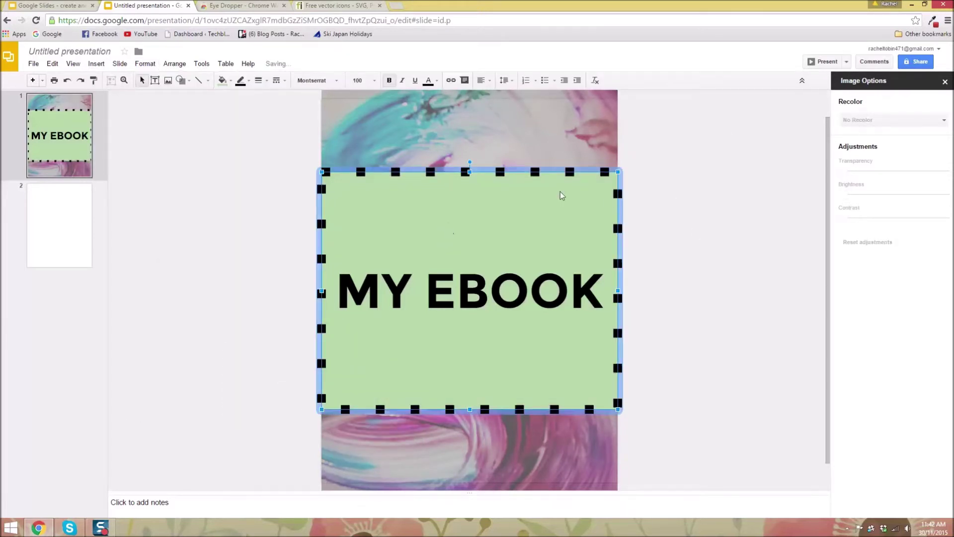
left_click(145, 64)
left_click(179, 123)
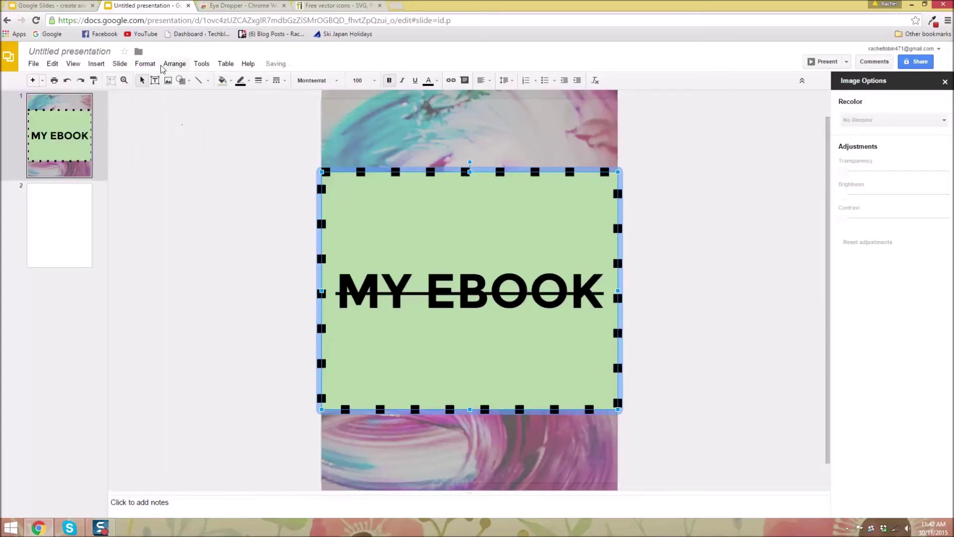
left_click(145, 63)
left_click(158, 106)
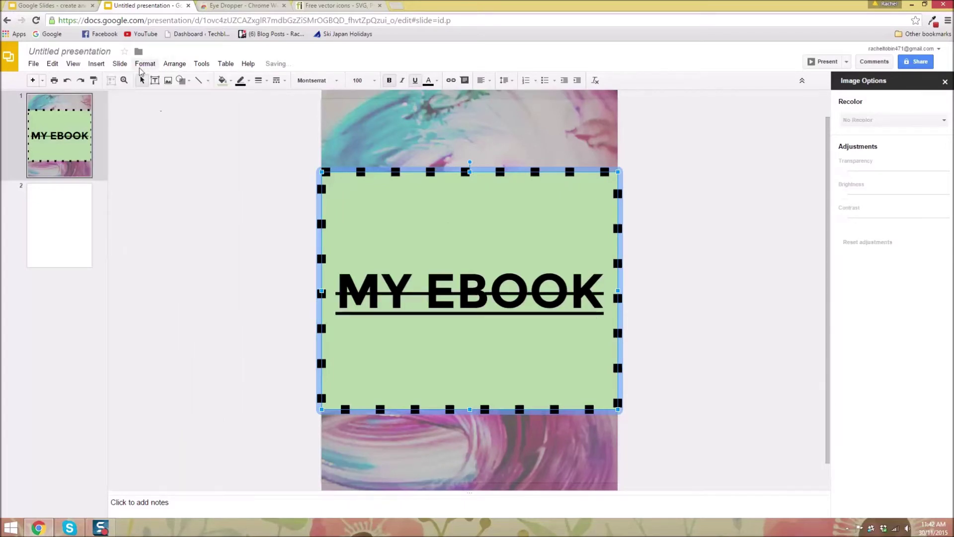
left_click(145, 64)
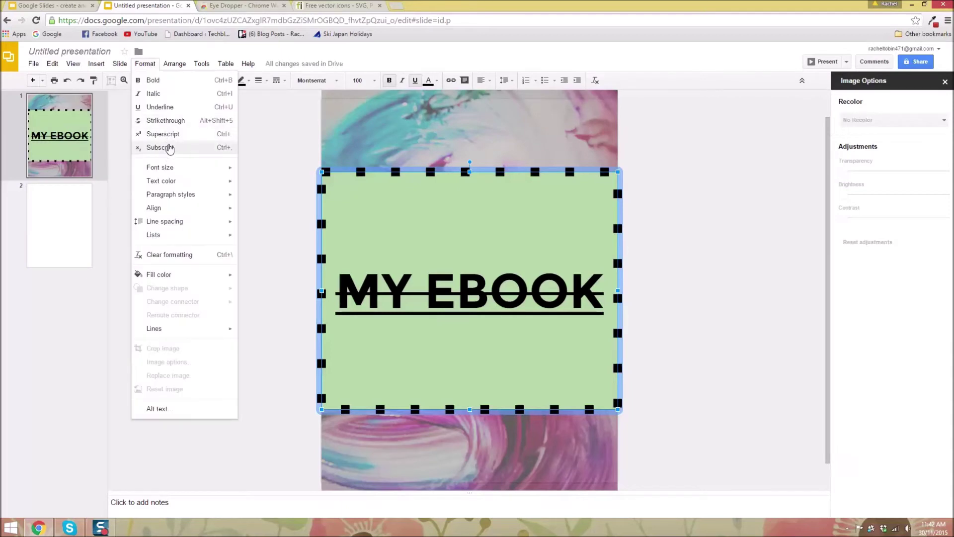
left_click(174, 95)
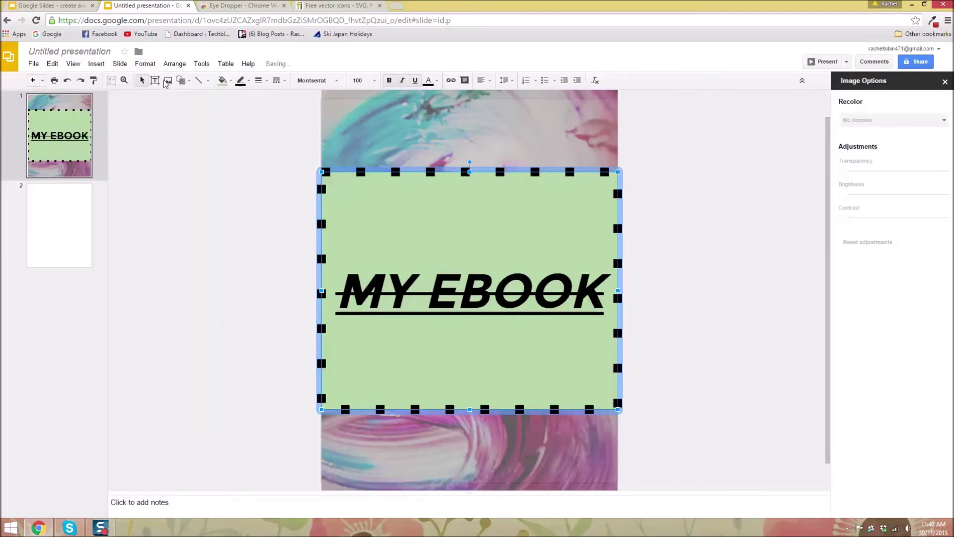
Step: Align the MY EBOOK title text to the right of its box
left_click(146, 64)
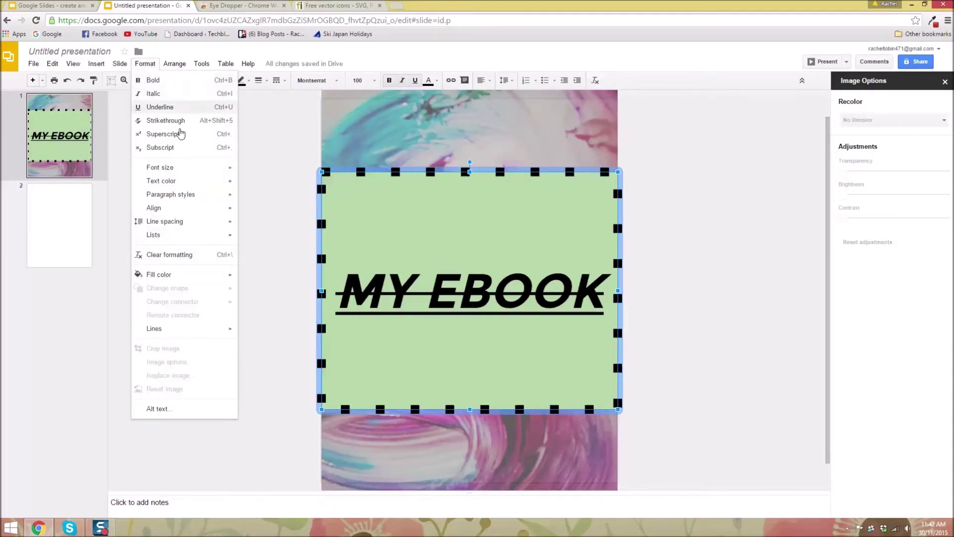
mouse_move(193, 203)
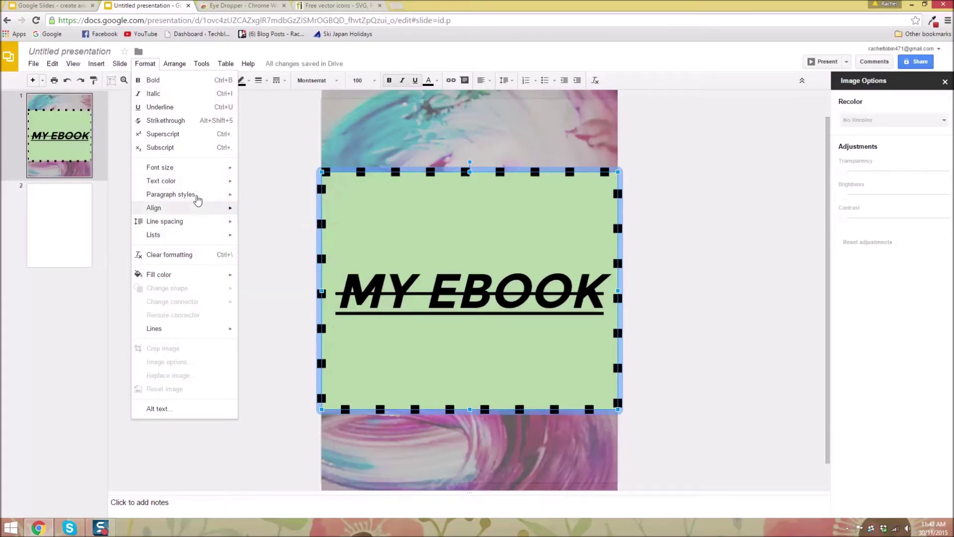
left_click(259, 198)
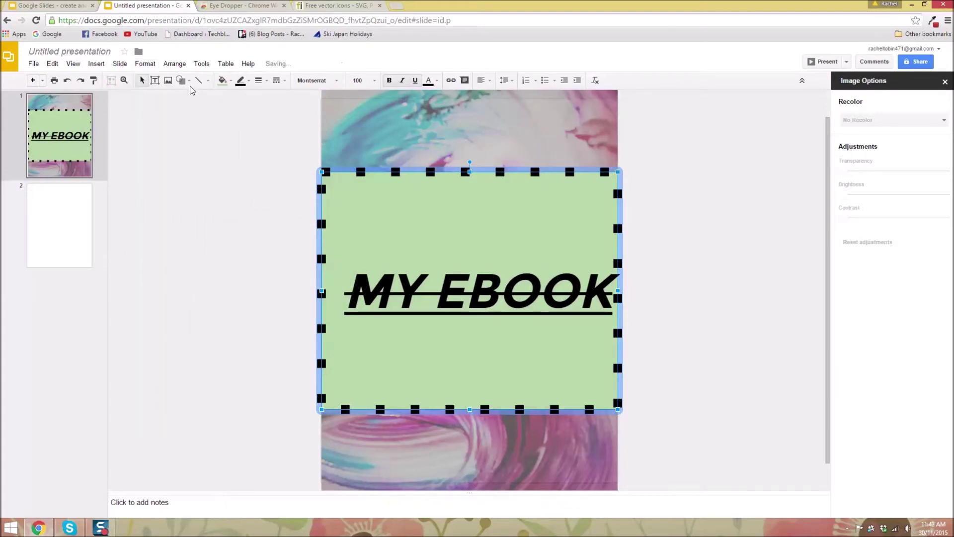
Step: Clear all formatting from the MY EBOOK title text and deselect the box
left_click(145, 64)
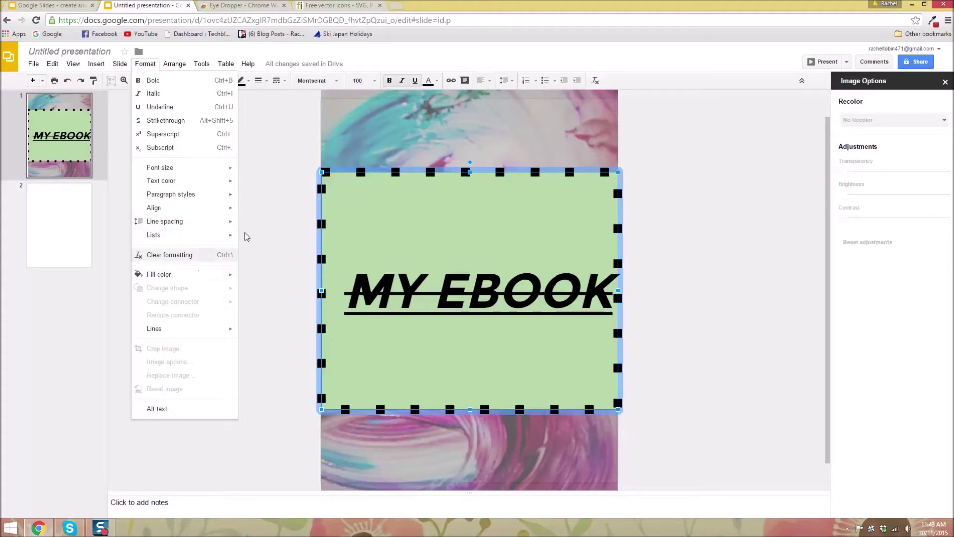
left_click(221, 259)
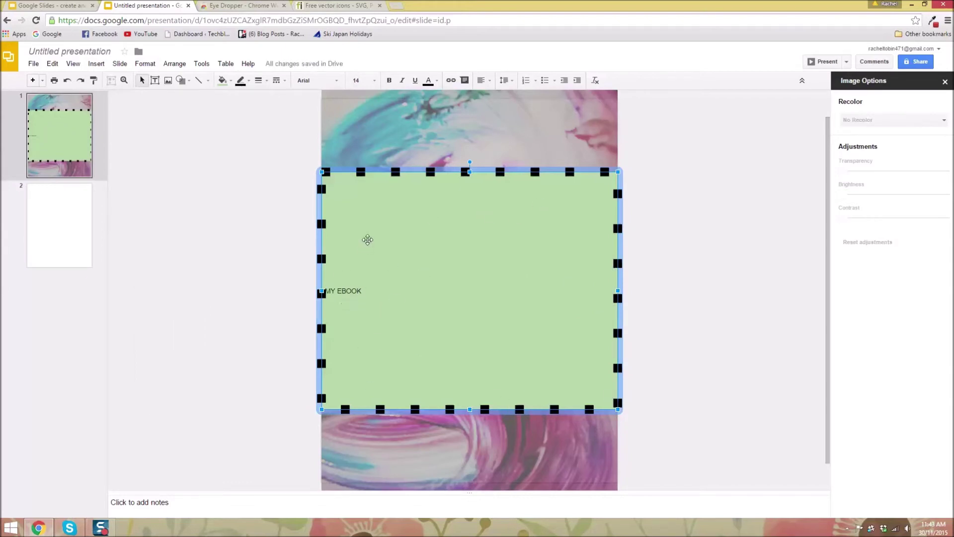
left_click(682, 174)
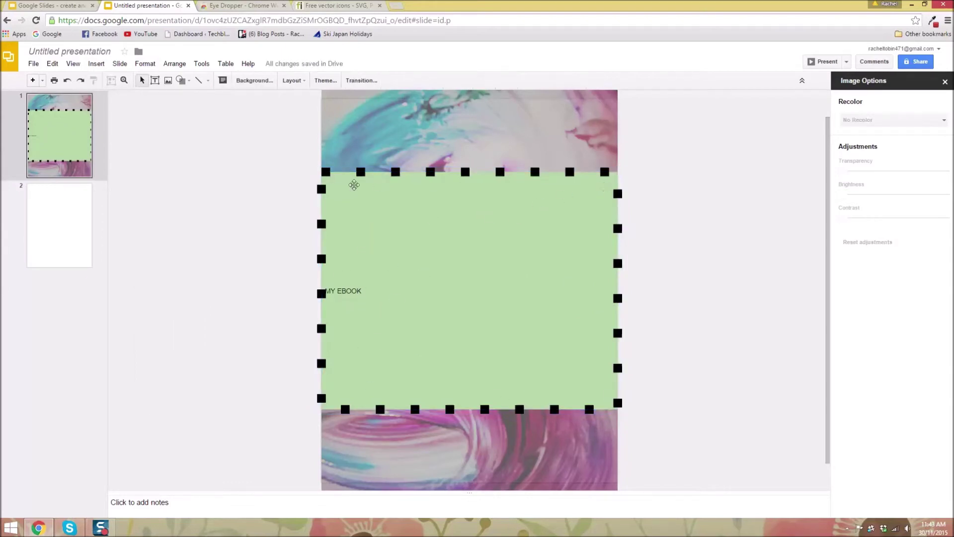
left_click(572, 221)
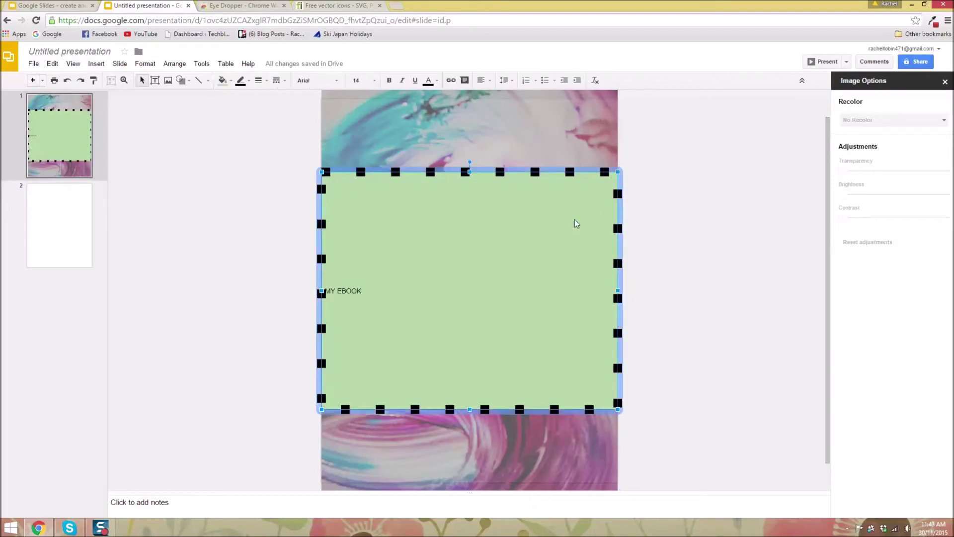
left_click(342, 292)
triple_click(353, 291)
left_click(262, 225)
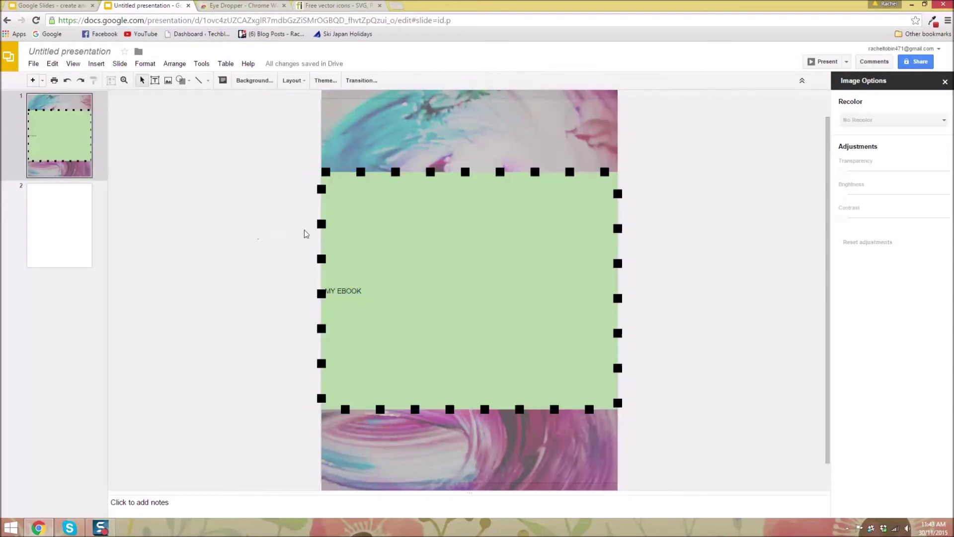
Step: Undo the recent text, border and green fill changes on the MY EBOOK text box, keeping the plain bold title
key("ctrl+z")
key("ctrl+z")
key("ctrl+z")
key("ctrl+z")
key("ctrl+z")
key("ctrl+z")
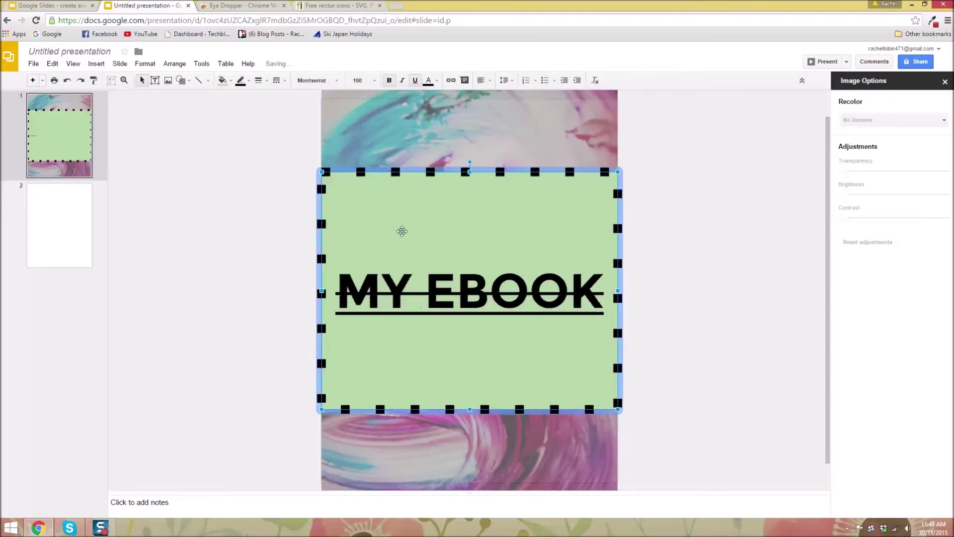
key("ctrl+z")
key("ctrl+z")
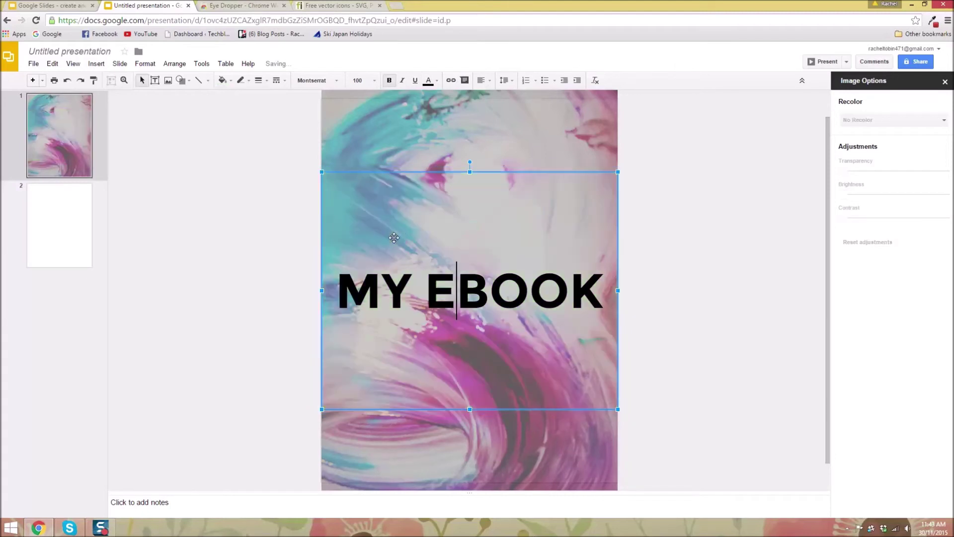
left_click(692, 249)
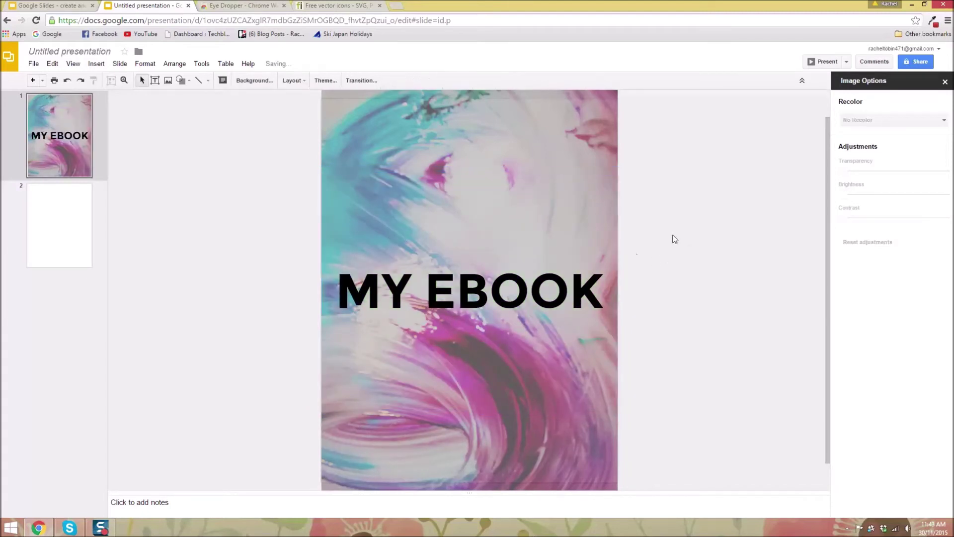
Step: Enter an uppercase title on slide 2 that says hello, gives the presenter's first name and ends with FROM TECHBLOKE
key("Page_Down")
left_click(430, 138)
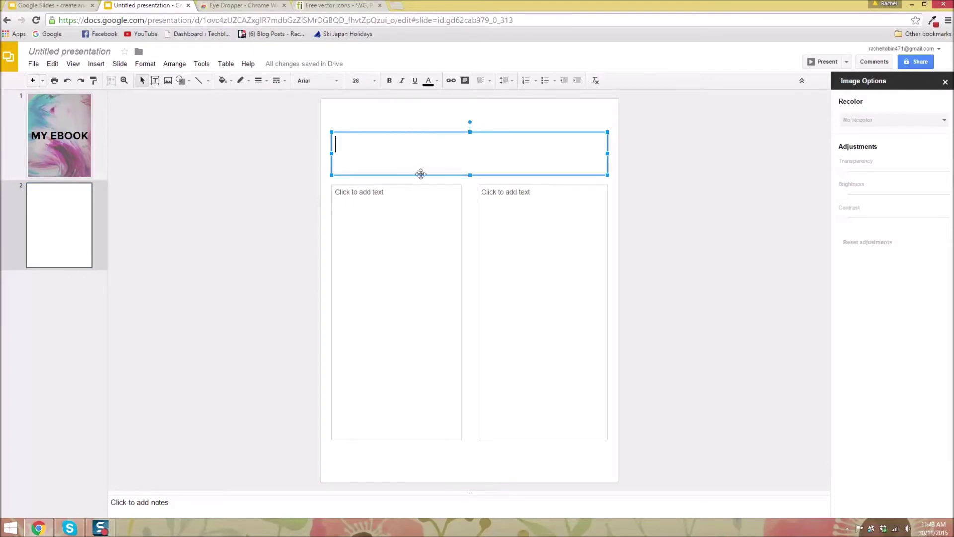
type("HELOO")
key("BackSpace")
key("BackSpace")
type("LO")
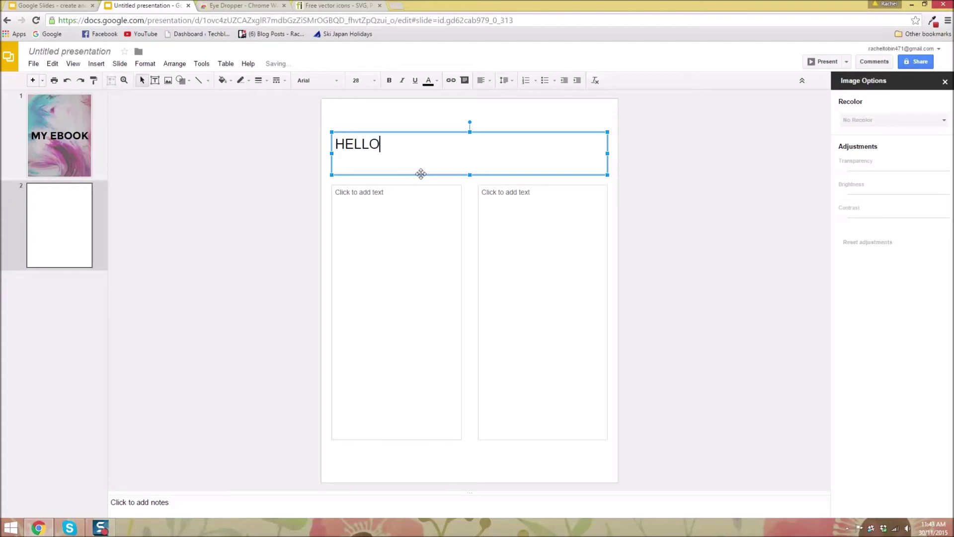
type(" MY NAME IS RACH")
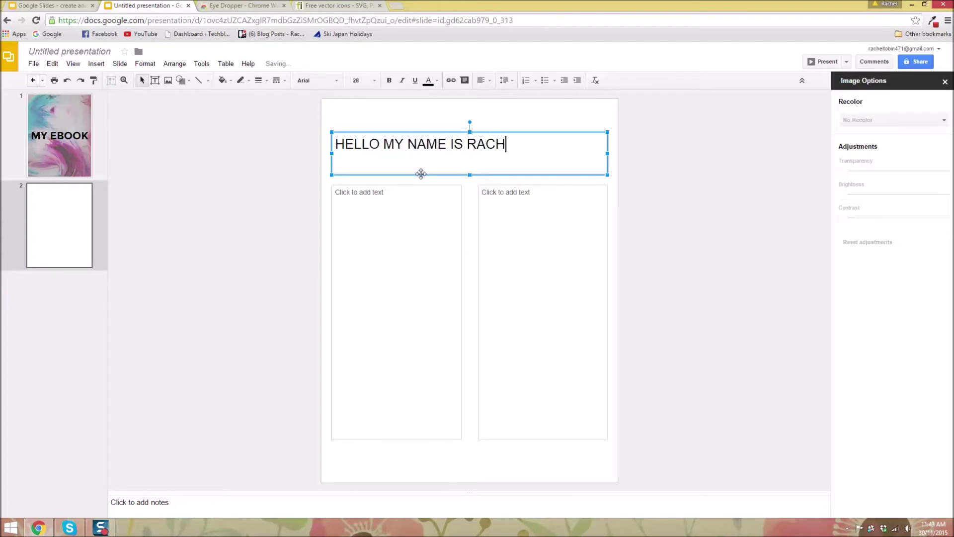
type("EL FROM TECHB")
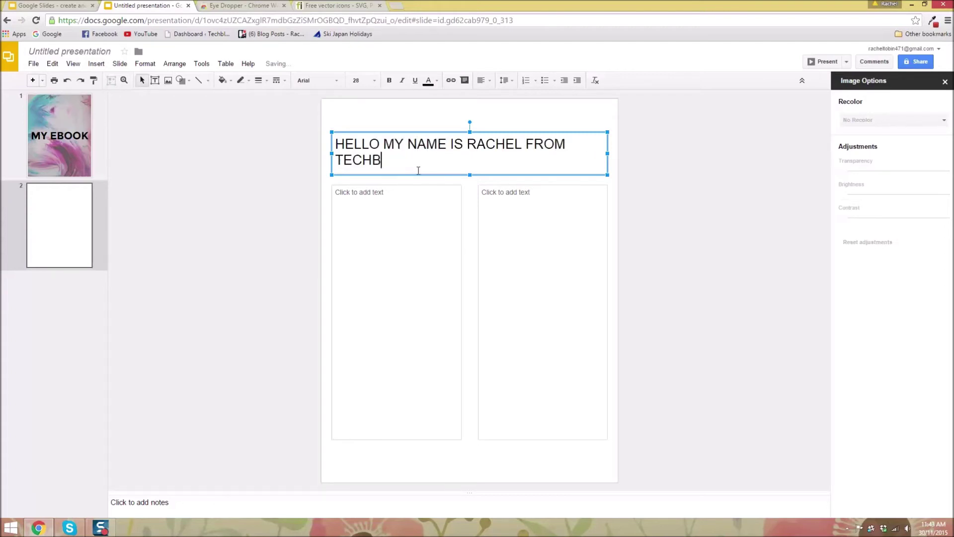
type("LOCK")
key("BackSpace")
key("BackSpace")
type("KE")
Step: Delete the two empty body text placeholders below the title on slide 2
left_click(430, 219)
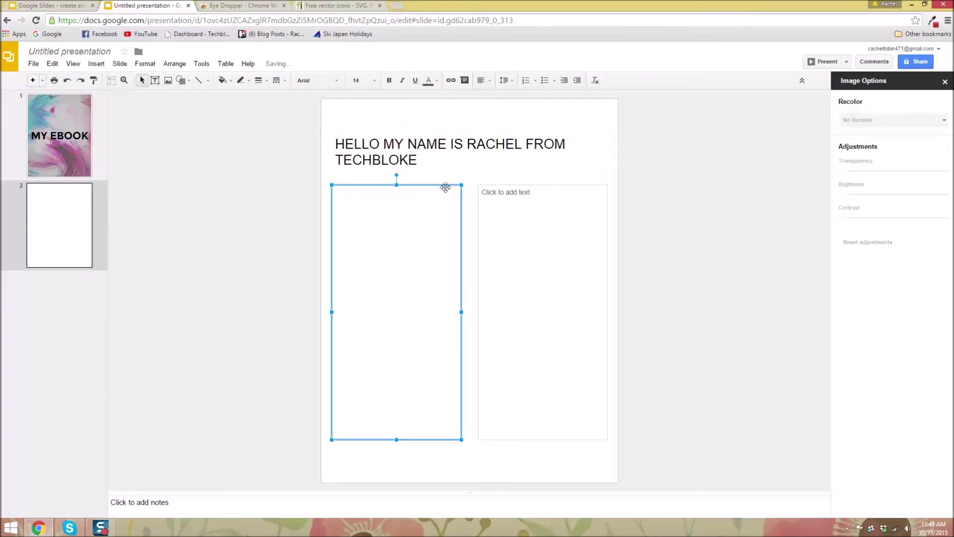
key("Delete")
left_click(494, 193)
key("Delete")
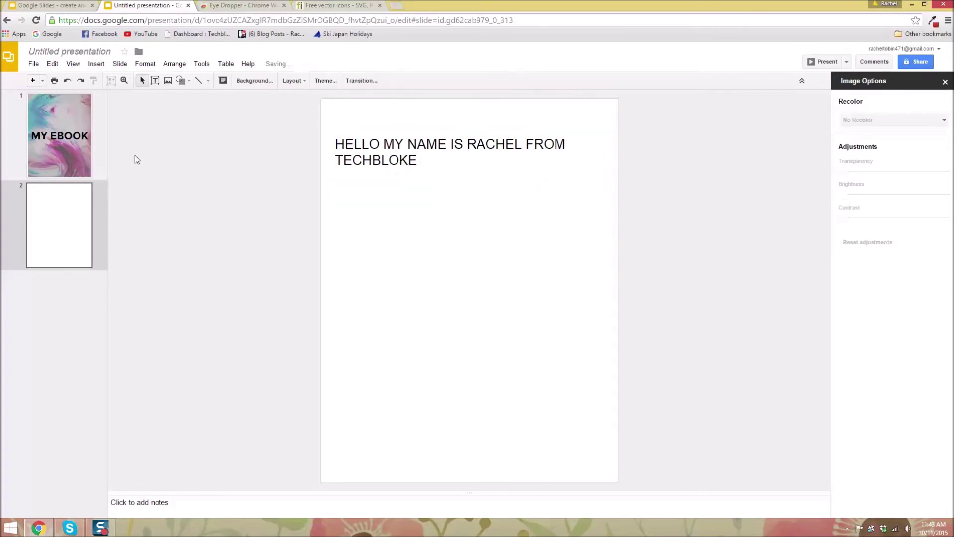
Step: Switch back and forth between the cover and slide 2 to compare the two pages, ending on the cover
left_click(54, 148)
left_click(62, 205)
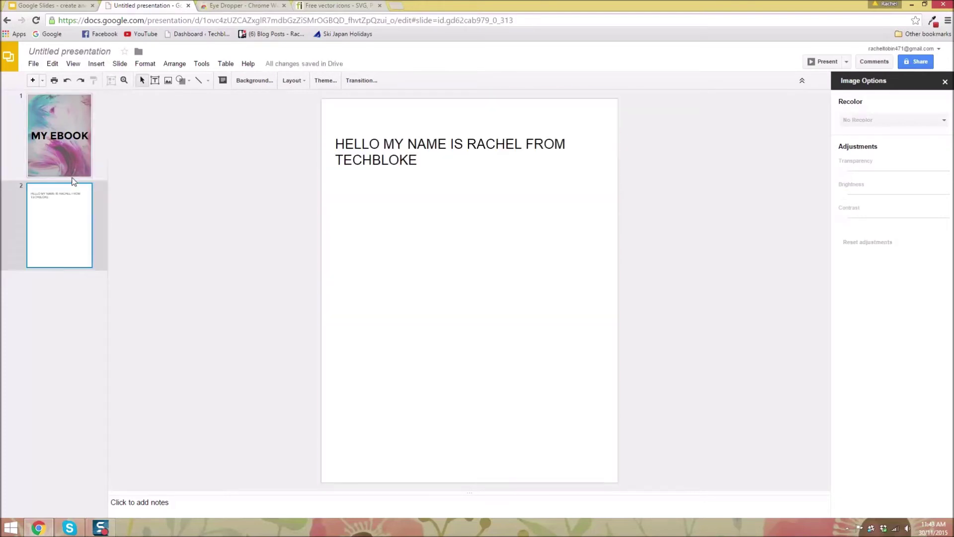
left_click(70, 156)
left_click(60, 208)
left_click(75, 154)
left_click(52, 223)
left_click(72, 148)
left_click(70, 212)
left_click(53, 309)
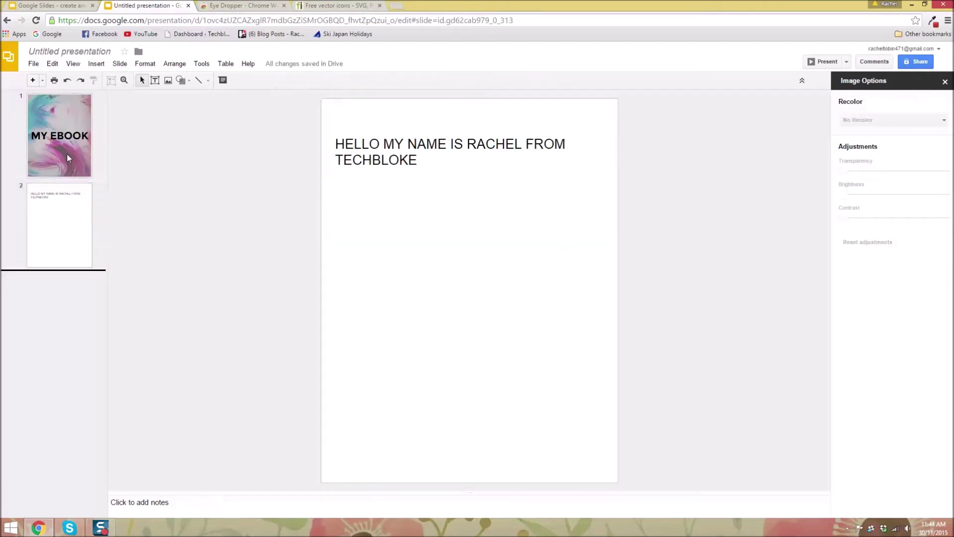
left_click(68, 148)
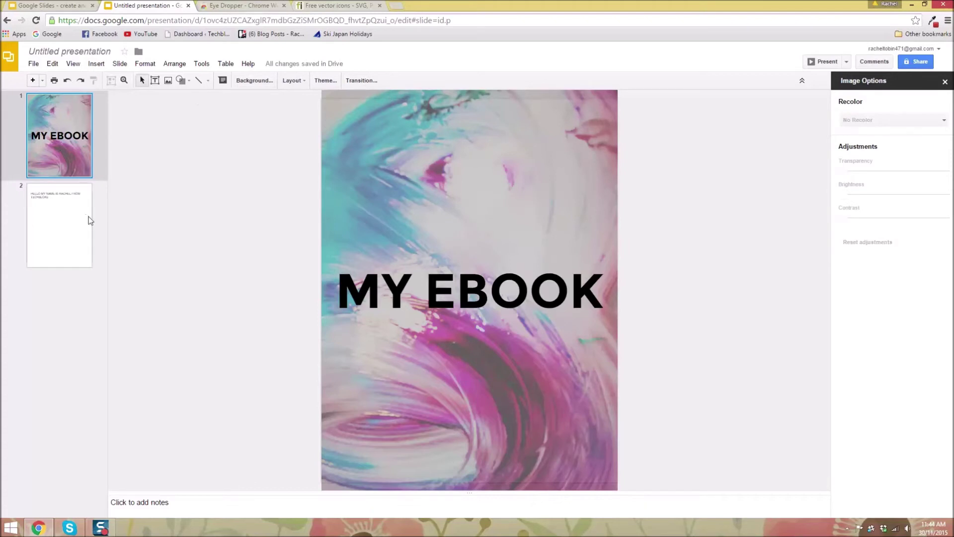
Step: Apply a Fade transition to the cover slide
left_click(361, 81)
left_click(904, 126)
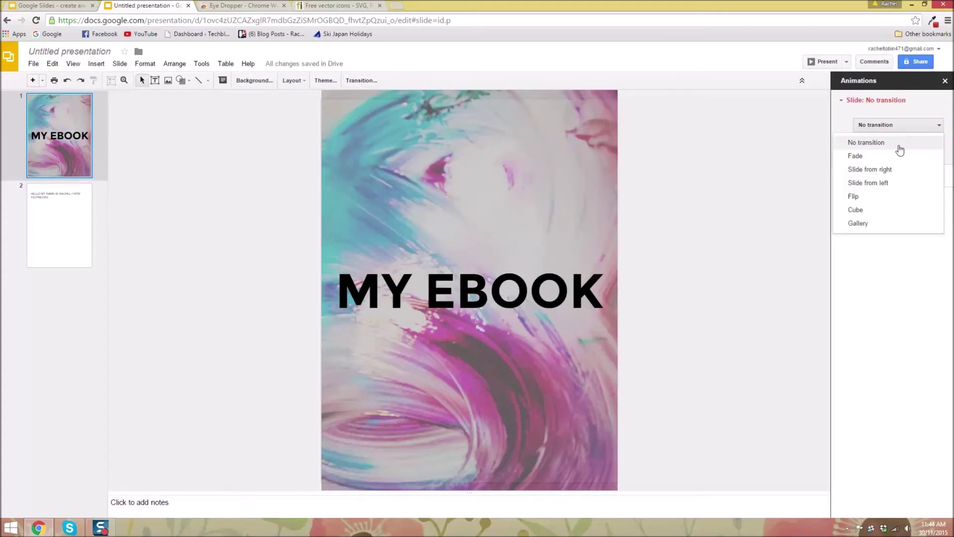
left_click(894, 157)
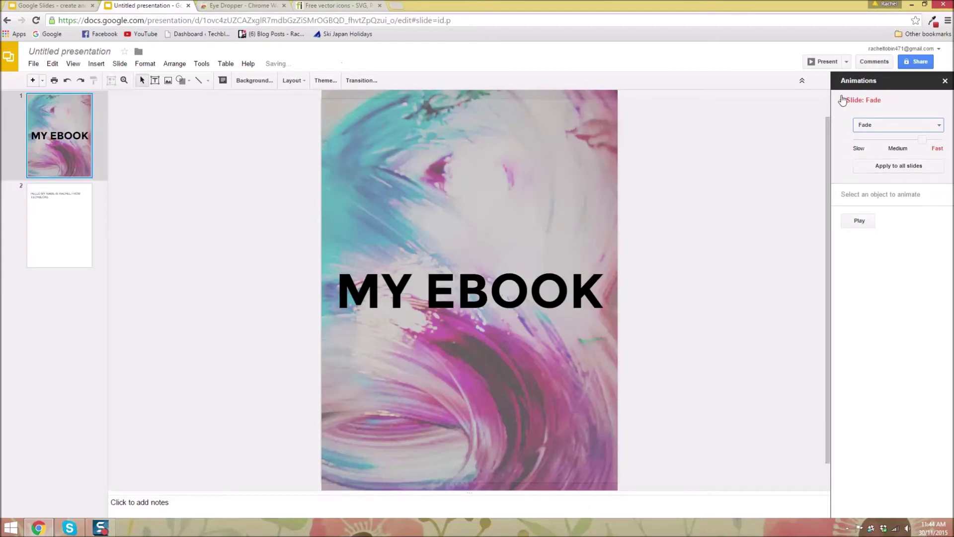
left_click(876, 127)
left_click(249, 98)
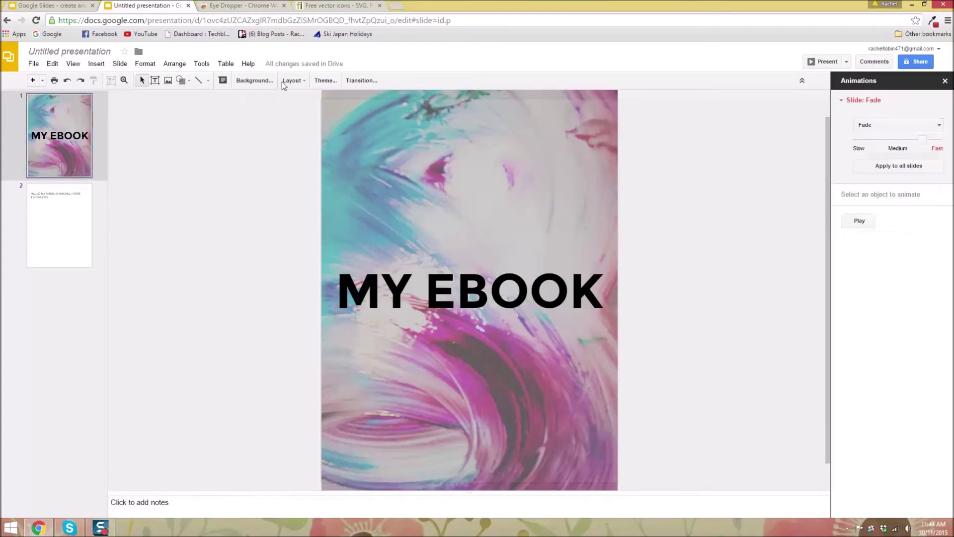
Step: Set the cover slide's transition to No transition
left_click(366, 81)
left_click(866, 128)
left_click(866, 140)
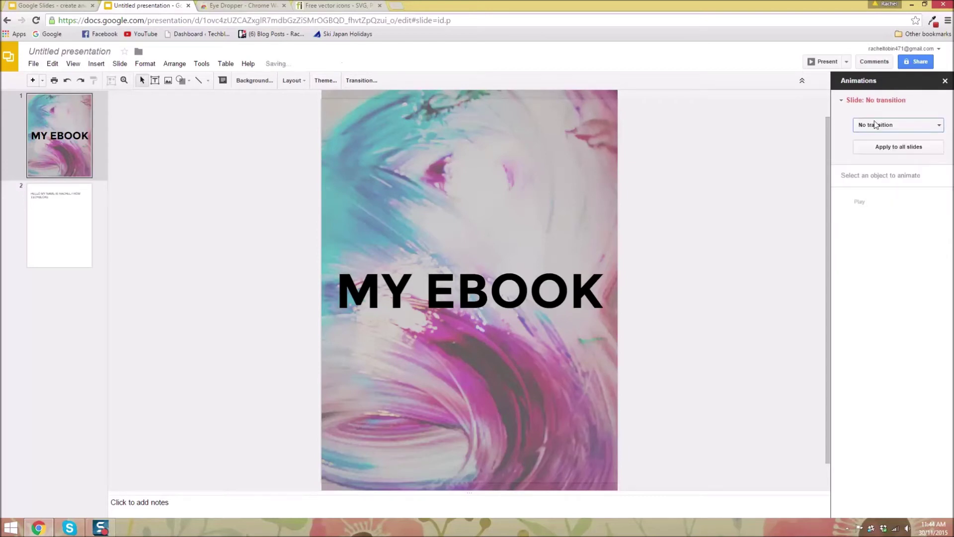
Step: Apply a Fade transition to the cover slide and play its preview
left_click(910, 127)
left_click(897, 158)
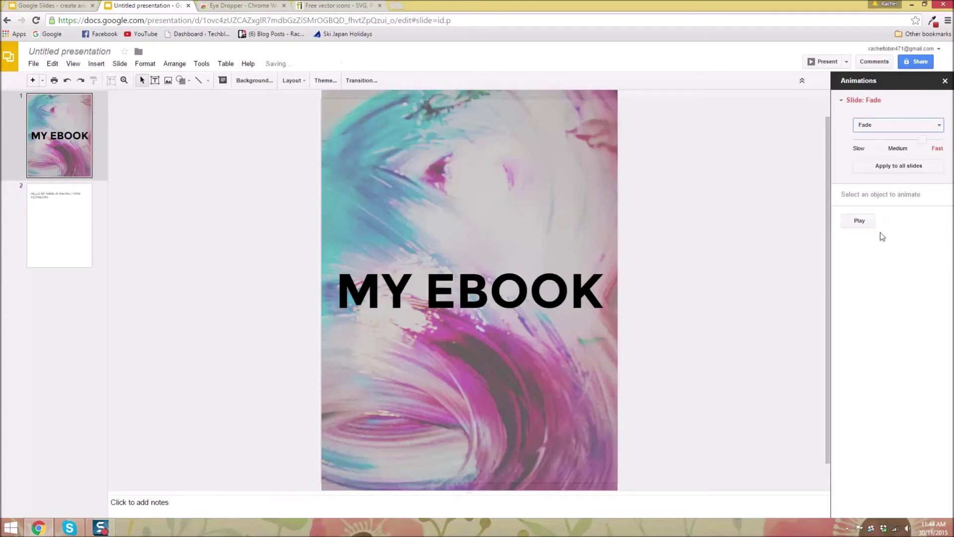
left_click(859, 222)
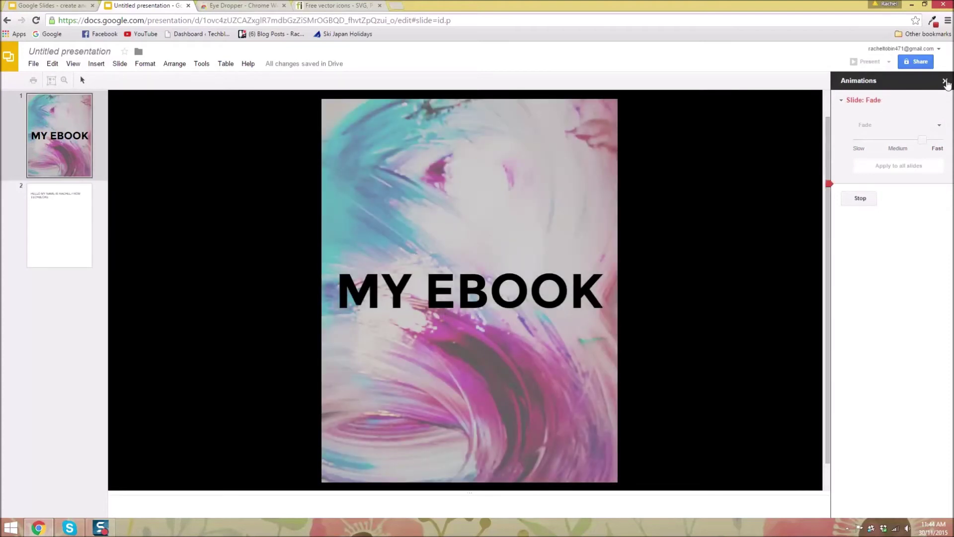
left_click(944, 81)
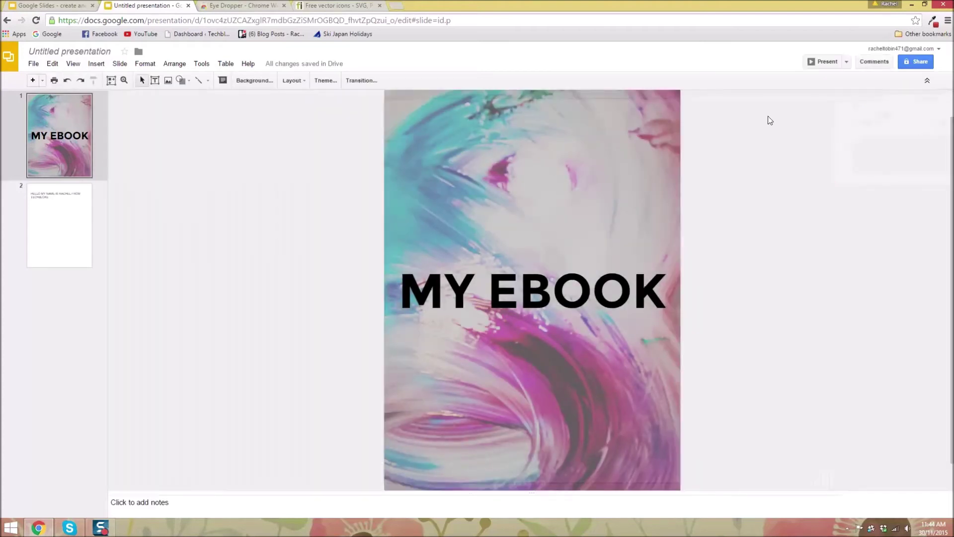
Step: Apply a Fade transition to slide 2 and preview it
left_click(63, 209)
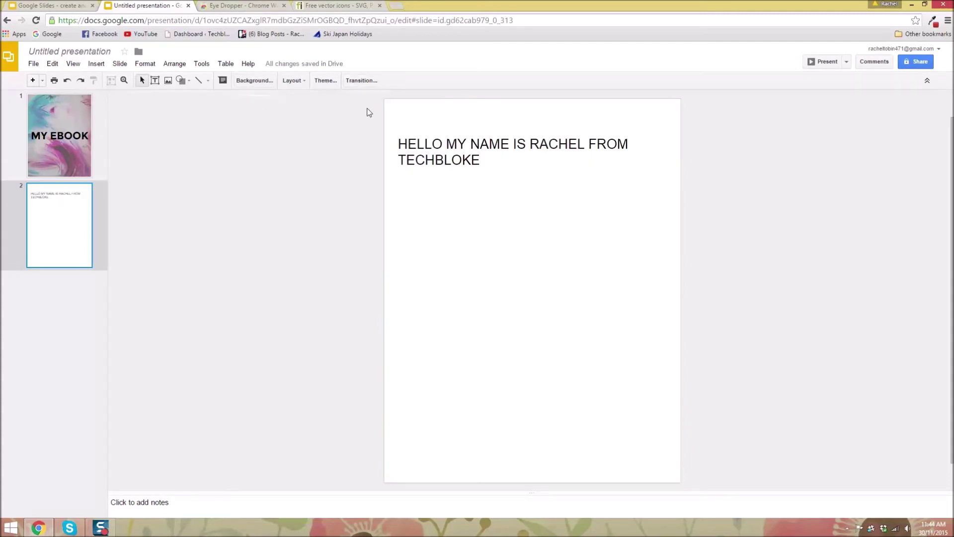
left_click(365, 81)
left_click(881, 125)
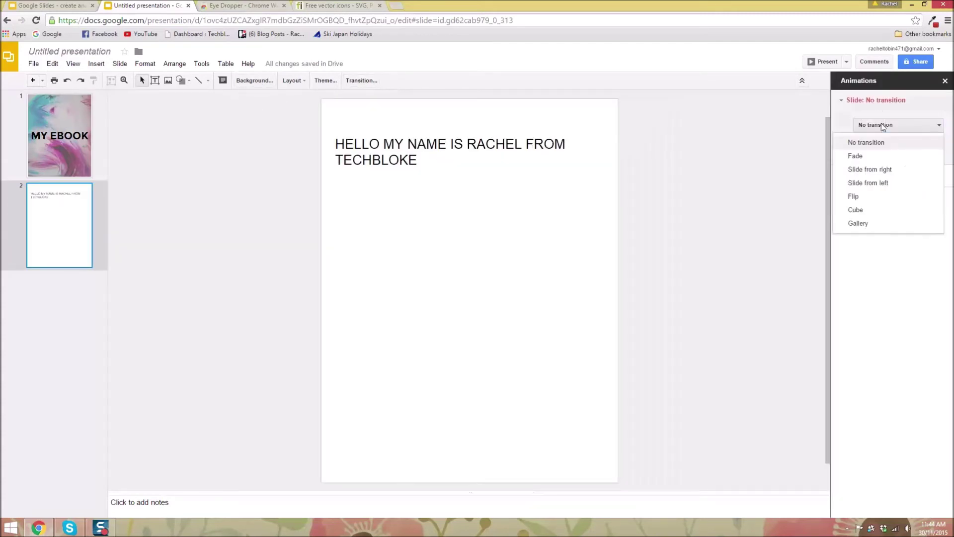
left_click(877, 158)
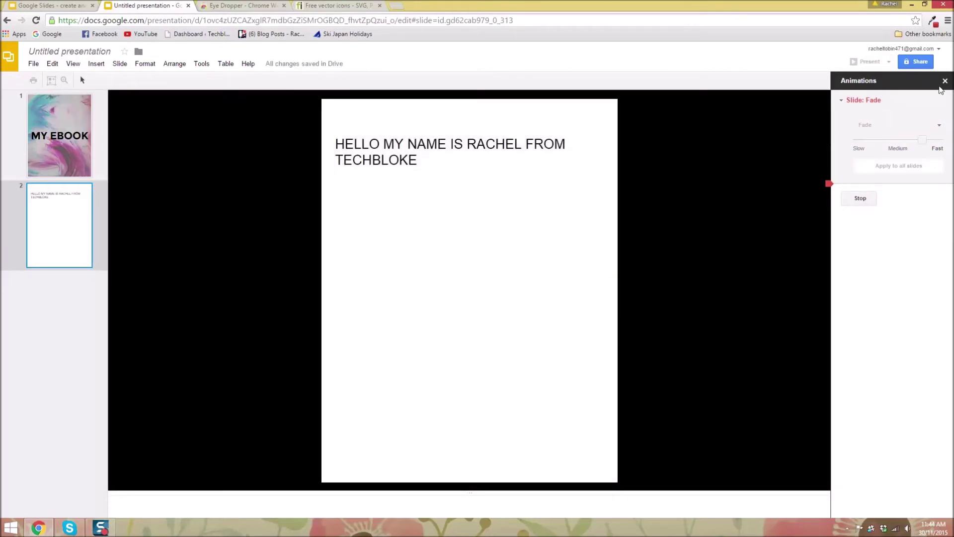
left_click(944, 80)
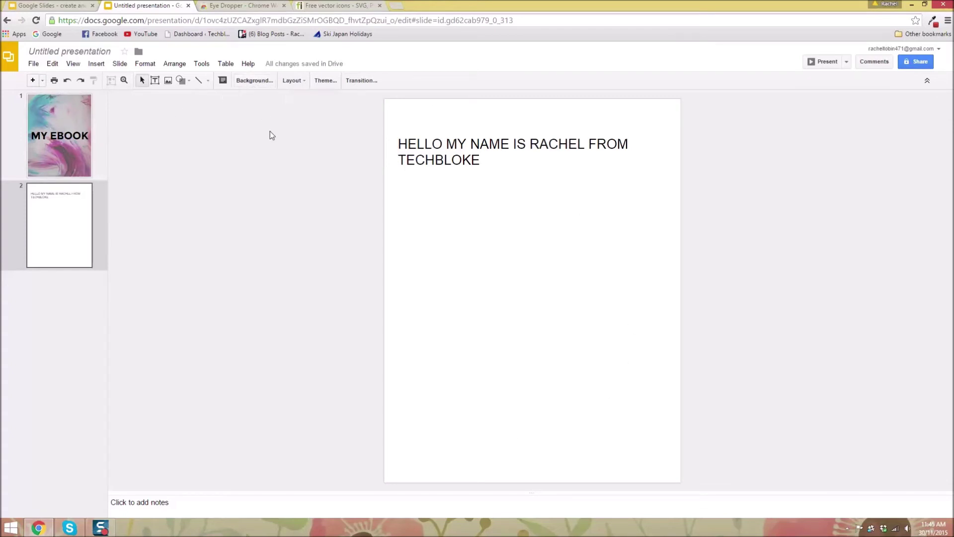
Step: Try a dark cyan and a dark yellow background color on slide 2
left_click(266, 82)
left_click(500, 260)
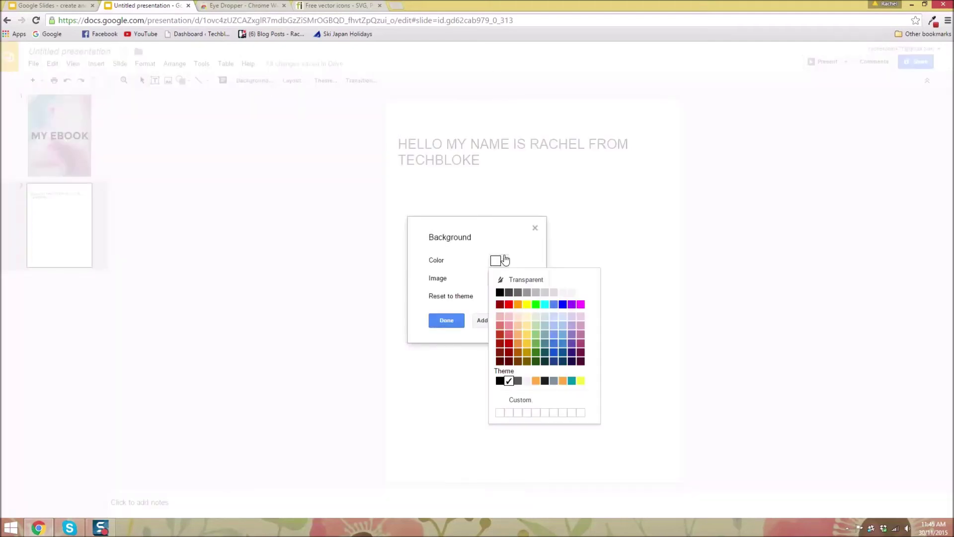
left_click(544, 343)
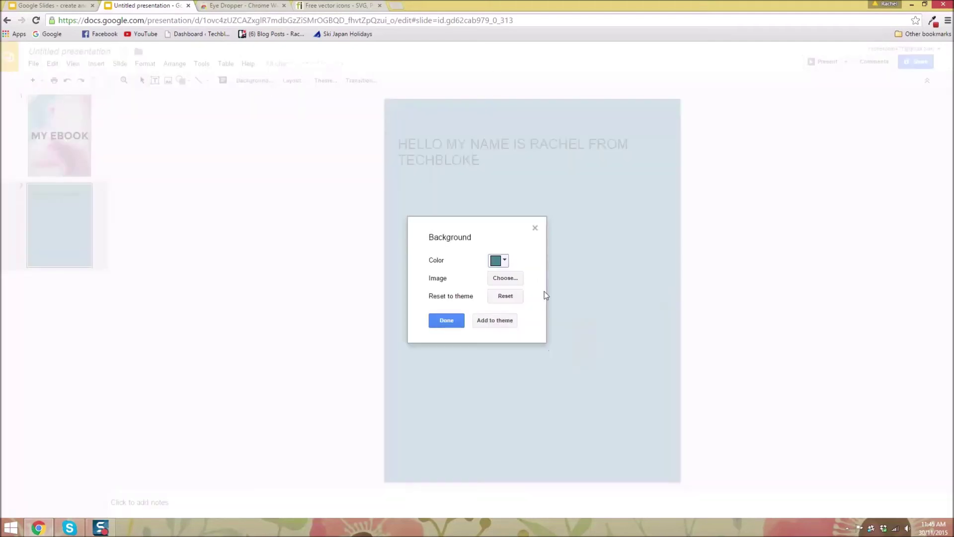
left_click(500, 261)
left_click(526, 352)
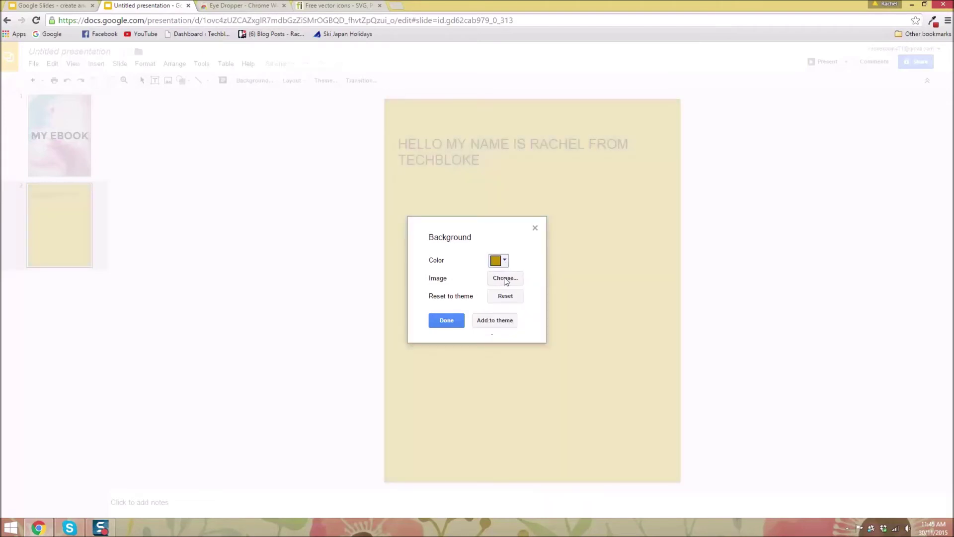
Step: View the background image upload options without choosing one, and reset slide 2's background to the theme
left_click(505, 278)
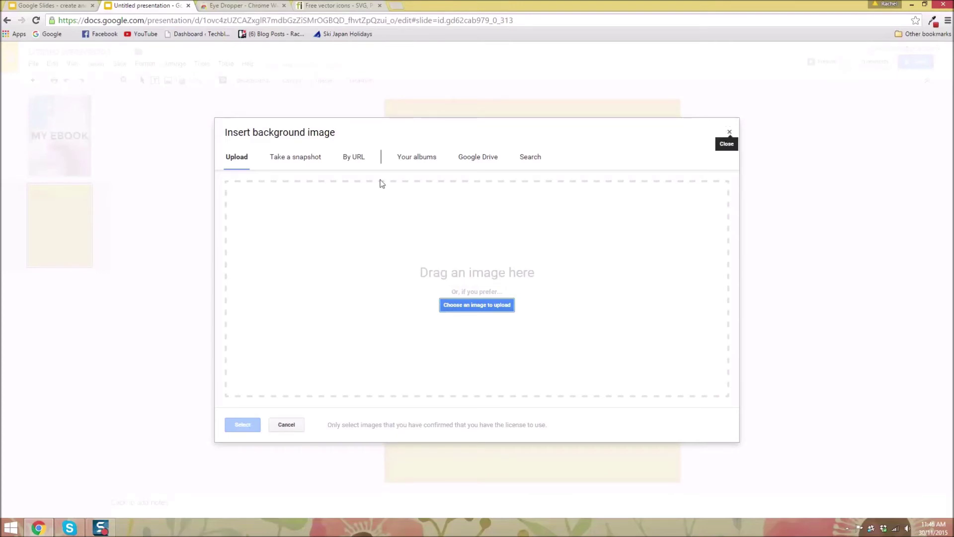
left_click(728, 132)
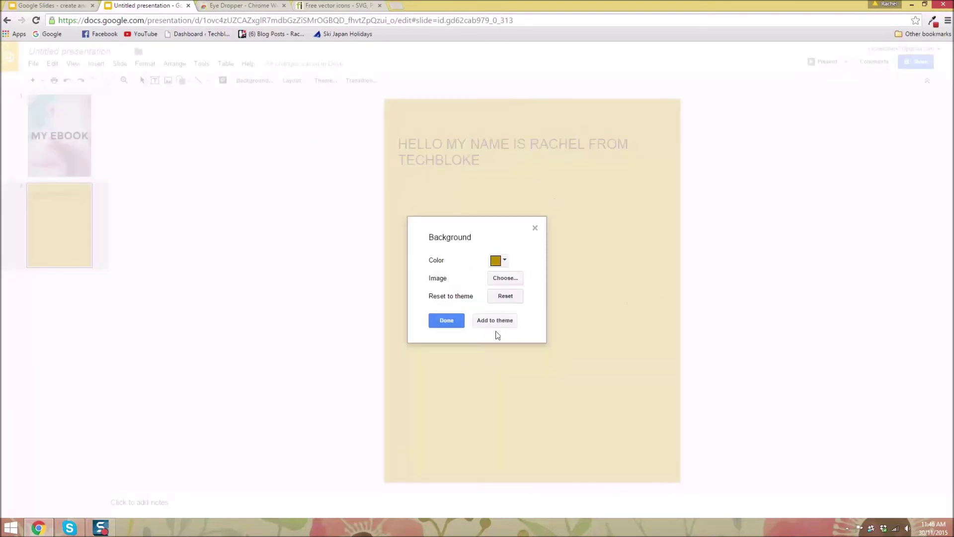
left_click(499, 301)
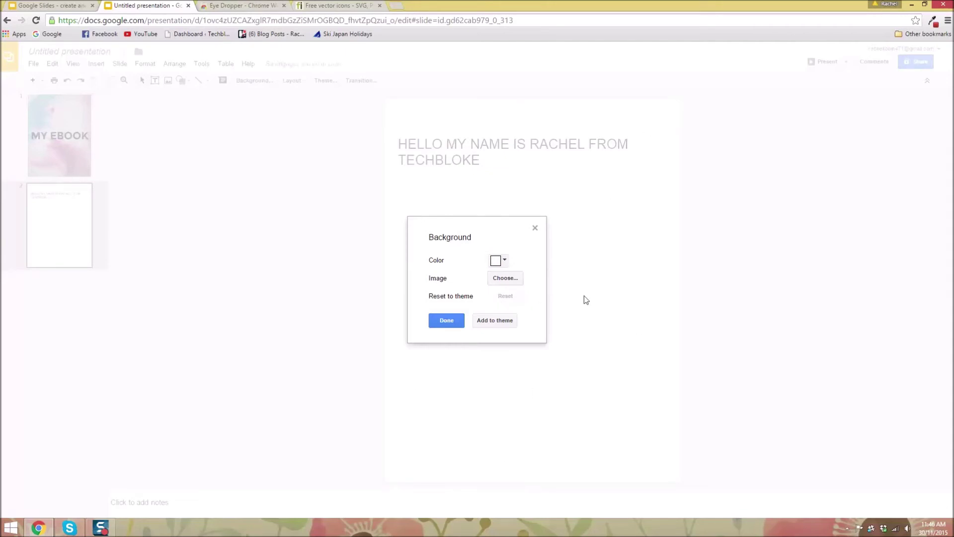
Step: Set slide 2's background color to light blue
left_click(503, 260)
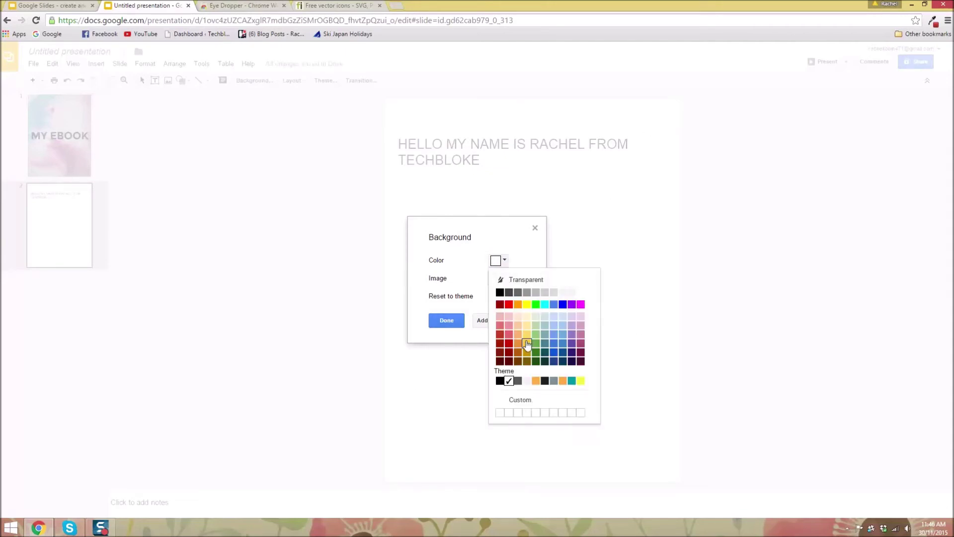
left_click(562, 335)
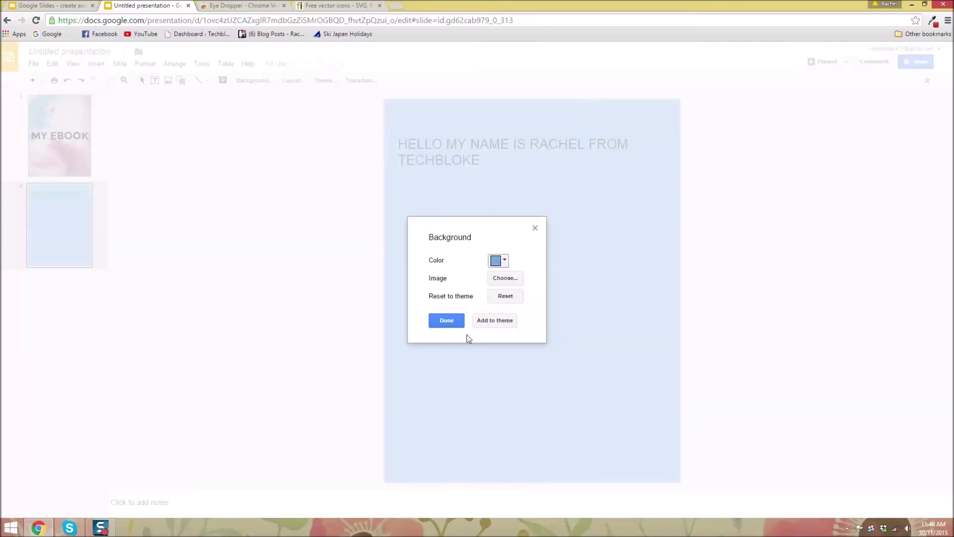
left_click(447, 320)
left_click(591, 142)
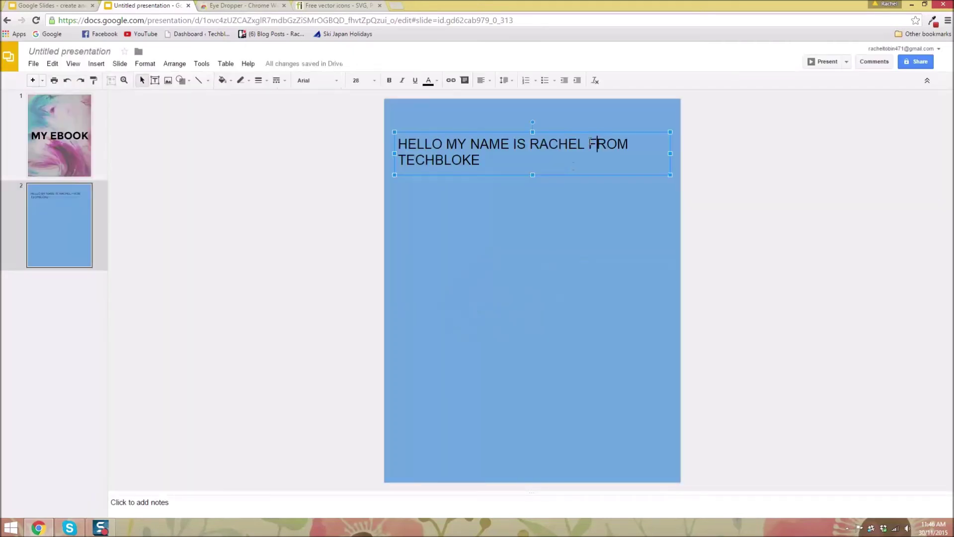
left_click(582, 232)
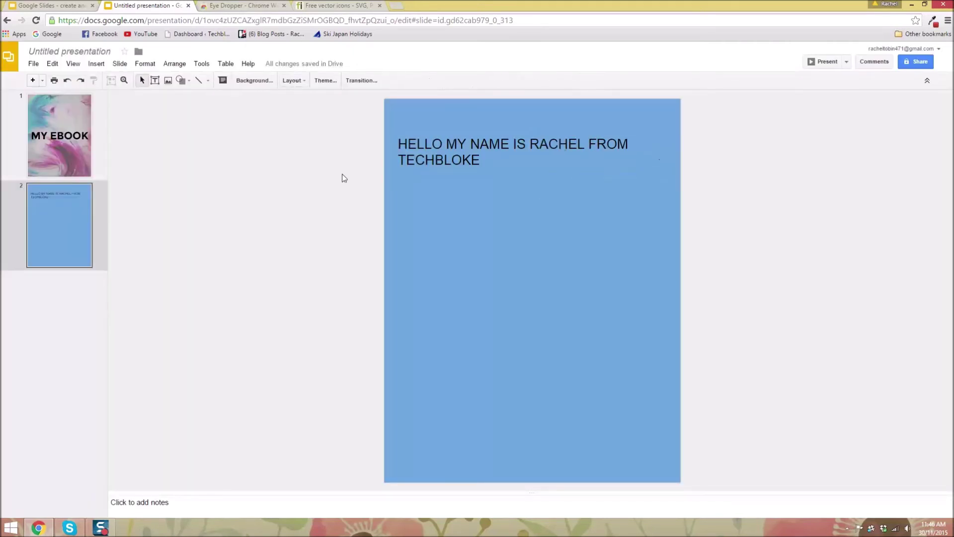
Step: Add the speaker note "This need to have a picture" to slide 2, and switch to the cover and back
left_click(208, 504)
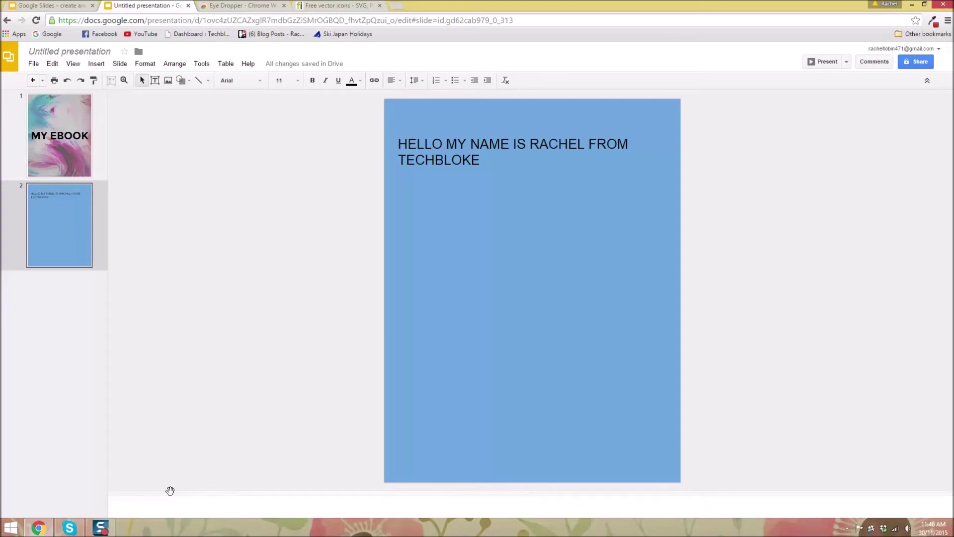
type("tHI")
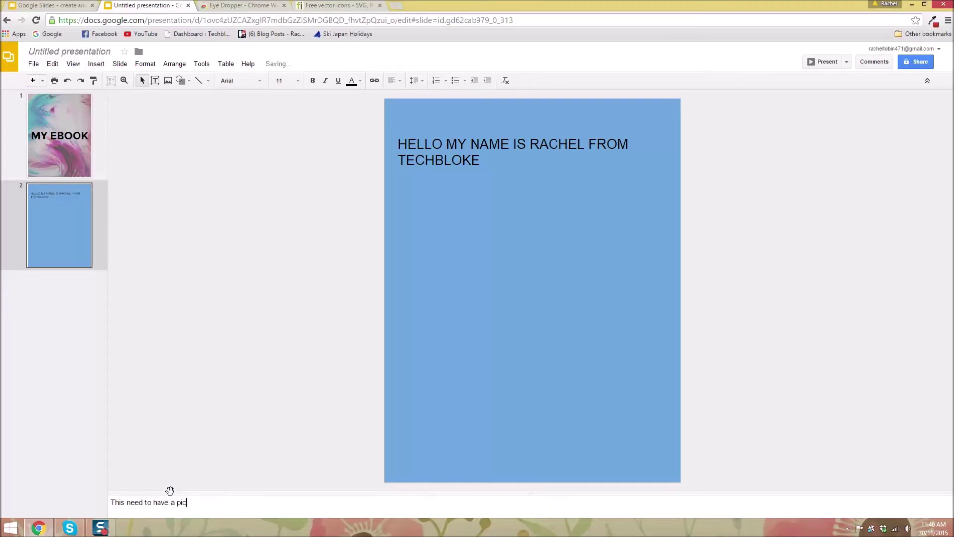
left_click(43, 134)
left_click(84, 214)
left_click(208, 503)
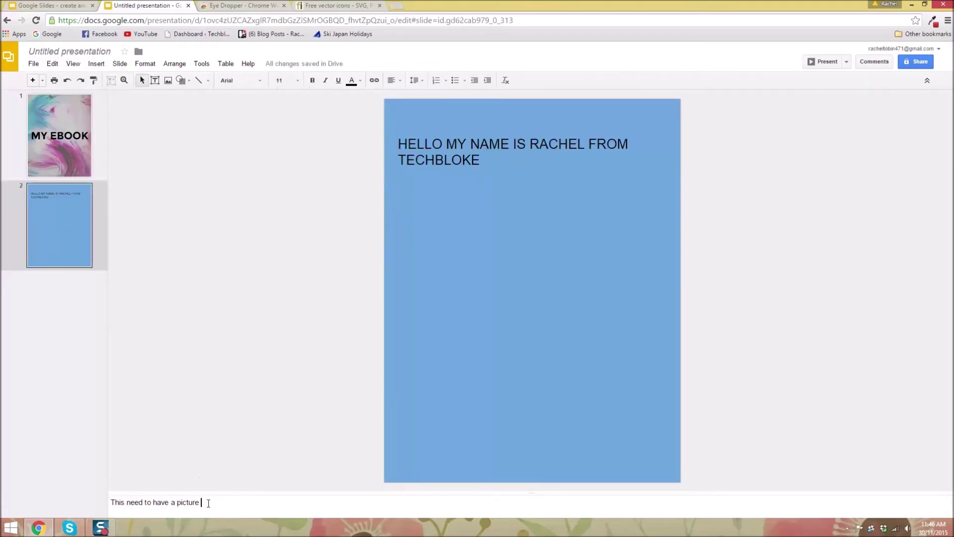
left_click_drag(208, 503, 92, 510)
left_click(245, 482)
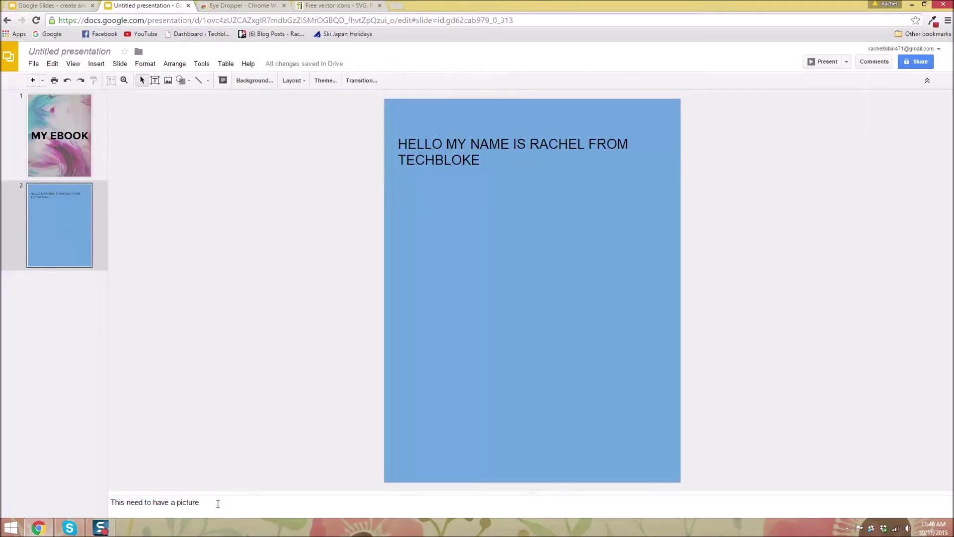
left_click_drag(217, 502, 84, 502)
left_click(272, 486)
left_click(201, 502)
left_click_drag(202, 503, 99, 500)
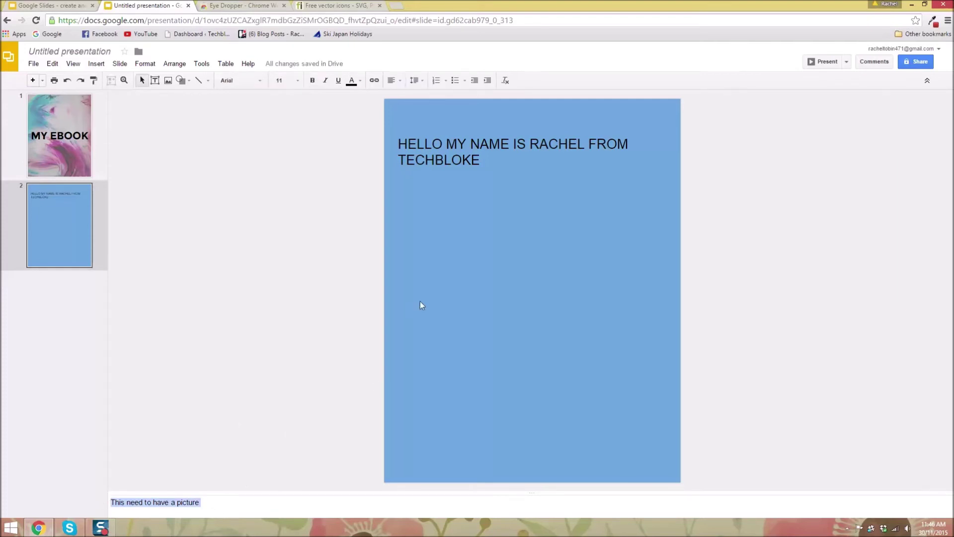
left_click(286, 278)
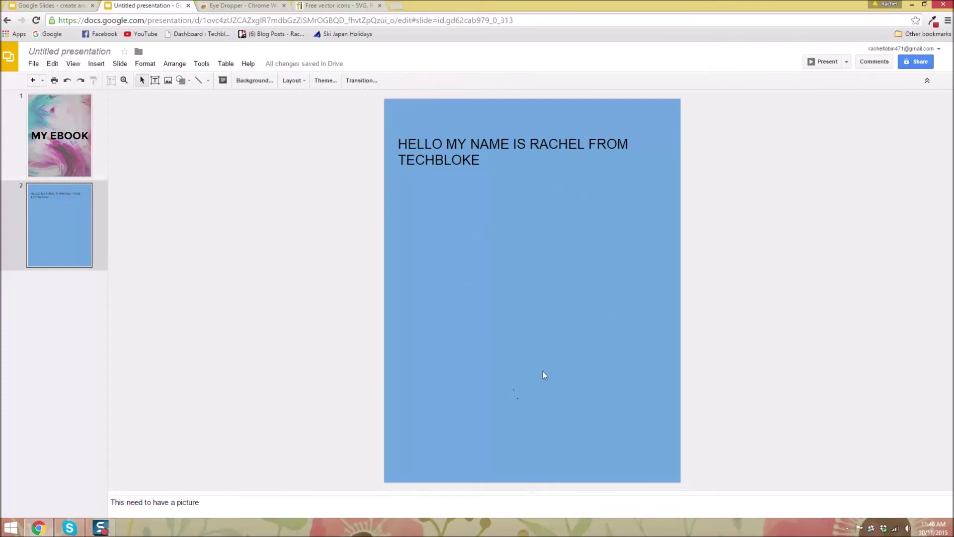
left_click(214, 505)
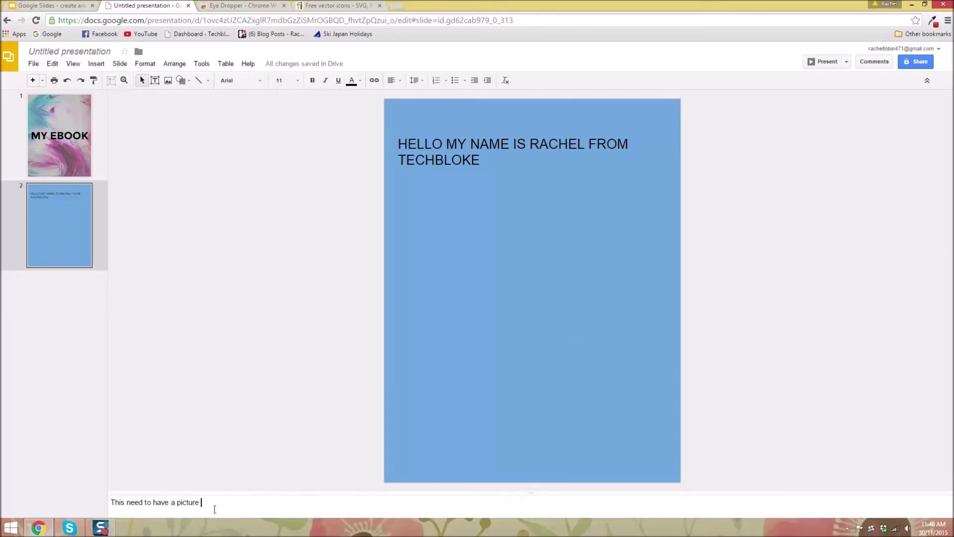
left_click_drag(214, 506, 103, 499)
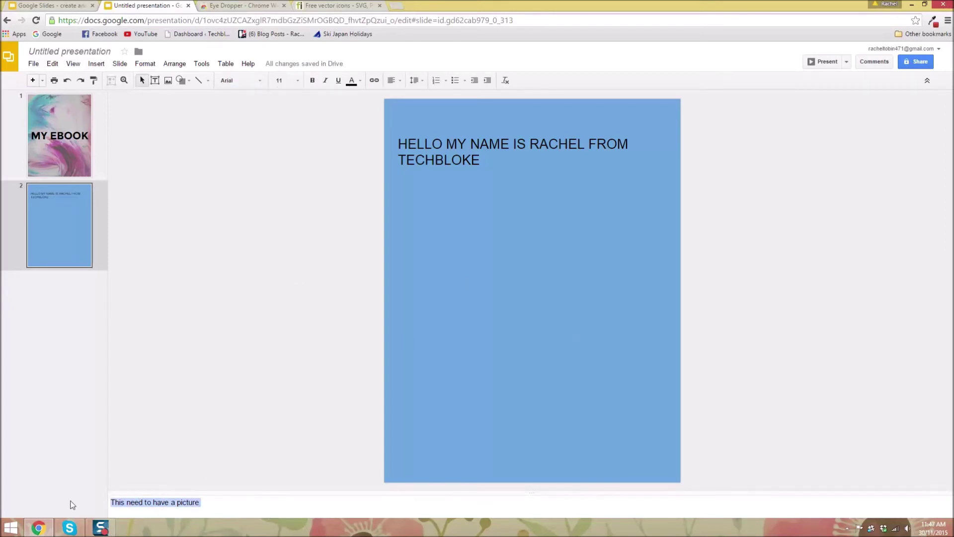
Step: Draw a nearly horizontal arrow across slide 2 just below the heading text
left_click(208, 80)
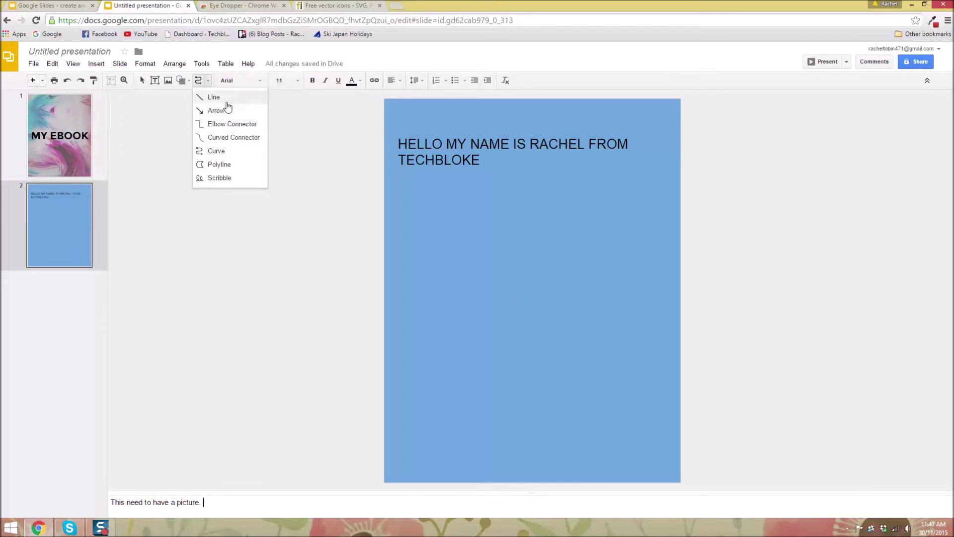
left_click(226, 110)
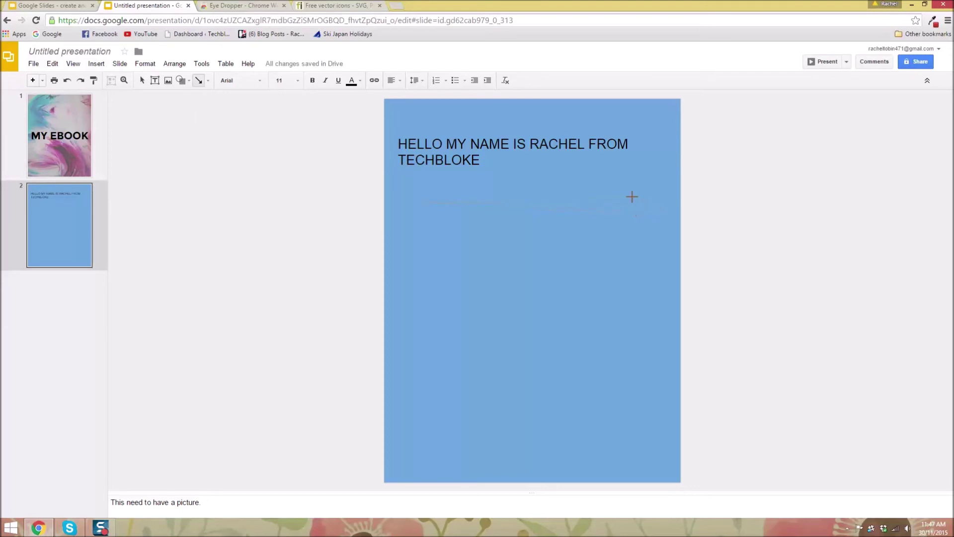
left_click_drag(627, 200, 628, 200)
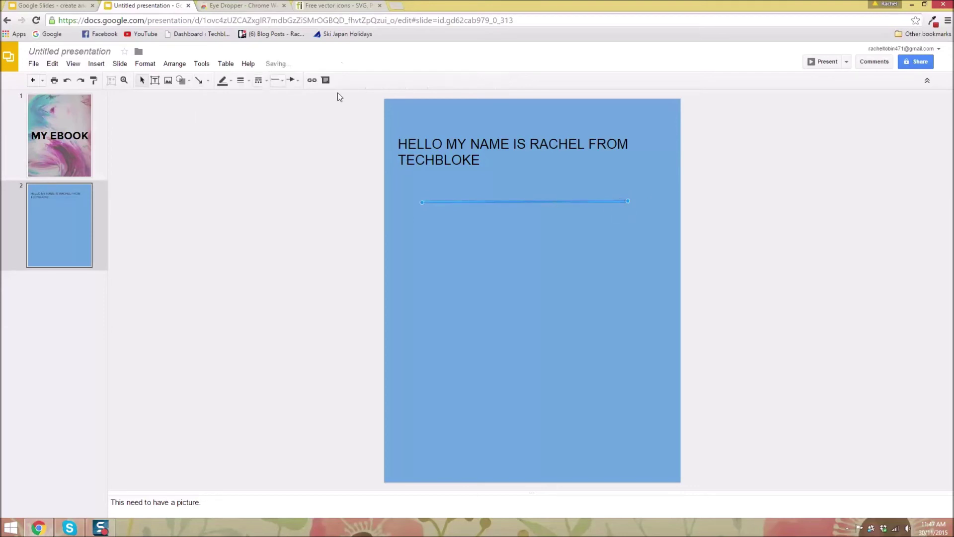
Step: Rotate the arrow clockwise 90° and move it down so it sits below the heading near the page's center line
right_click(472, 202)
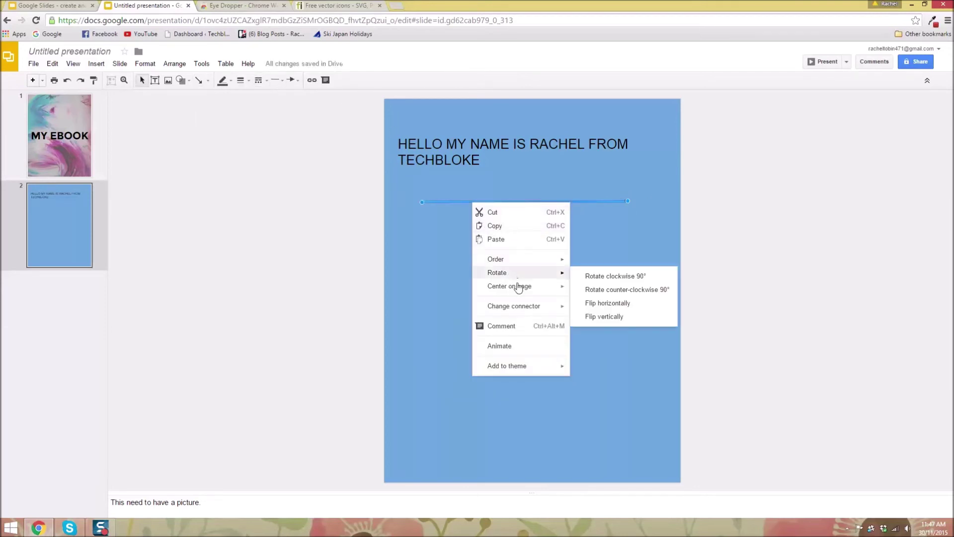
mouse_move(518, 292)
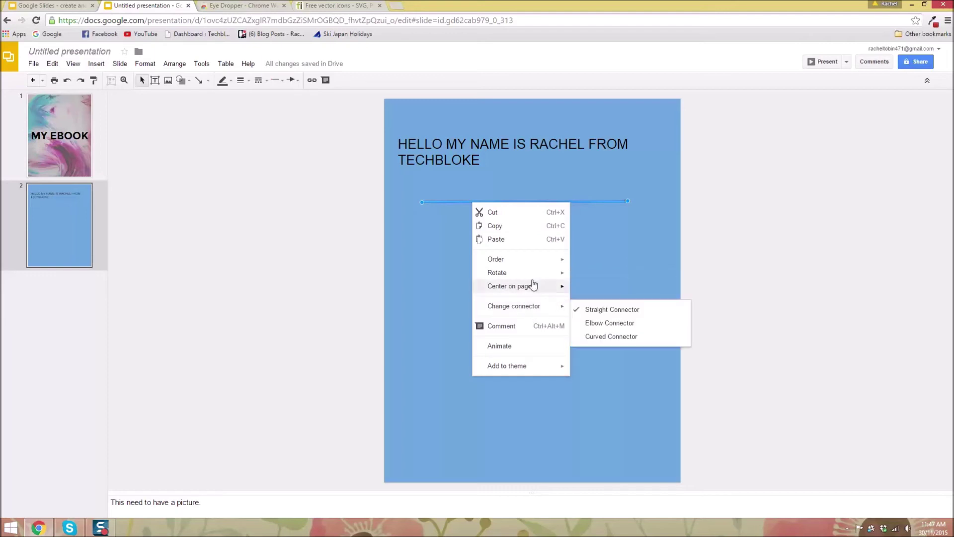
mouse_move(532, 274)
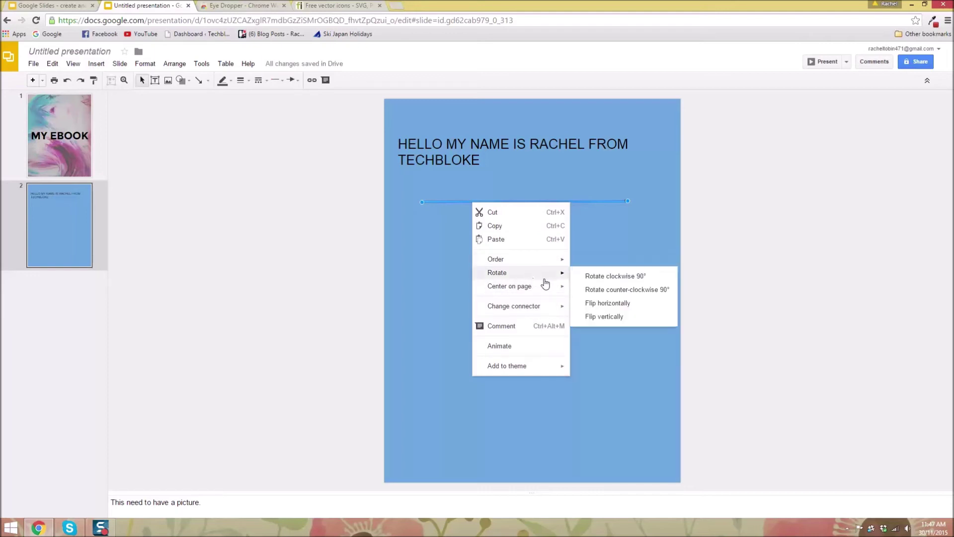
left_click(612, 276)
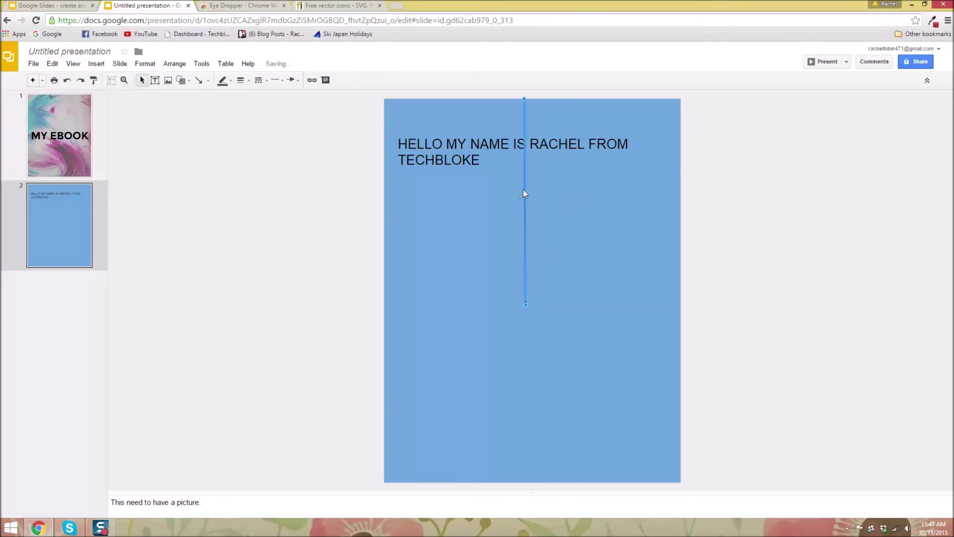
left_click_drag(524, 194, 538, 277)
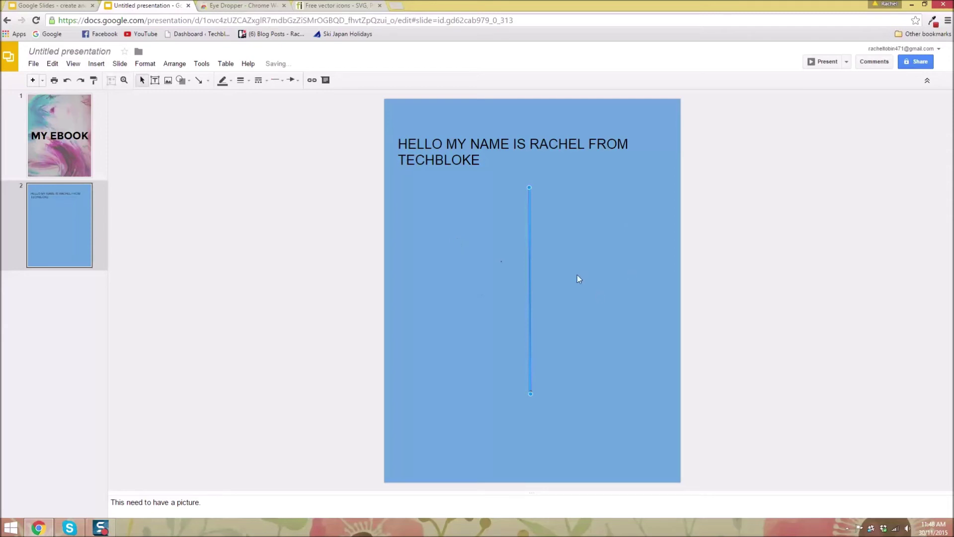
Step: Change the vertical arrow's end to the plain arrowhead style listed directly above the filled triangle, and deselect the arrow
left_click(293, 80)
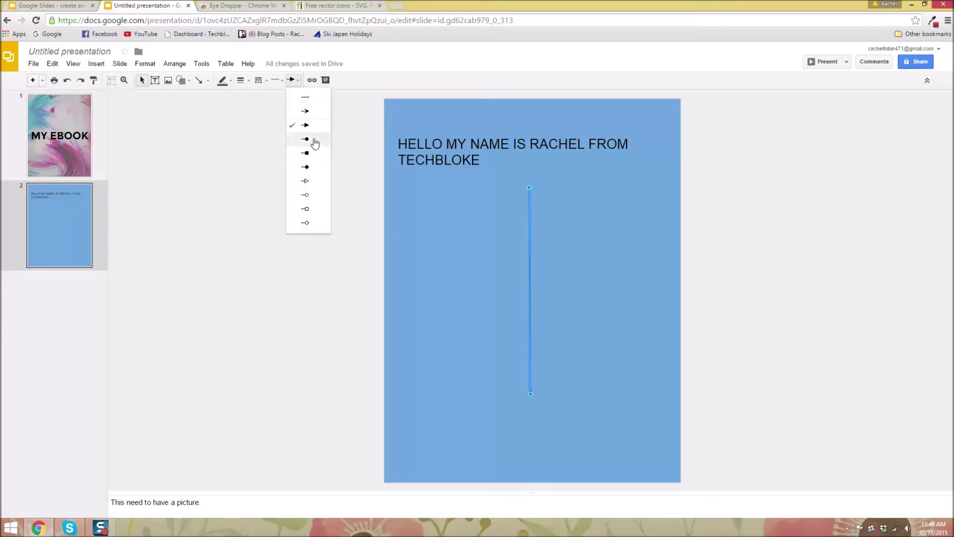
left_click(321, 114)
left_click(710, 278)
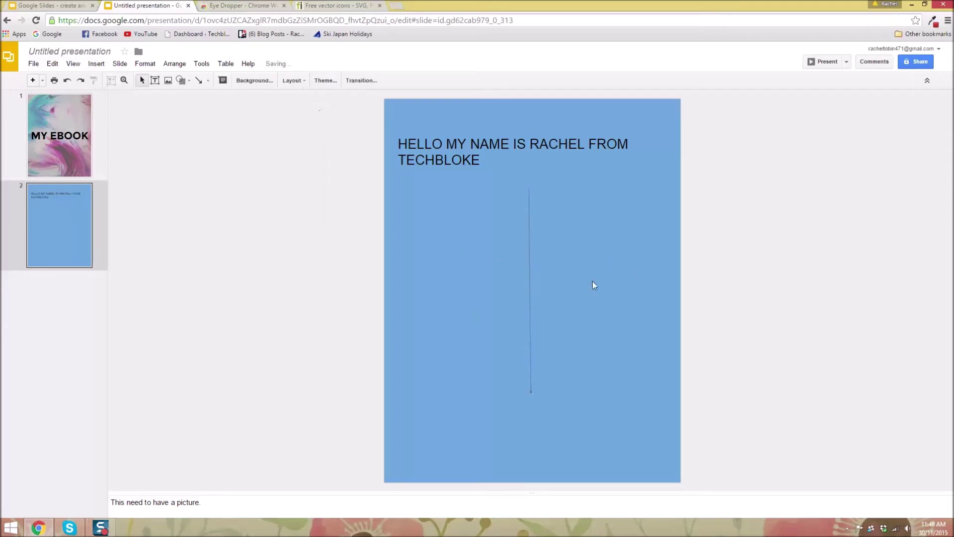
Step: Change the end of the vertical arrow on slide 2 to a filled square, checking it up close
left_click(529, 383)
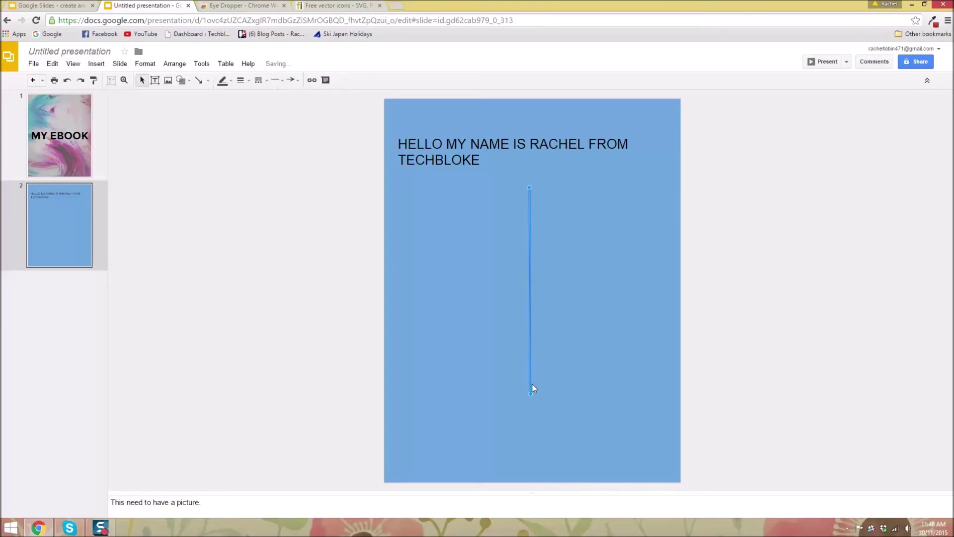
left_click(126, 83)
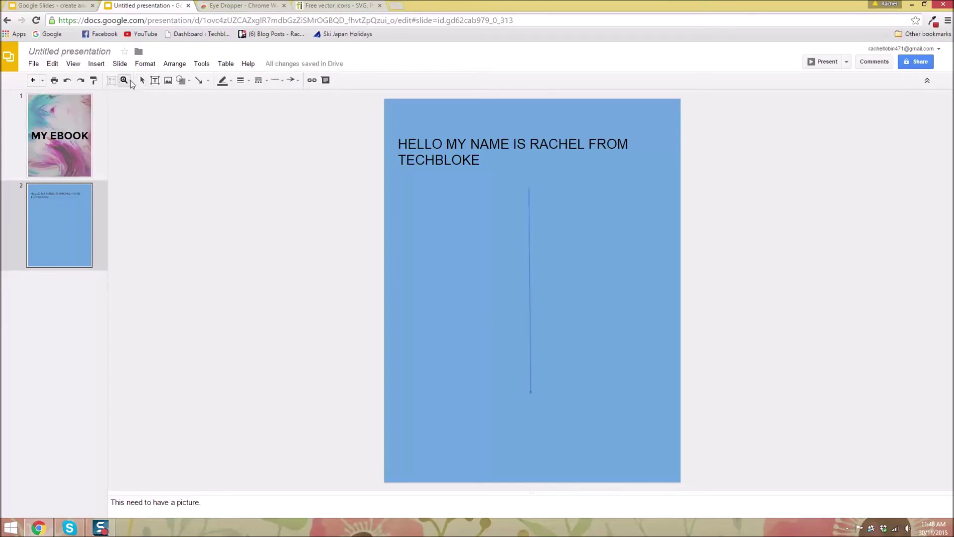
left_click(545, 391)
left_click(521, 399)
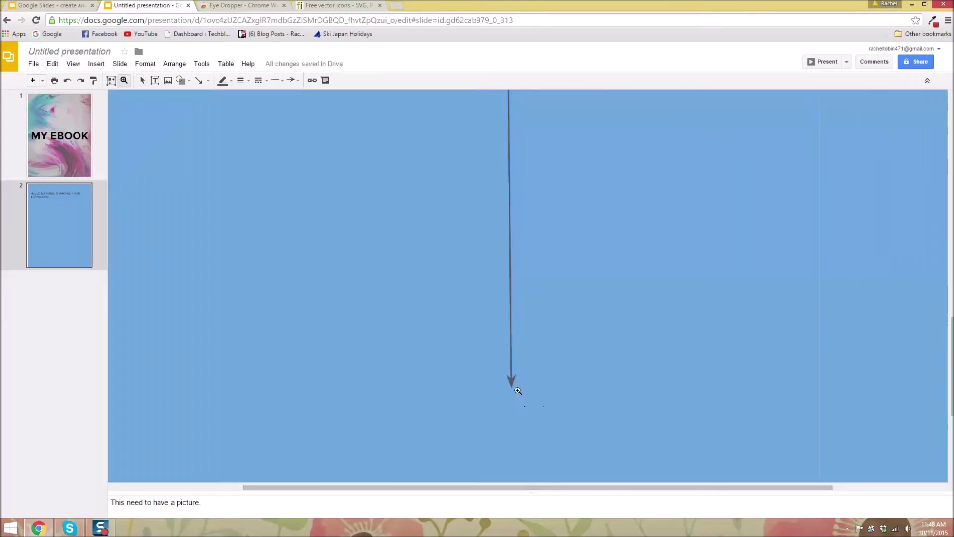
left_click(291, 81)
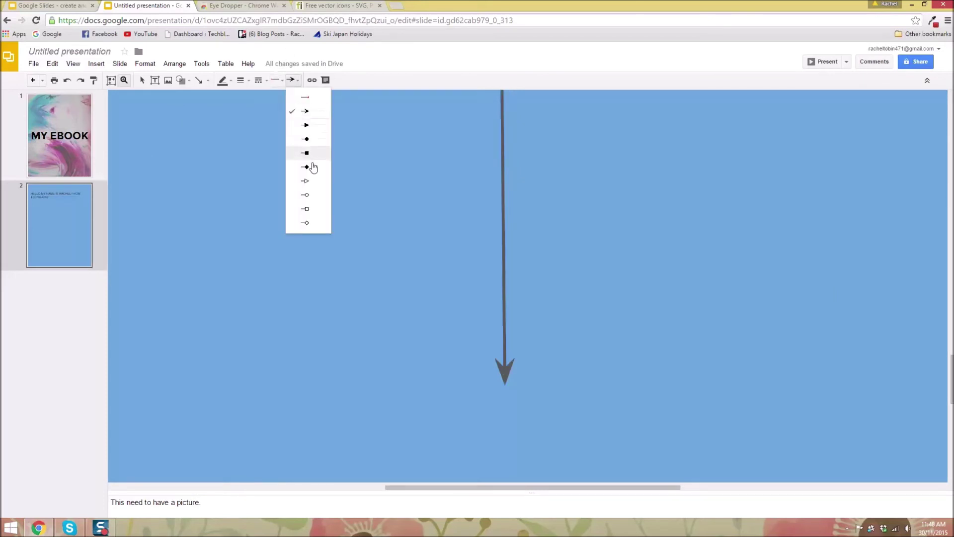
left_click(314, 152)
left_click(290, 84)
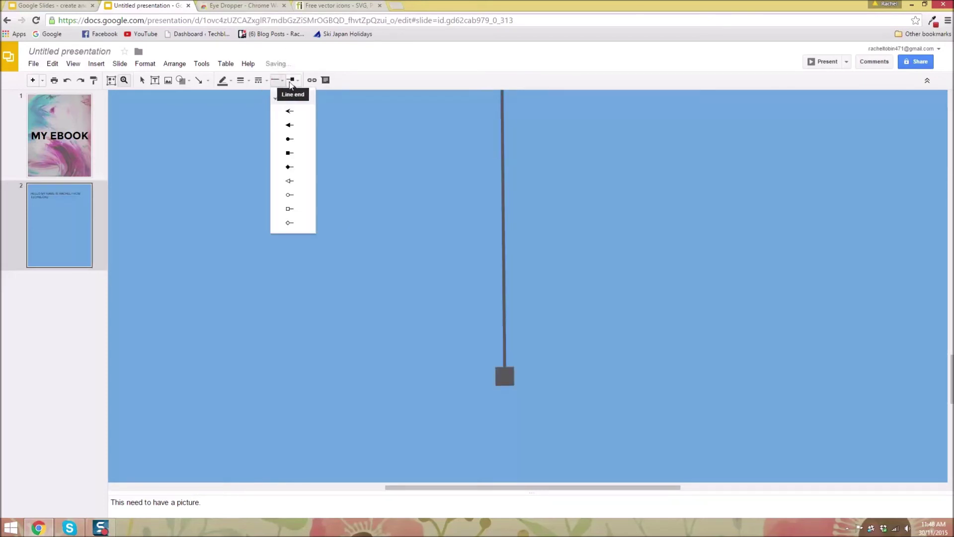
left_click(291, 83)
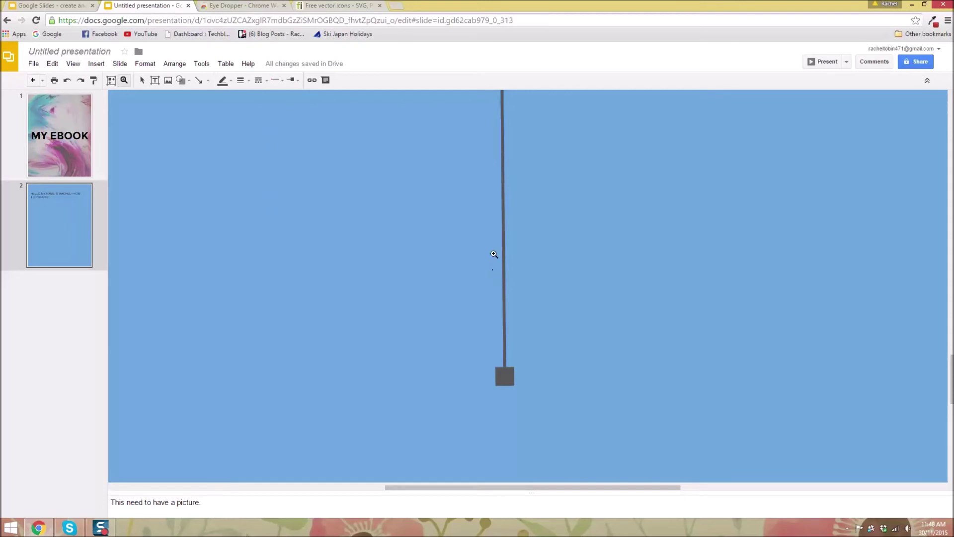
left_click(478, 247, "shift")
left_click(555, 287)
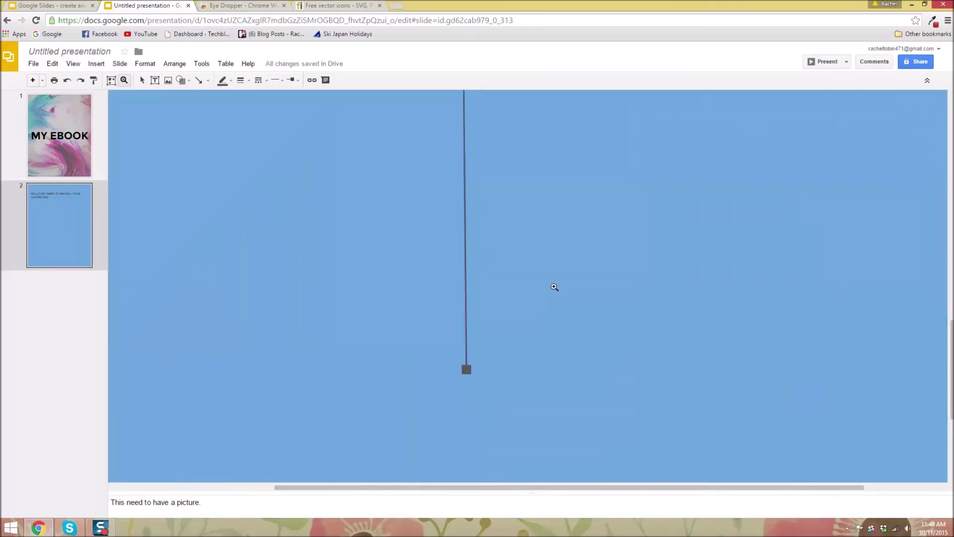
left_click(554, 287, "shift")
left_click(555, 287, "shift")
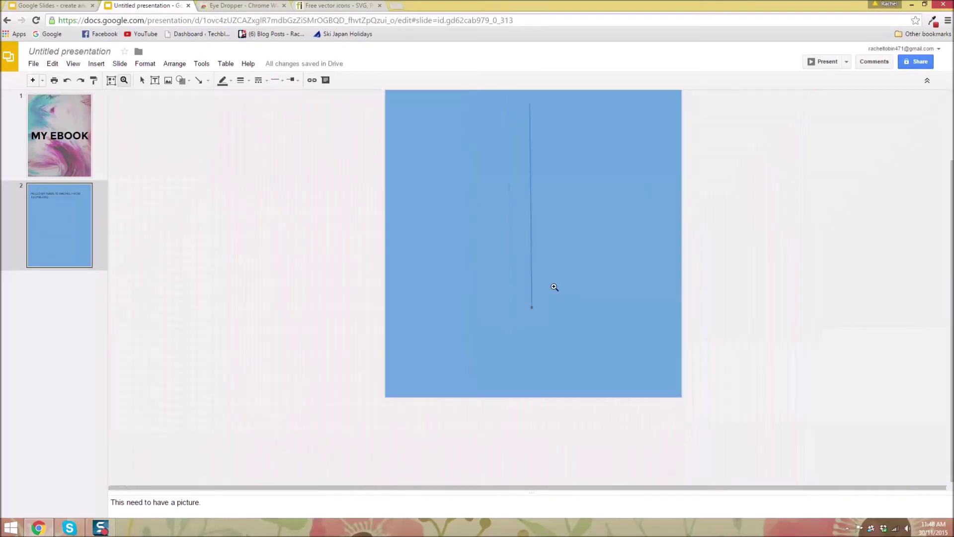
left_click(621, 272, "shift")
left_click(628, 277)
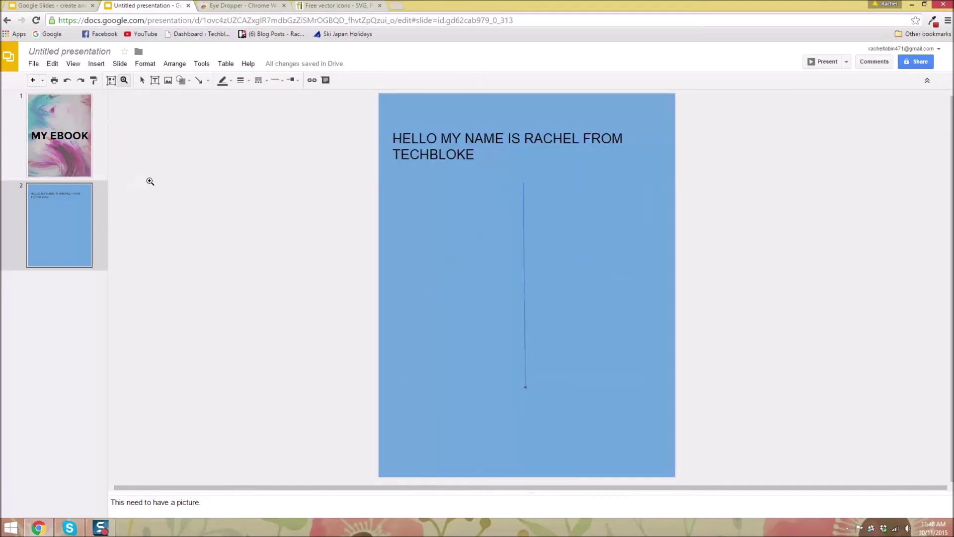
left_click(115, 83)
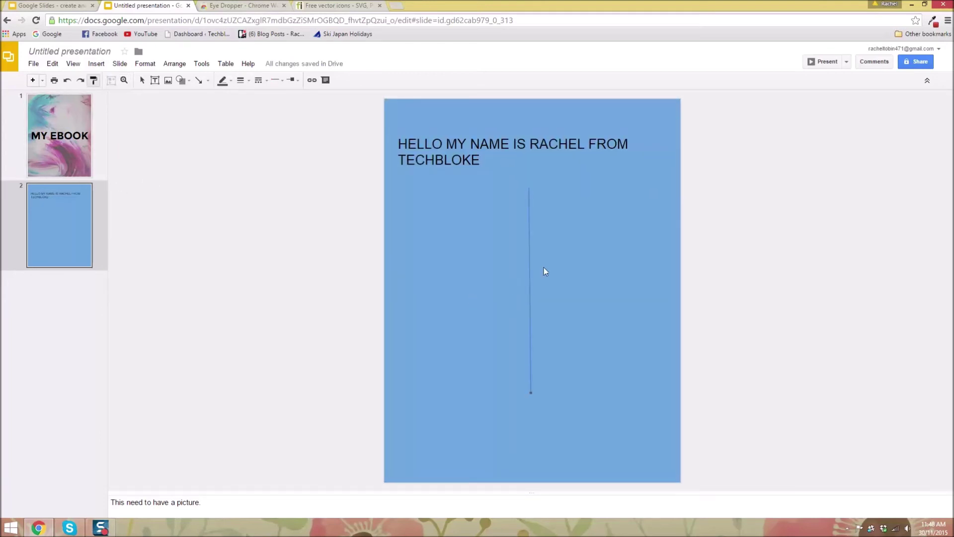
Step: Undo the arrow's line-end, move and rotation changes, and set the horizontal arrow's line weight to 16px
left_click(68, 81)
left_click(68, 82)
left_click(70, 84)
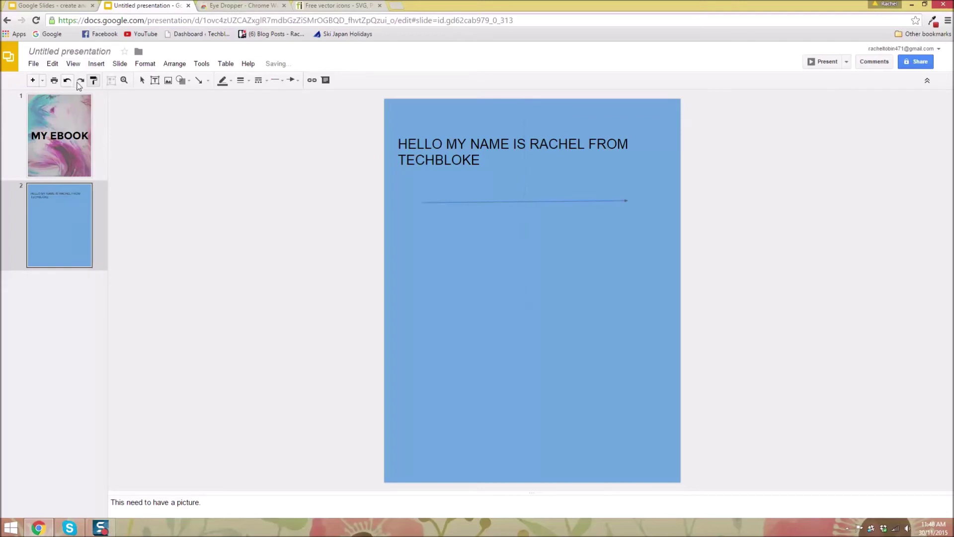
key("ctrl+z")
left_click(84, 83)
left_click(241, 80)
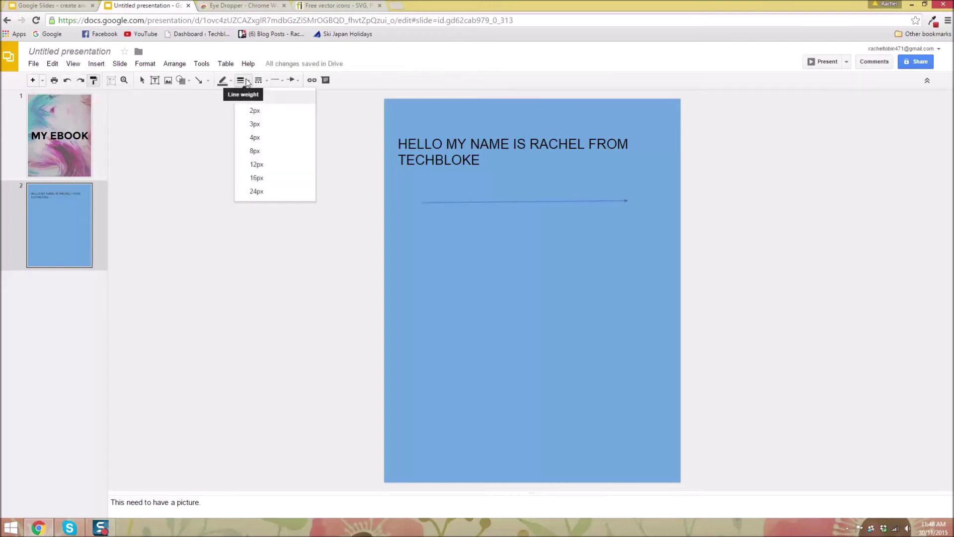
left_click(265, 178)
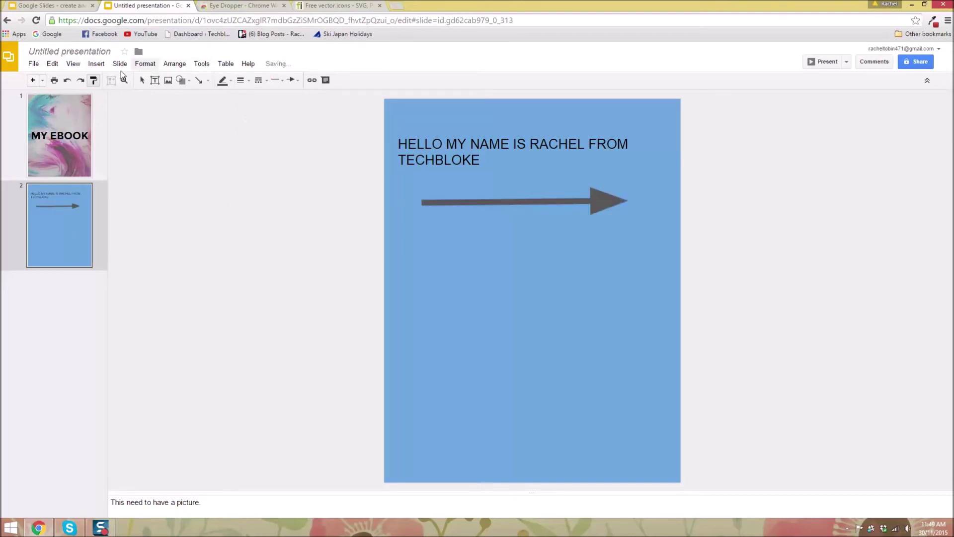
Step: Draw a rectangle about half the page width on slide 2, centered below the arrow
left_click(96, 64)
mouse_move(144, 177)
mouse_move(226, 183)
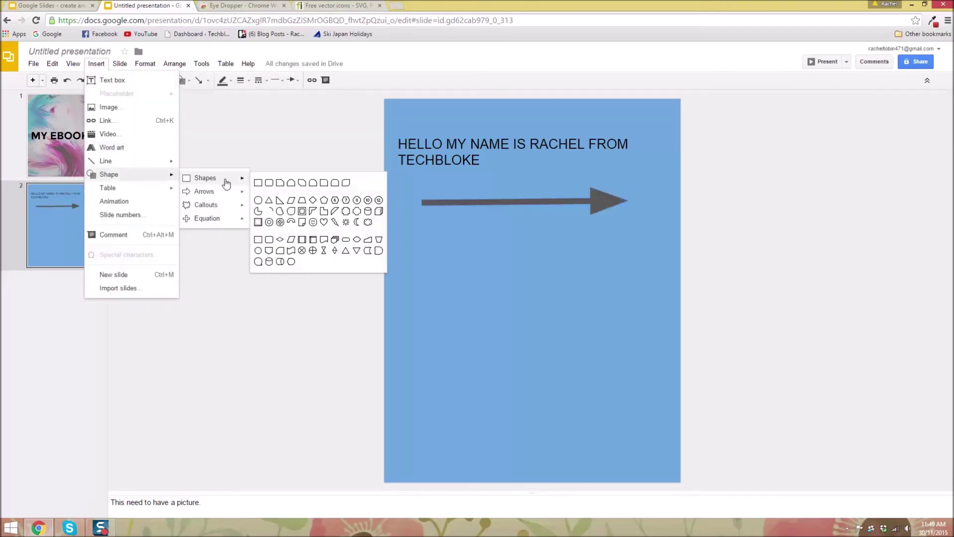
left_click(257, 182)
left_click_drag(461, 236, 620, 360)
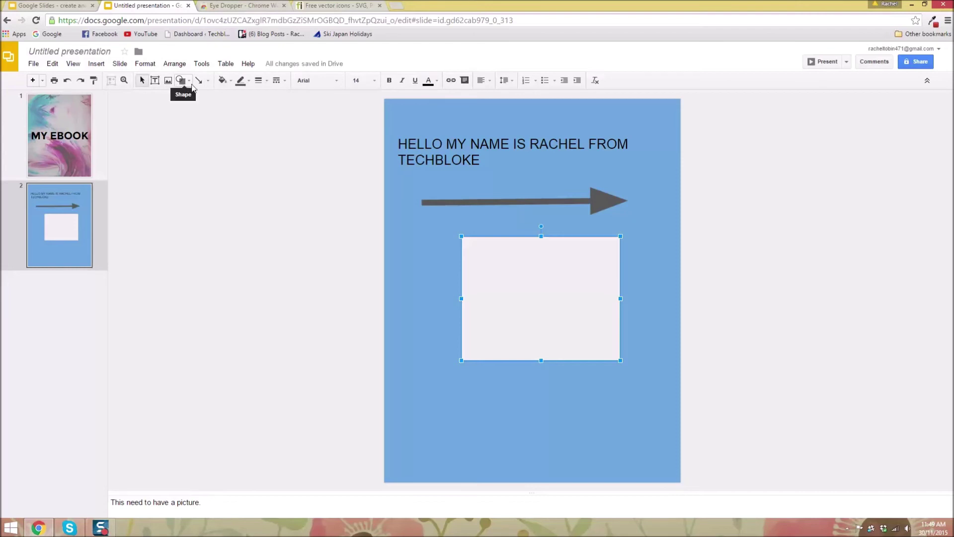
Step: Give the rectangle a short dash-dot border in a pale teal color
left_click(277, 80)
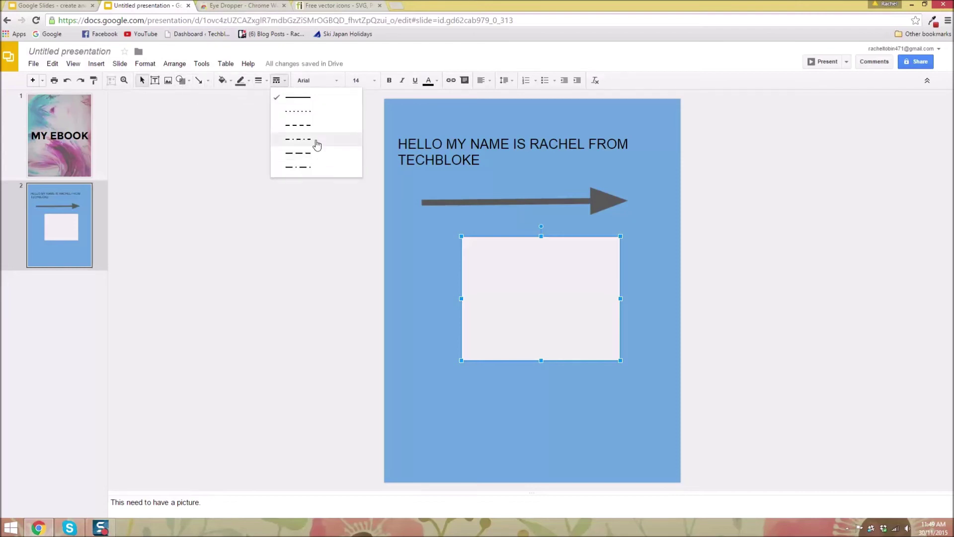
left_click(317, 144)
left_click(247, 82)
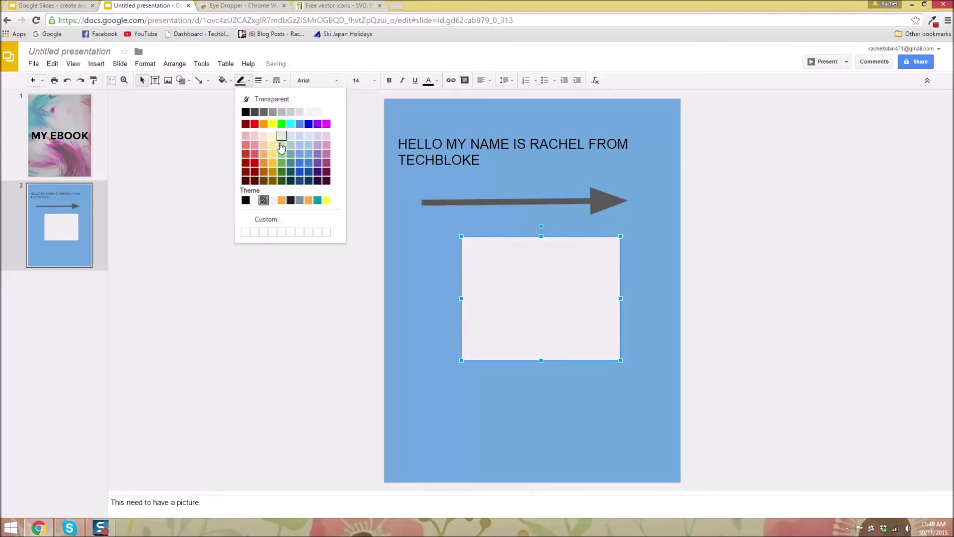
left_click(281, 146)
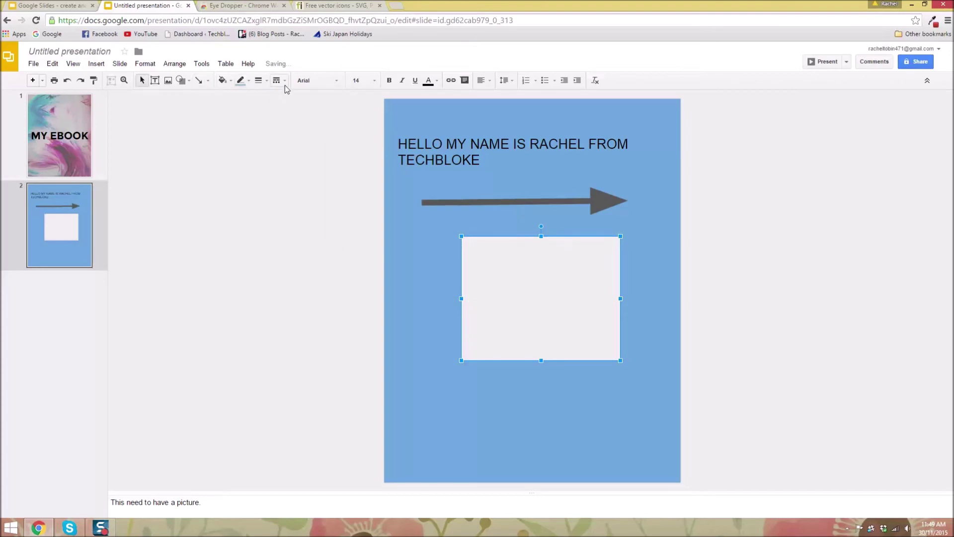
Step: Set the rectangle's border weight to 16px, deselect it, and shift the rectangle and the arrow slightly higher on the slide
left_click(244, 85)
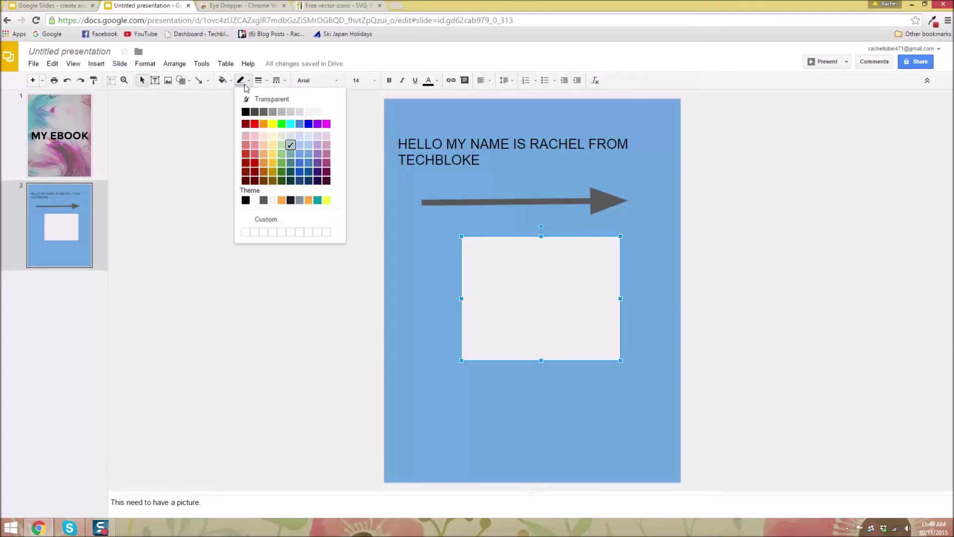
left_click(281, 81)
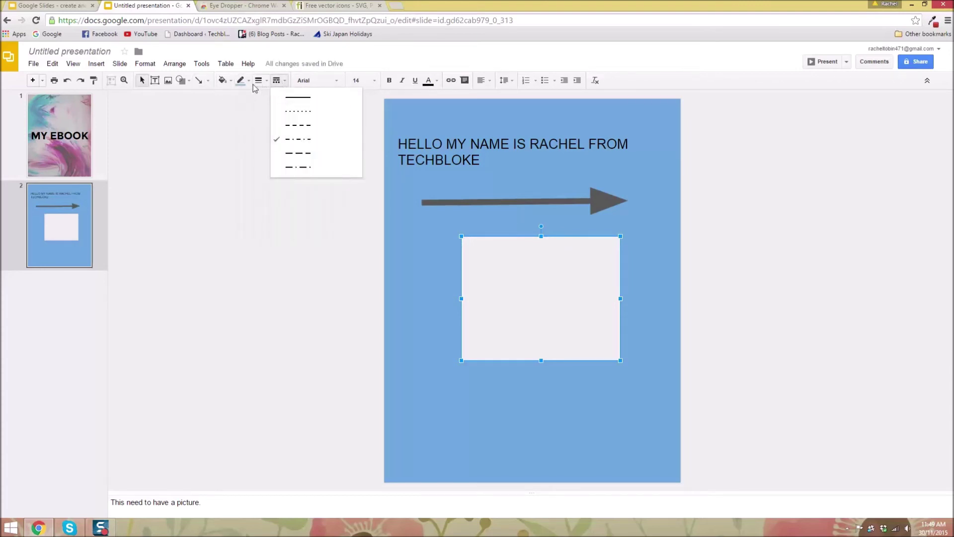
left_click(258, 80)
left_click(294, 177)
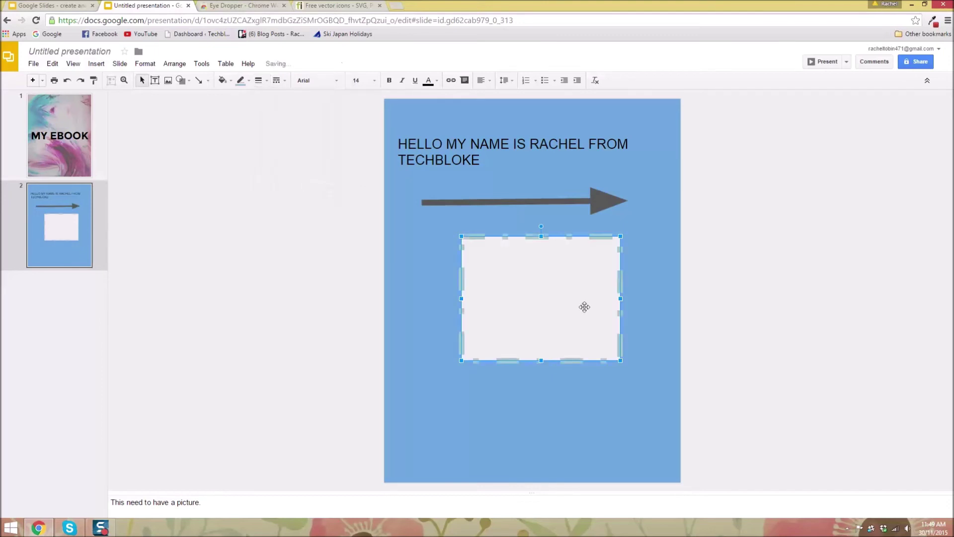
left_click(688, 270)
left_click(560, 292)
left_click(820, 218)
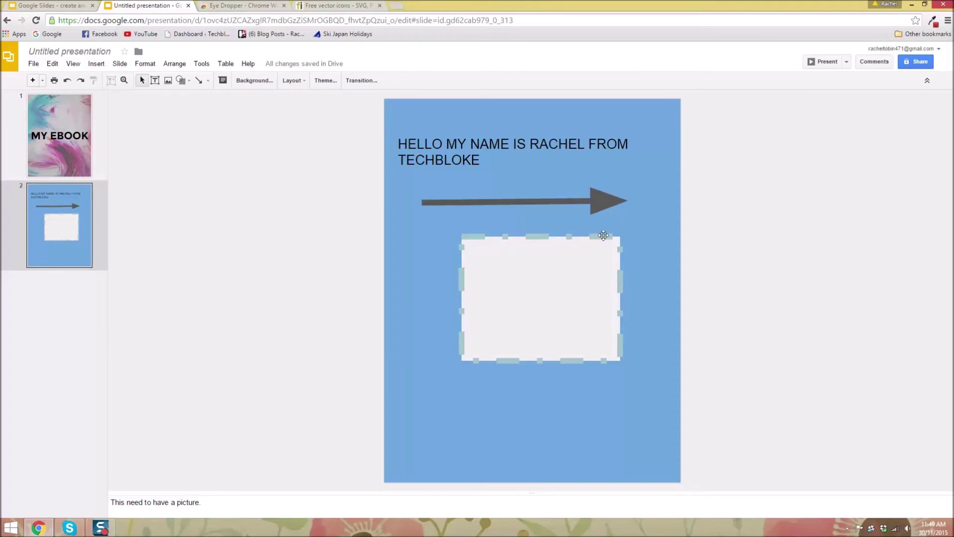
left_click_drag(596, 233, 581, 226)
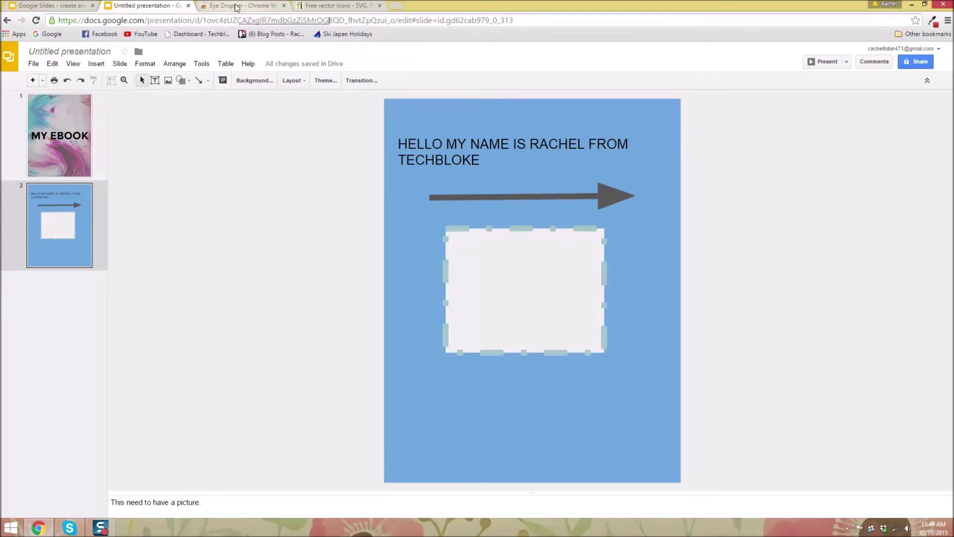
Step: Switch to the Eye Dropper extension's page in the Chrome Web Store and highlight the extension's name
left_click(236, 6)
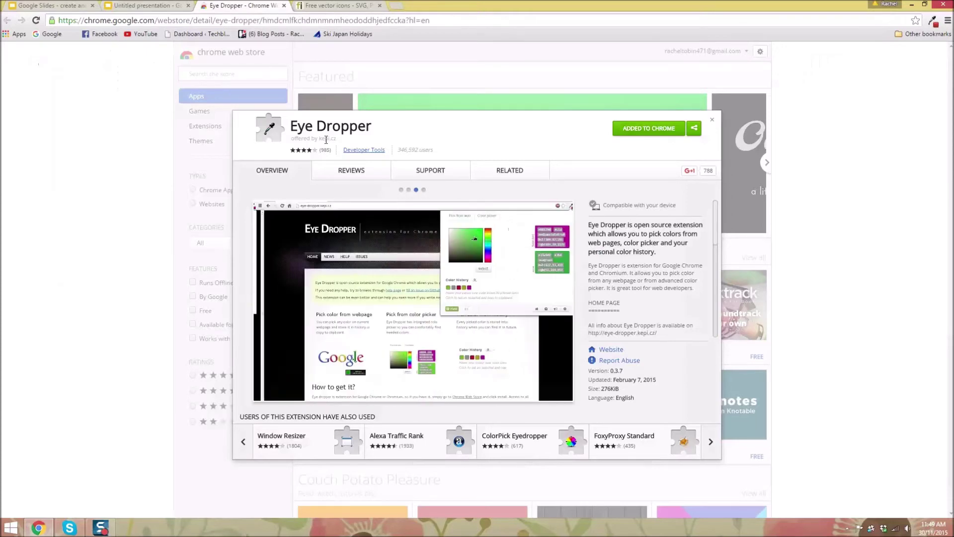
left_click_drag(372, 128, 263, 128)
left_click(385, 128)
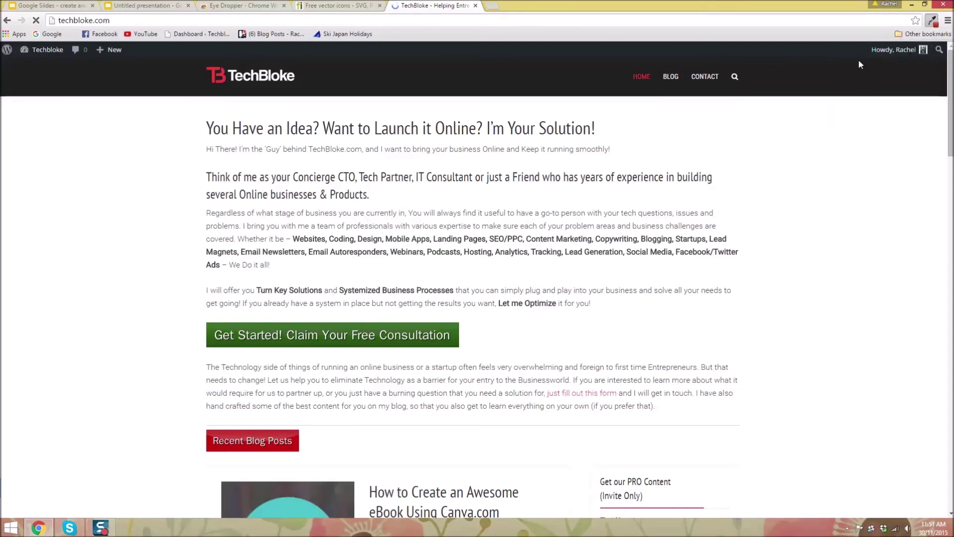
Step: On techbloke.com, pick the dark color of the page header with the Eye Dropper extension
left_click(932, 20)
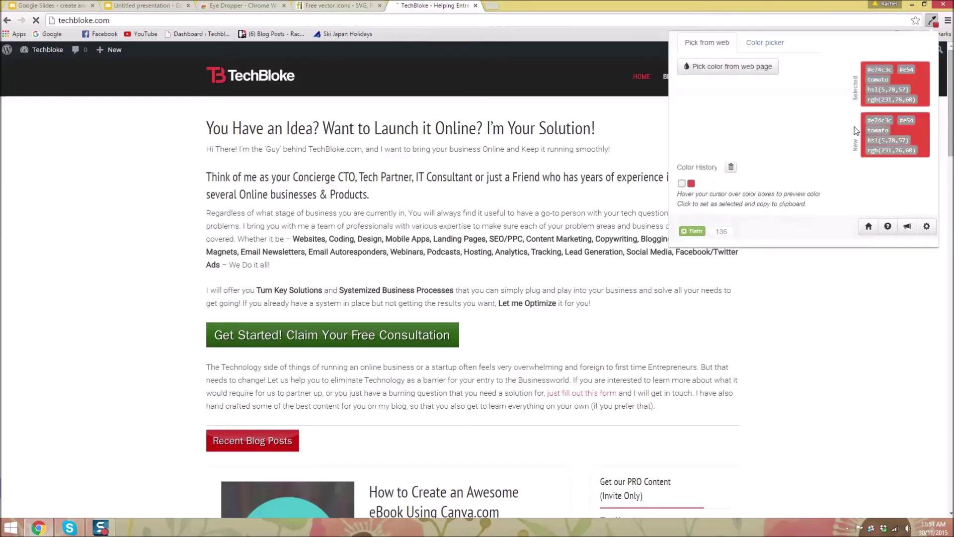
left_click(765, 66)
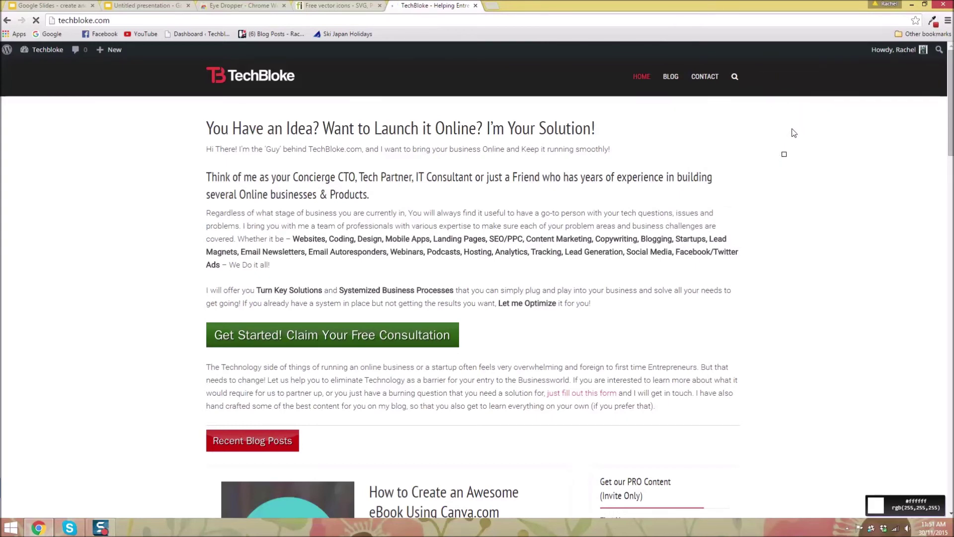
left_click(810, 62)
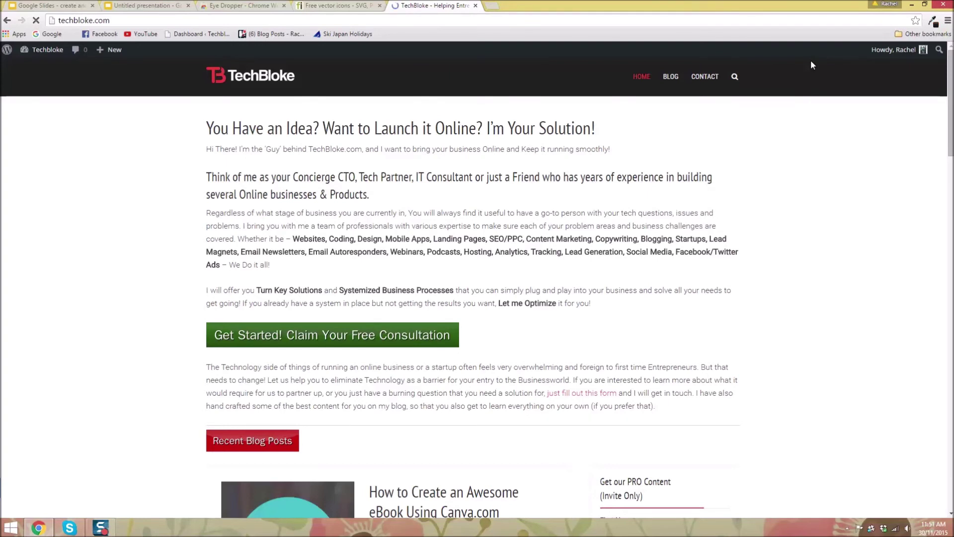
Step: Copy the picked header color's hex code #222222 from the Eye Dropper extension
left_click(932, 23)
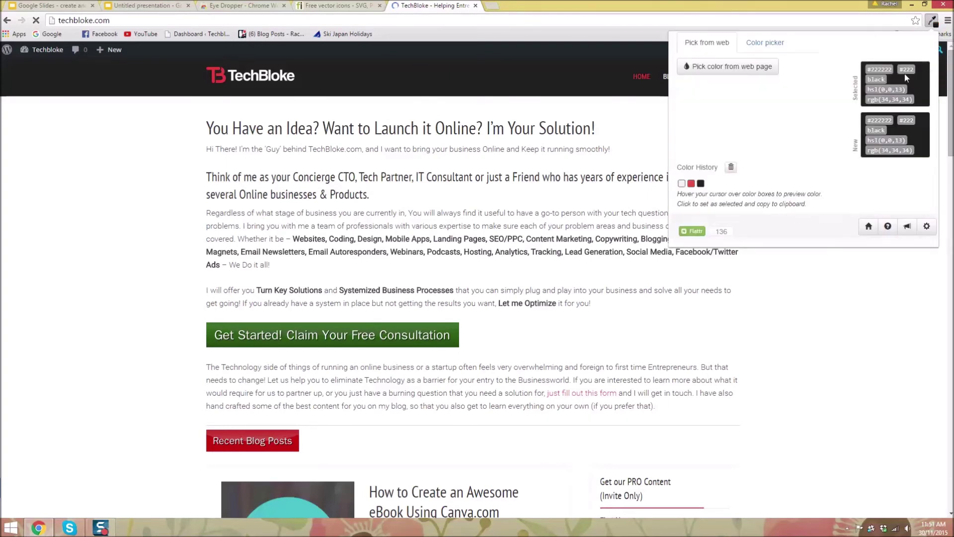
left_click_drag(893, 69, 871, 69)
left_click(895, 143)
left_click_drag(890, 120, 856, 120)
key("ctrl+c")
left_click(875, 128)
left_click(887, 120)
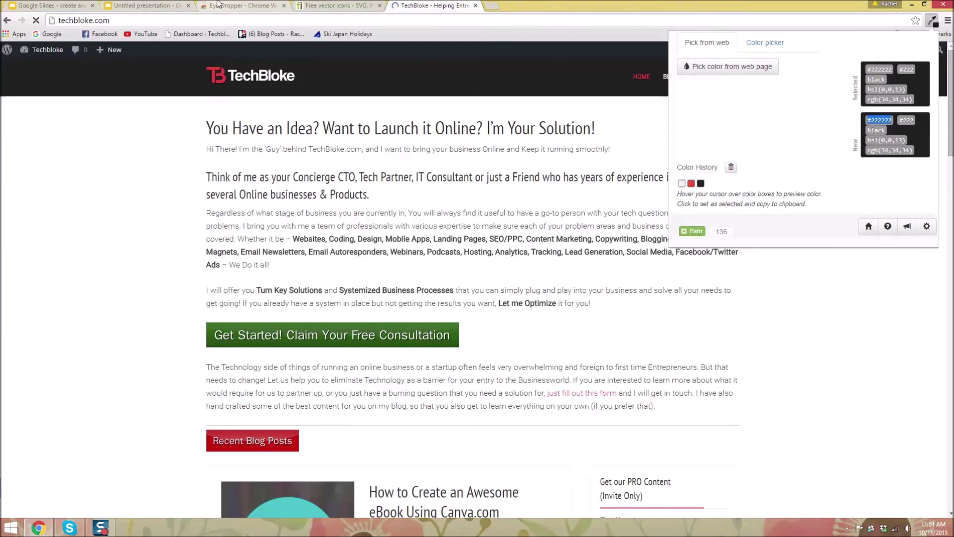
Step: Back in the presentation, set the second slide's background to the custom color #222222
left_click(168, 5)
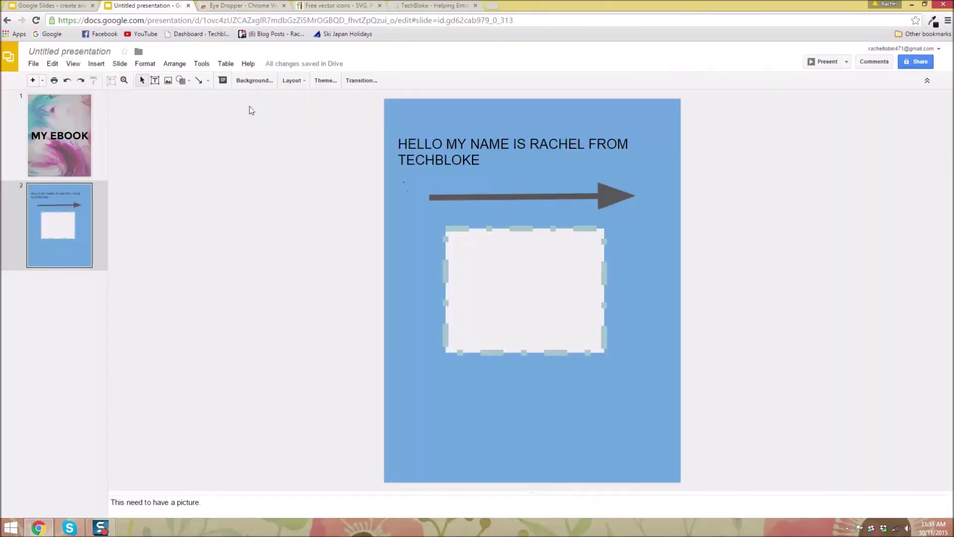
left_click(257, 81)
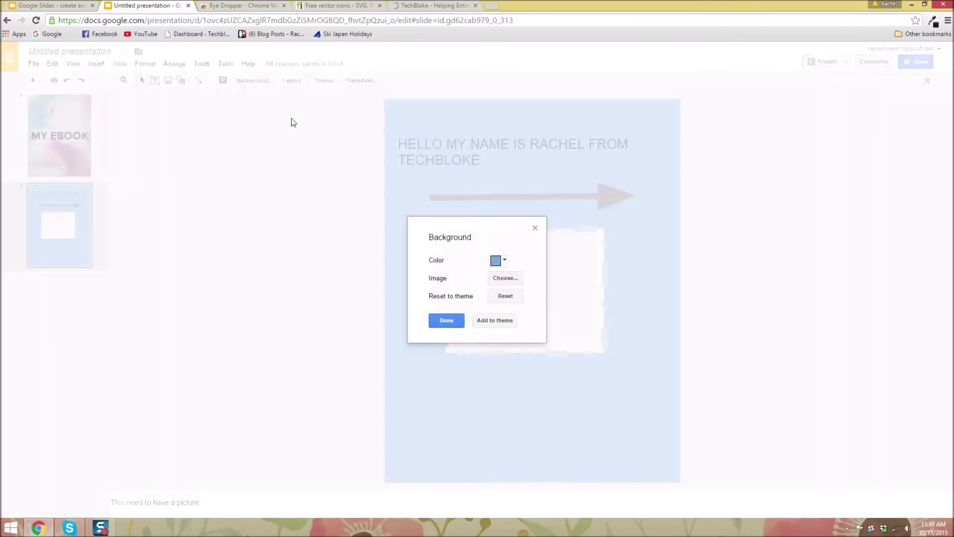
left_click(494, 262)
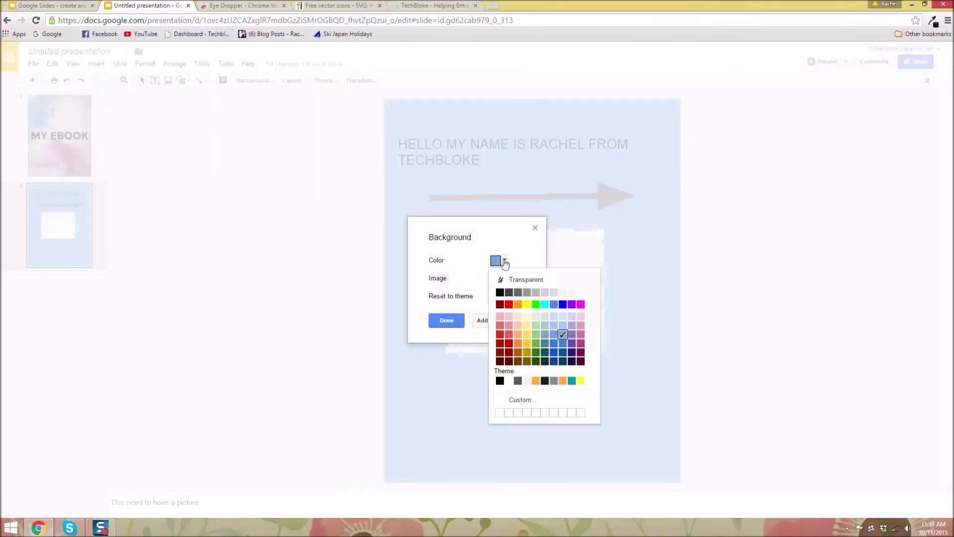
left_click(549, 400)
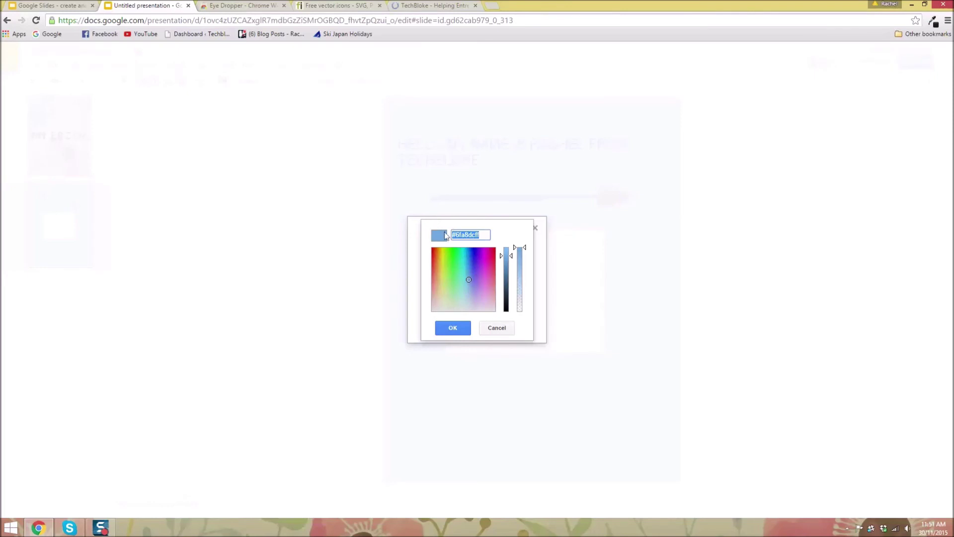
key("ctrl+v")
left_click(458, 329)
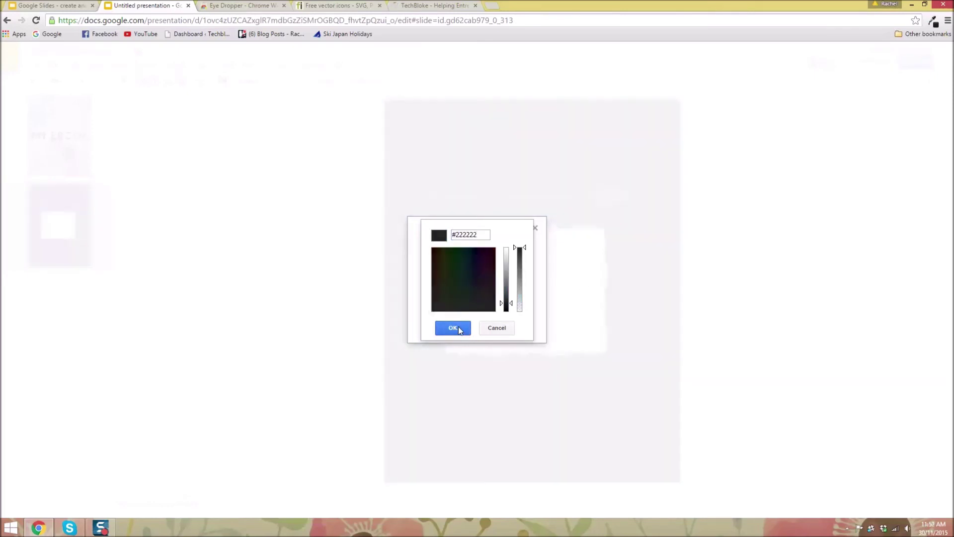
left_click(454, 326)
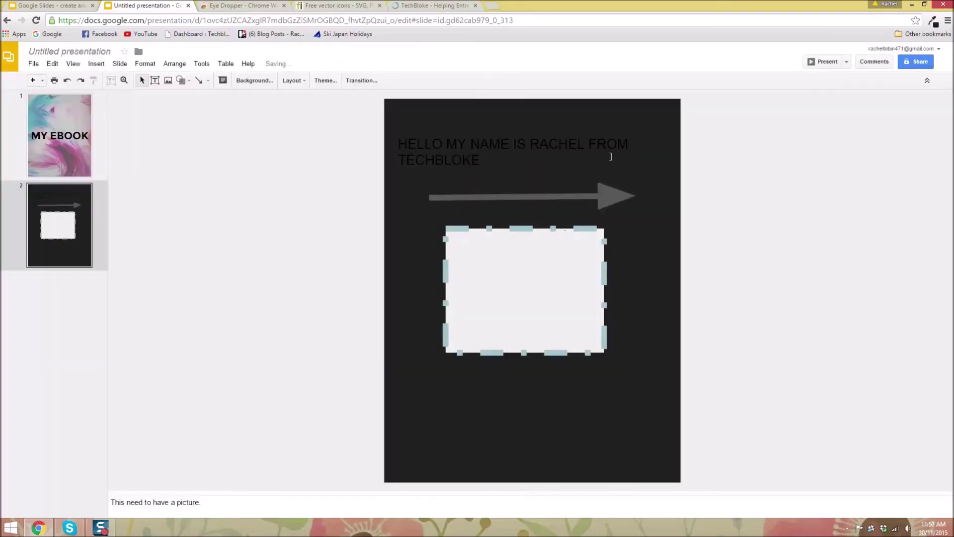
Step: Revisit the TechBloke homepage and the Eye Dropper extension's store page, and close the store page
left_click(431, 6)
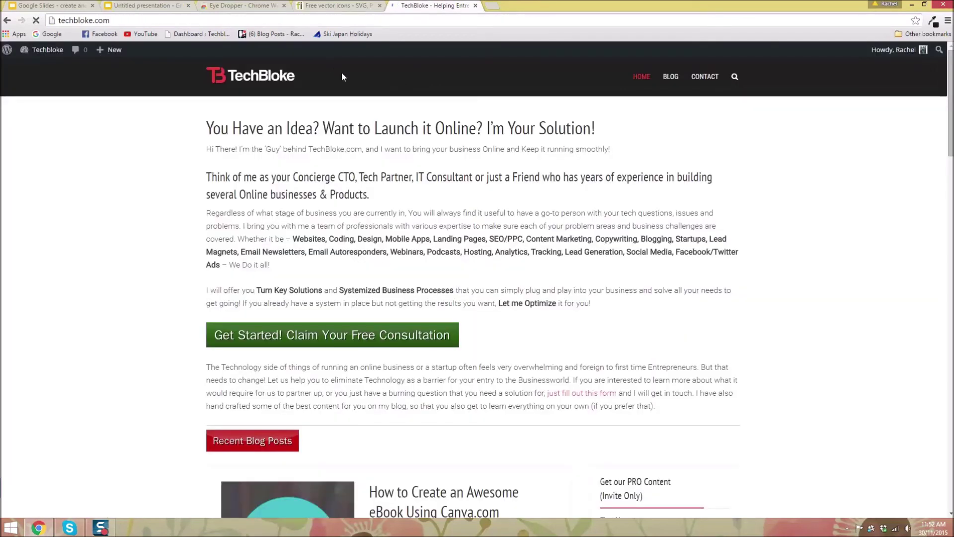
left_click(238, 5)
left_click(431, 6)
left_click(230, 6)
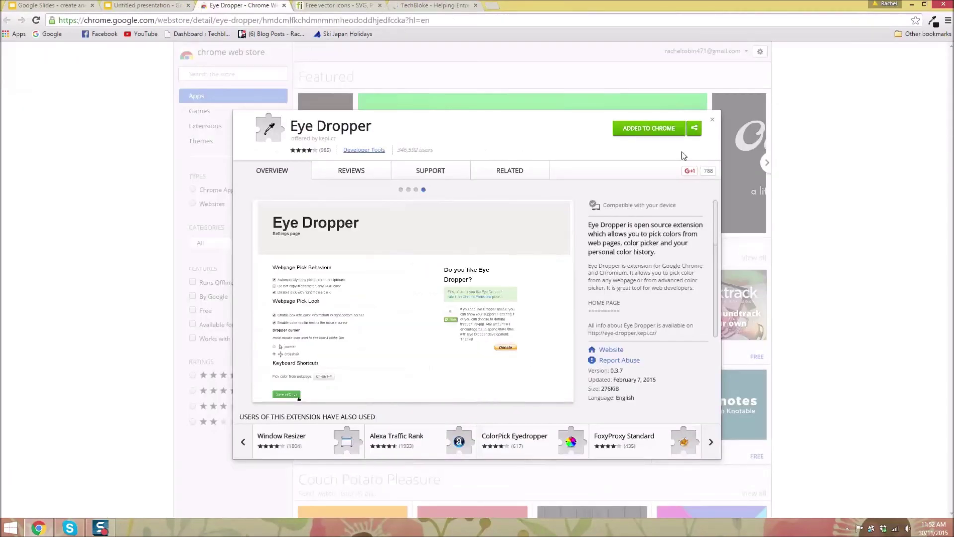
left_click(284, 6)
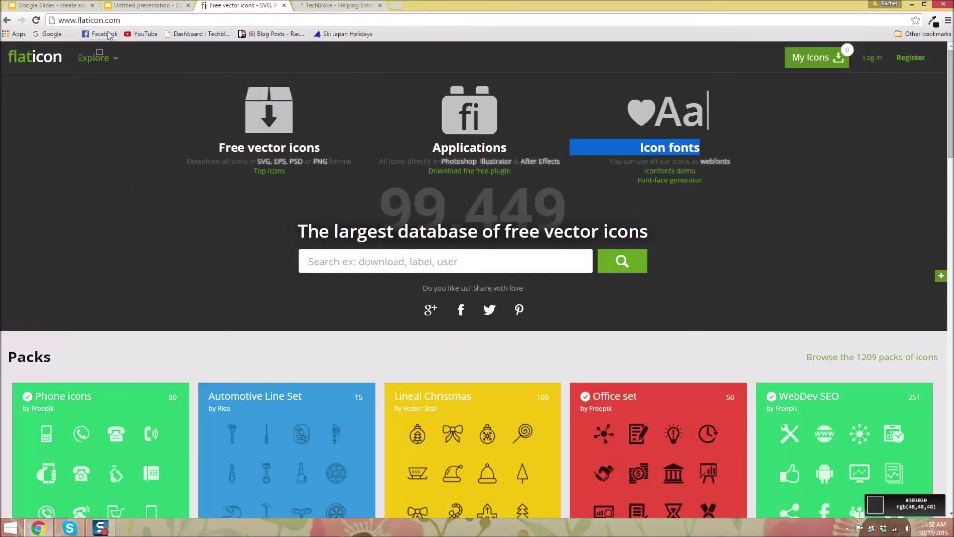
Step: Browse the icon packs, trending icons and authors on the flaticon.com homepage
left_click(122, 21)
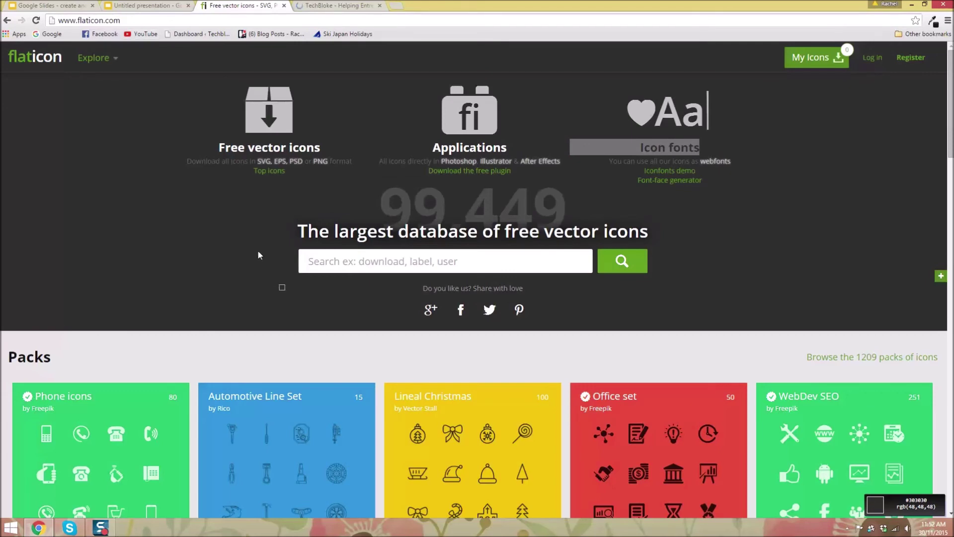
scroll(835, 178, "down", 8)
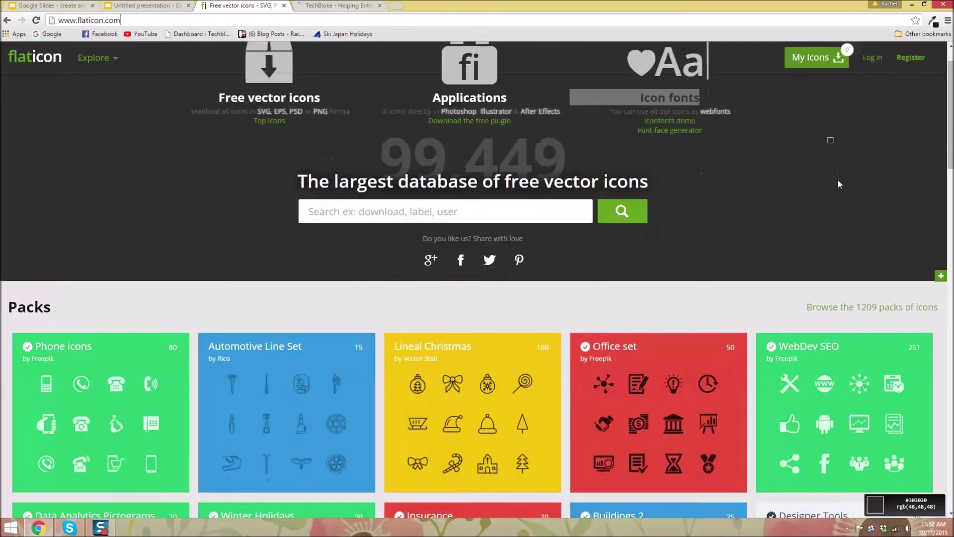
scroll(950, 190, "down", 10)
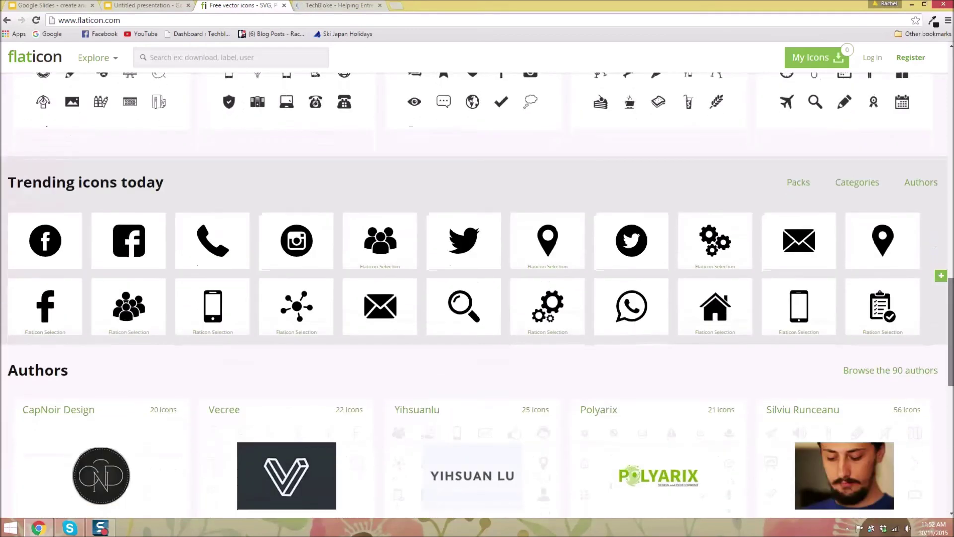
scroll(948, 129, "up", 15)
scroll(948, 129, "up", 3)
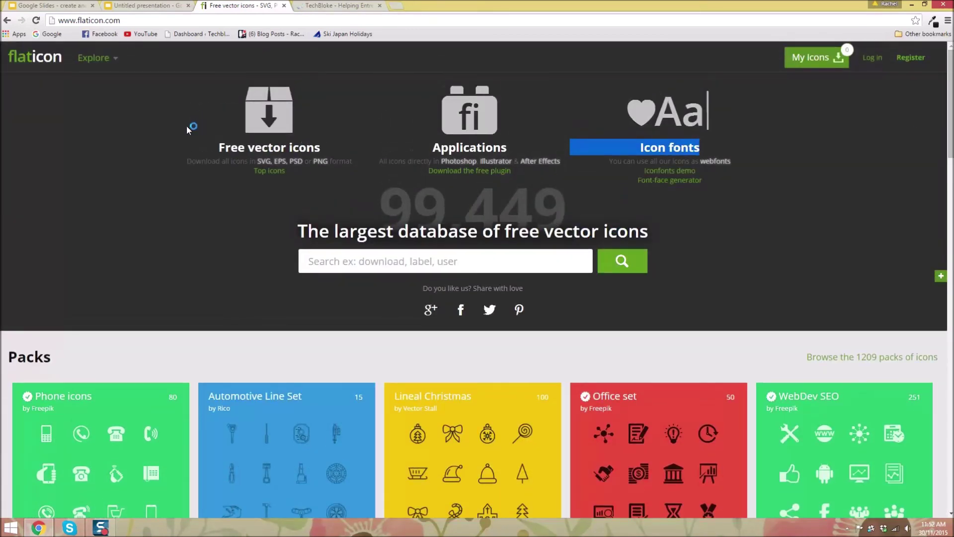
scroll(827, 288, "down", 3)
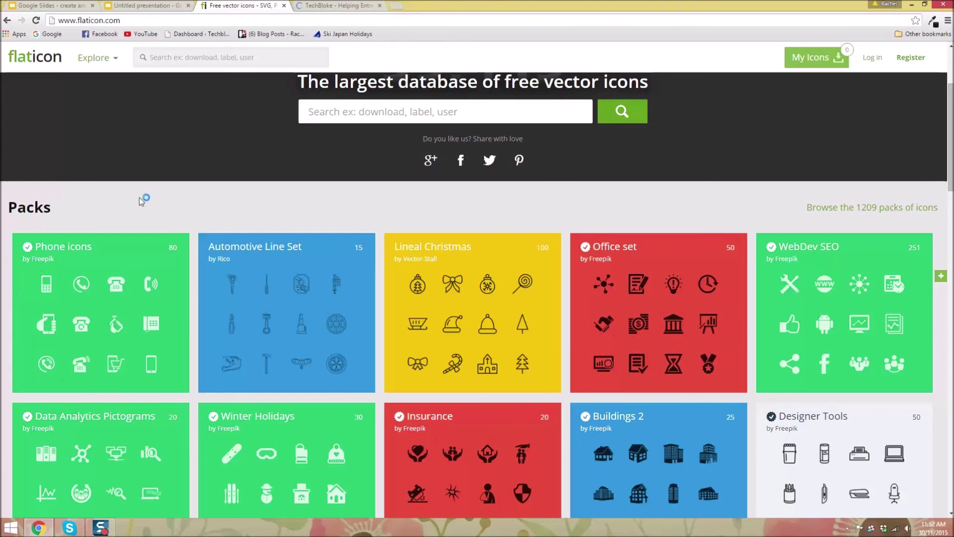
scroll(768, 162, "down", 3)
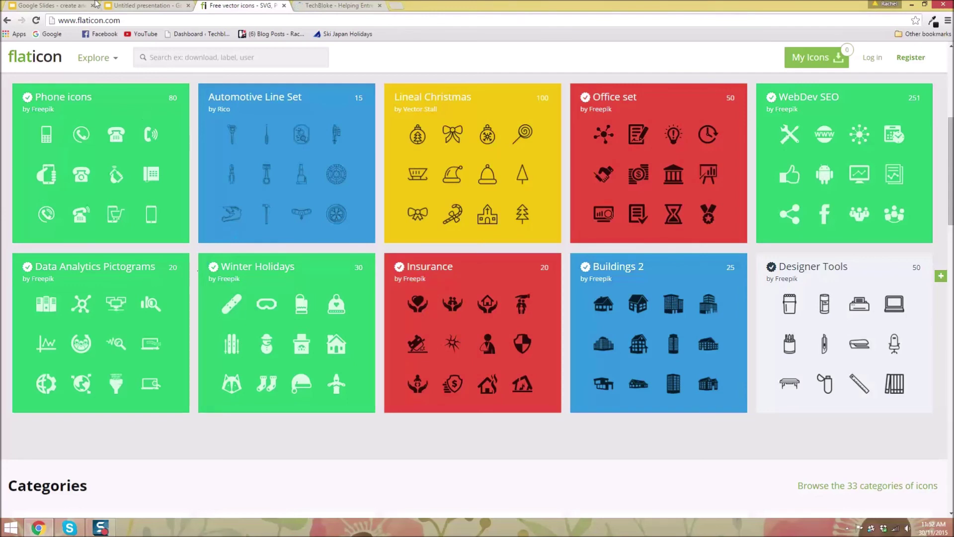
scroll(731, 234, "up", 3)
scroll(740, 225, "up", 2)
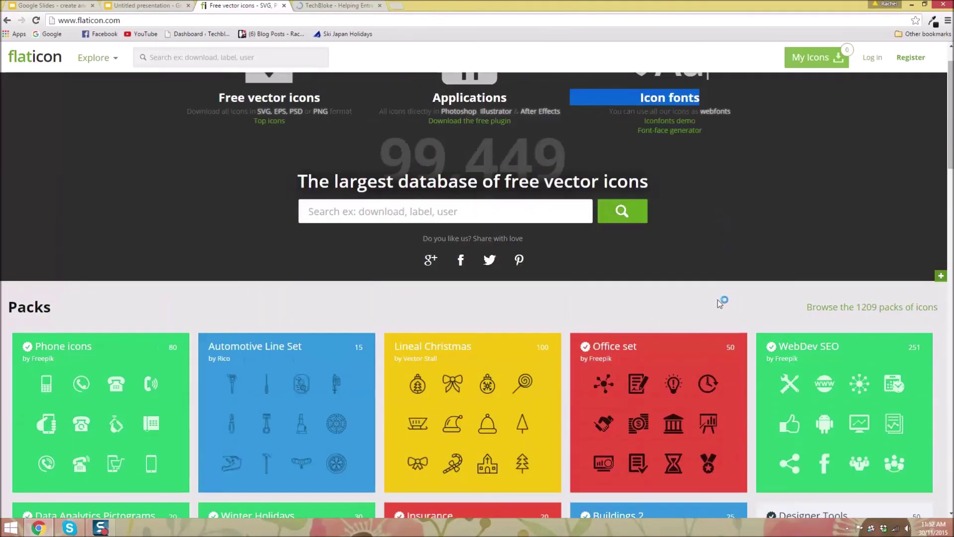
scroll(423, 378, "down", 1)
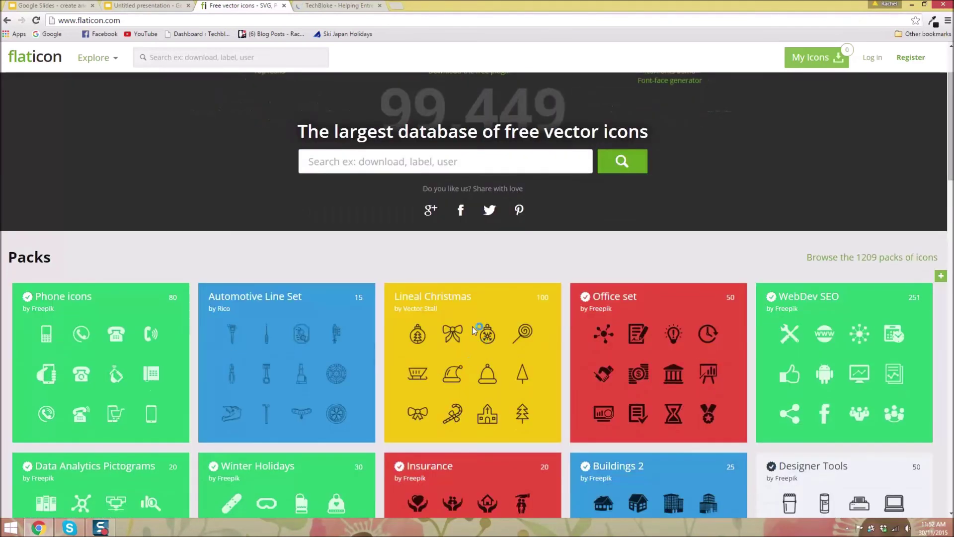
Step: Return to the presentation and look through the built-in shape categories, such as arrows and callouts
left_click(169, 5)
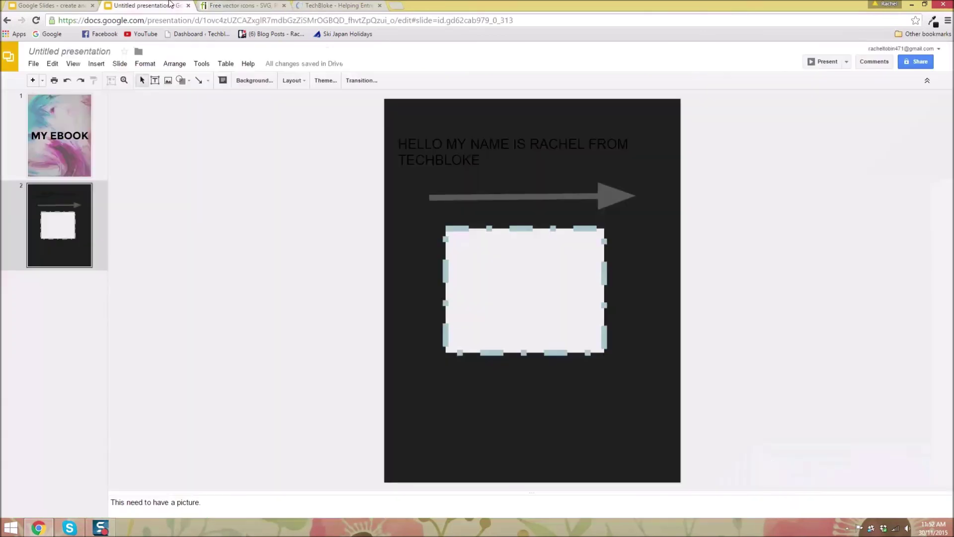
left_click(184, 83)
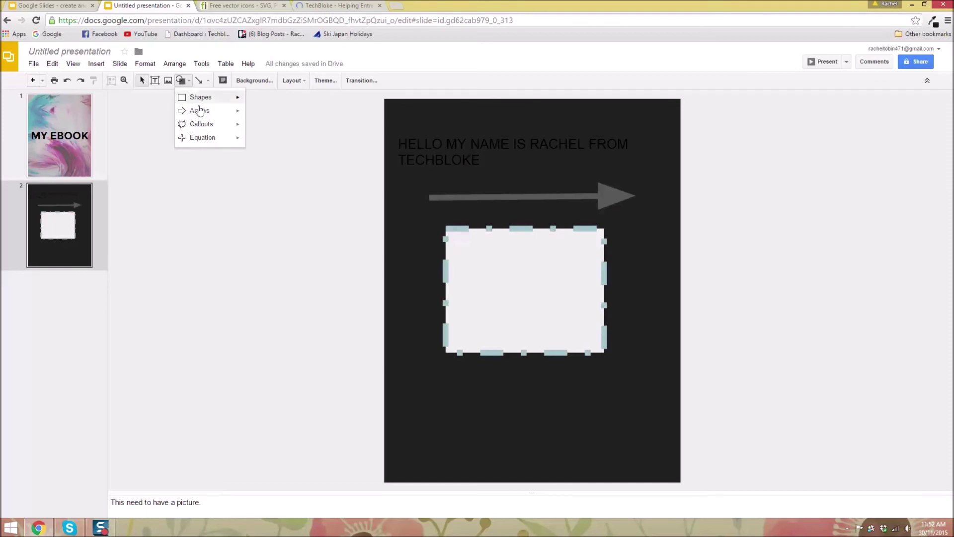
mouse_move(203, 125)
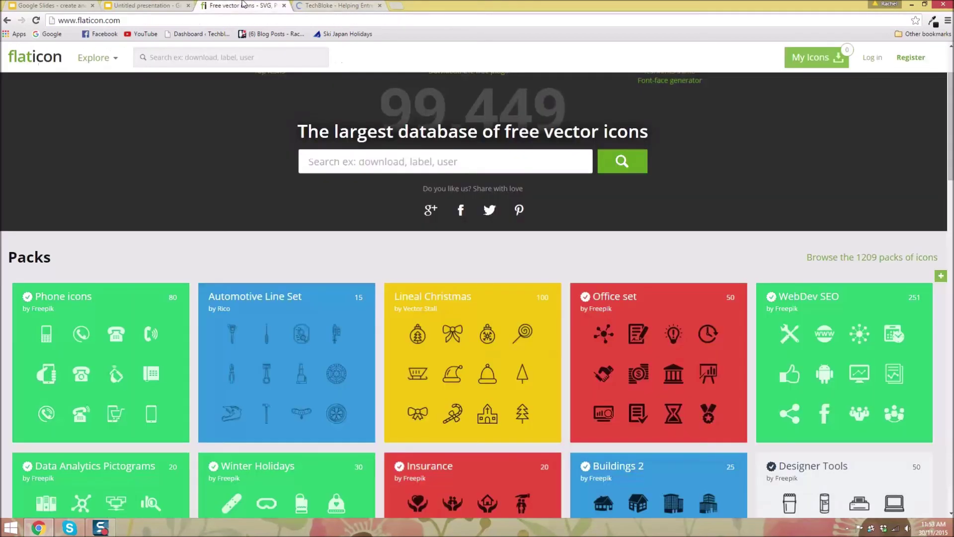
Step: On flaticon.com, try to download the WebDev SEO icon pack and close the site
left_click(233, 5)
left_click(794, 321)
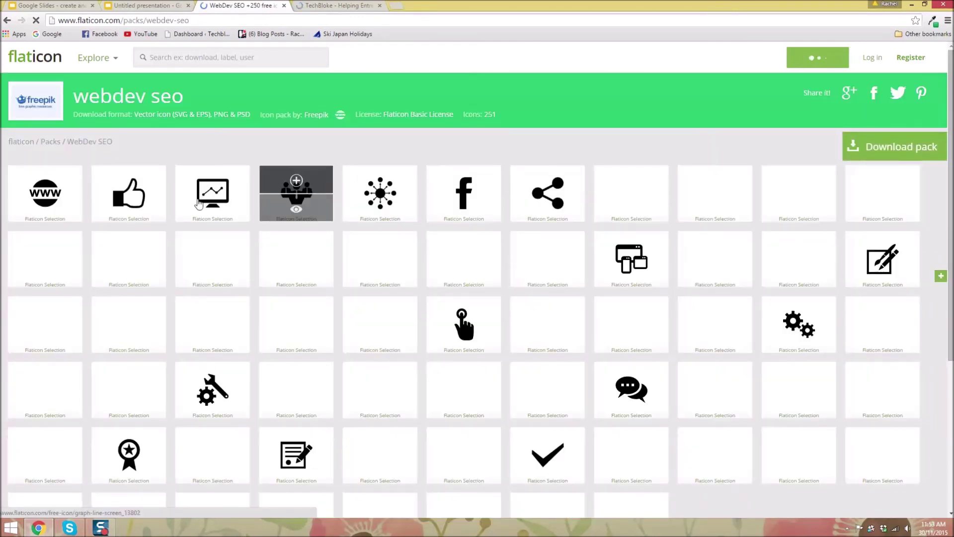
scroll(870, 268, "down", 2)
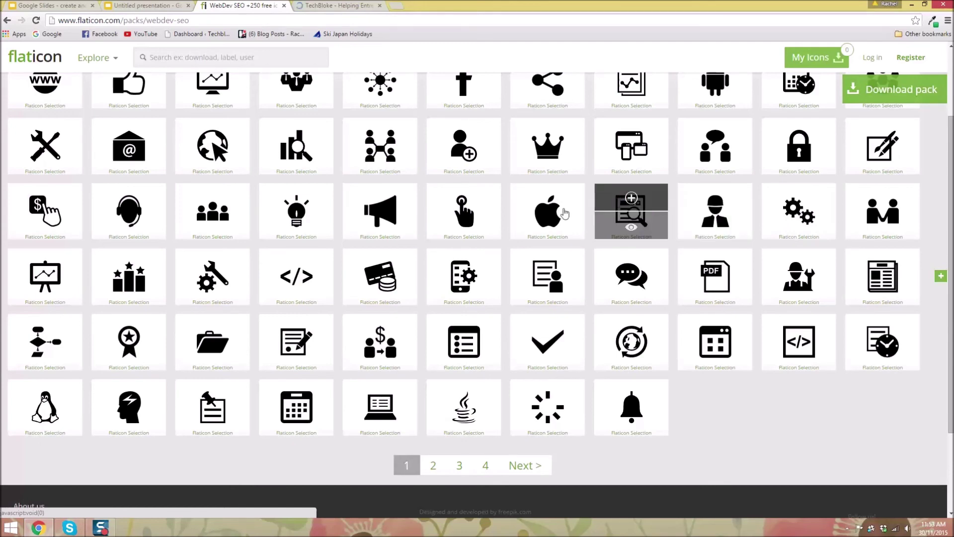
scroll(887, 139, "up", 2)
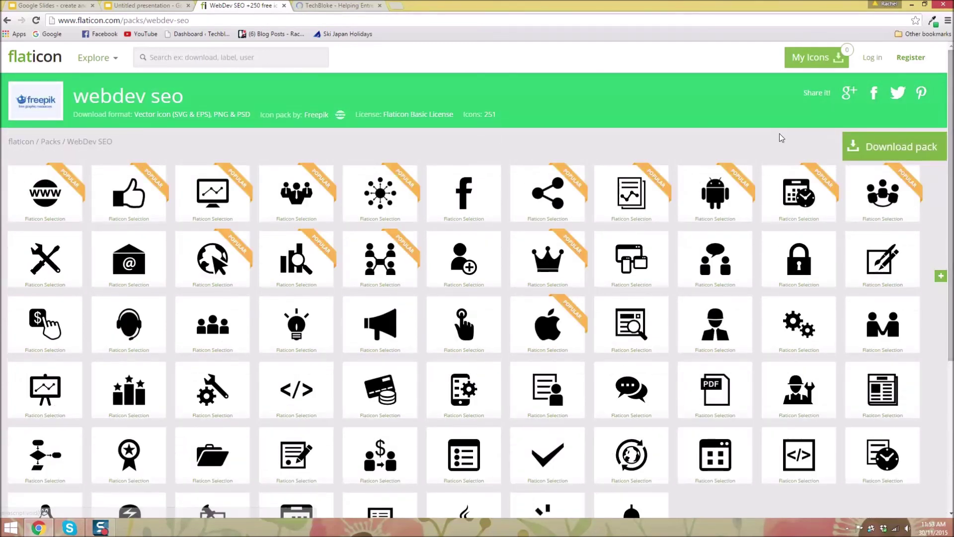
left_click(856, 150)
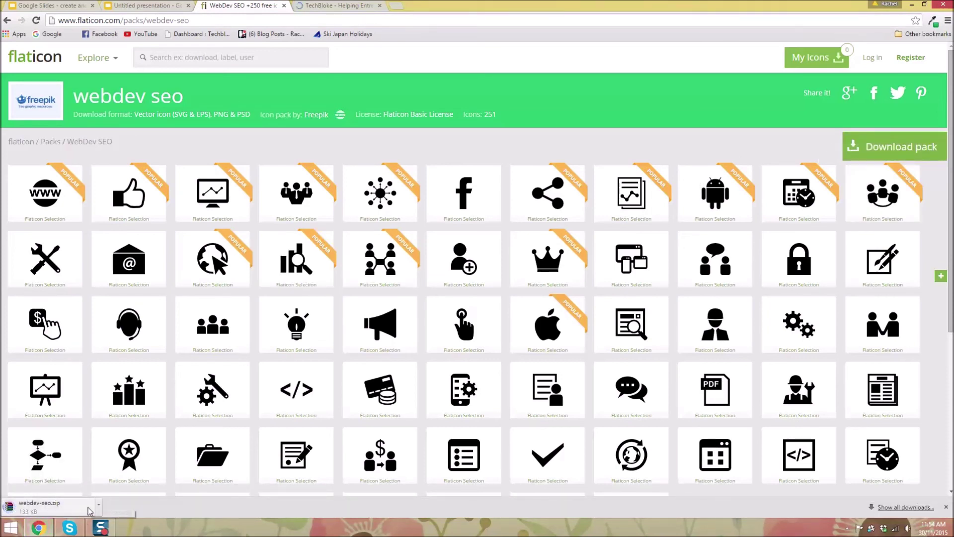
key("ctrl+w")
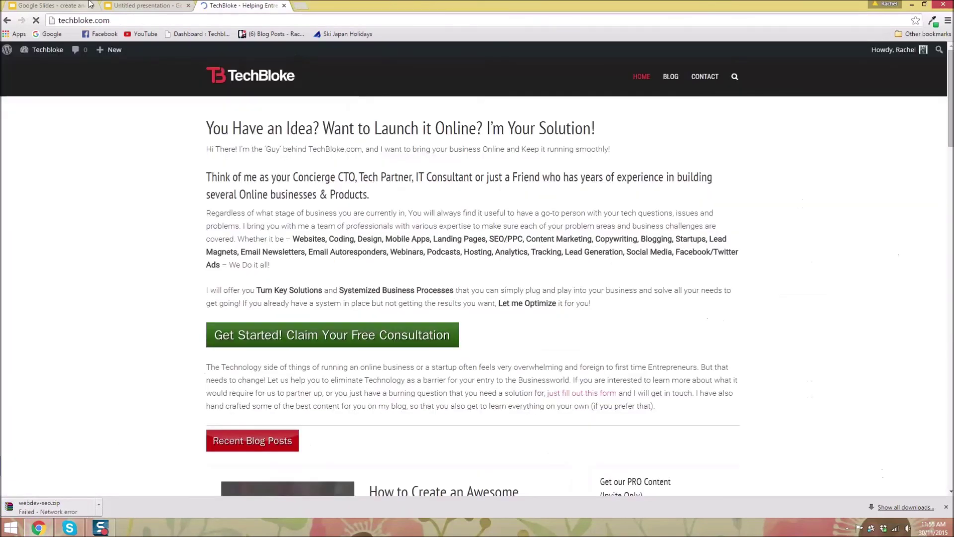
Step: Insert the calculator icon "operations" from the desktop's png folder onto the presentation's cover slide
left_click(164, 6)
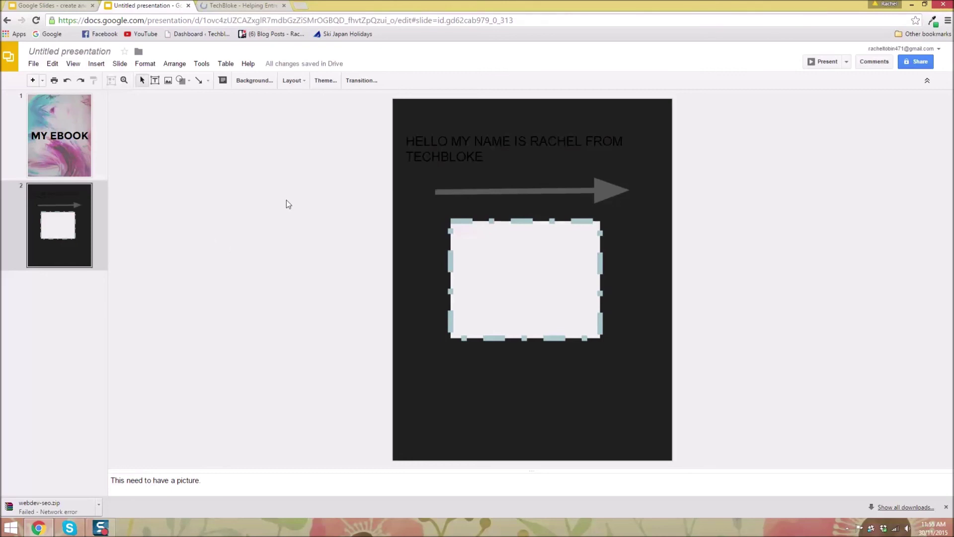
key("Up")
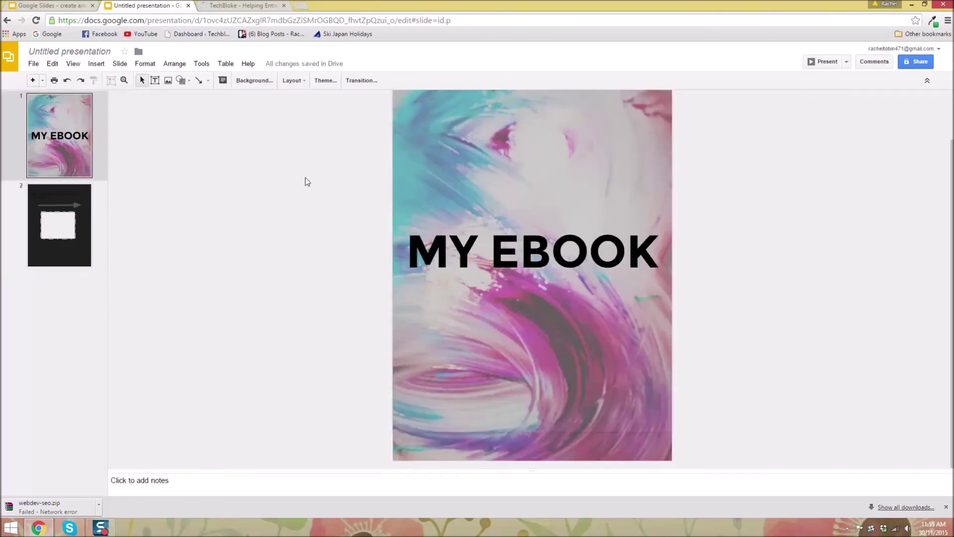
left_click(96, 63)
left_click(109, 107)
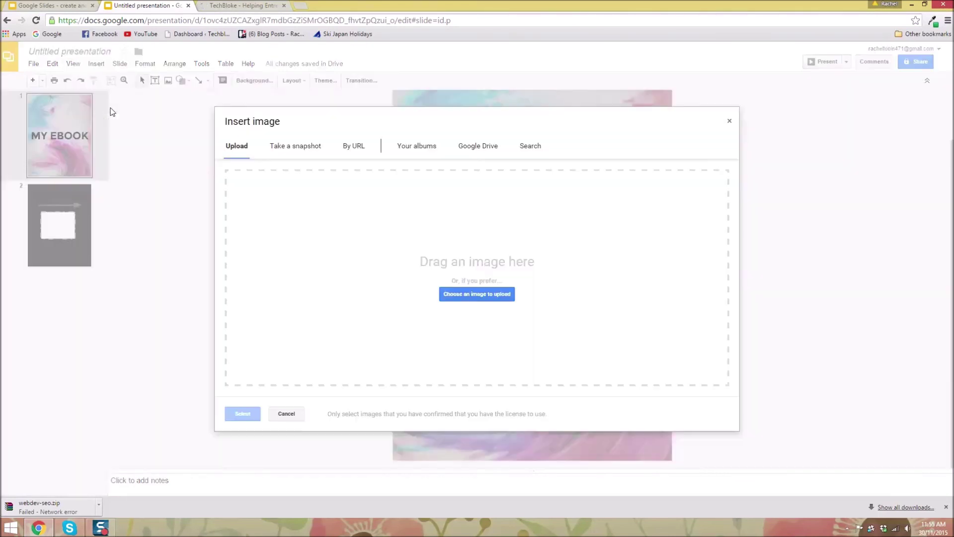
left_click(485, 294)
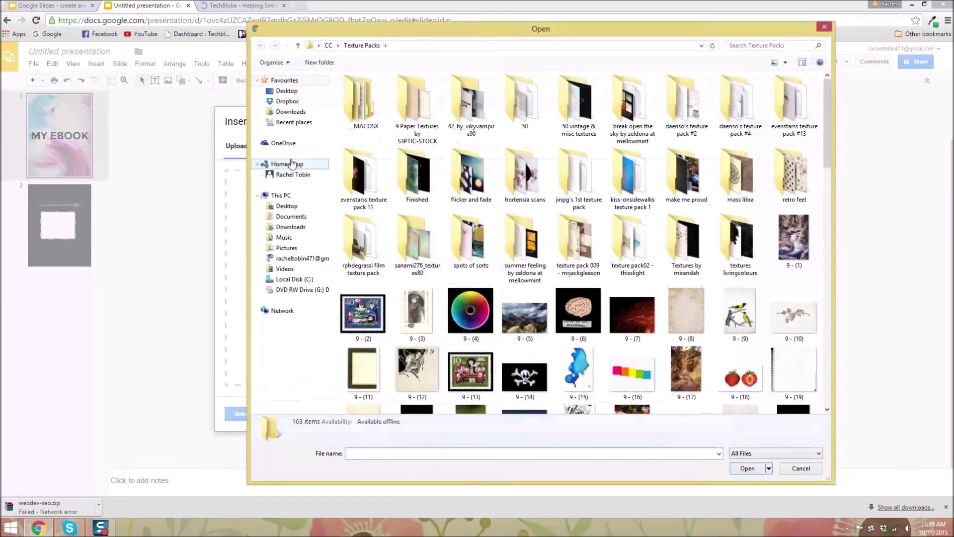
left_click(302, 92)
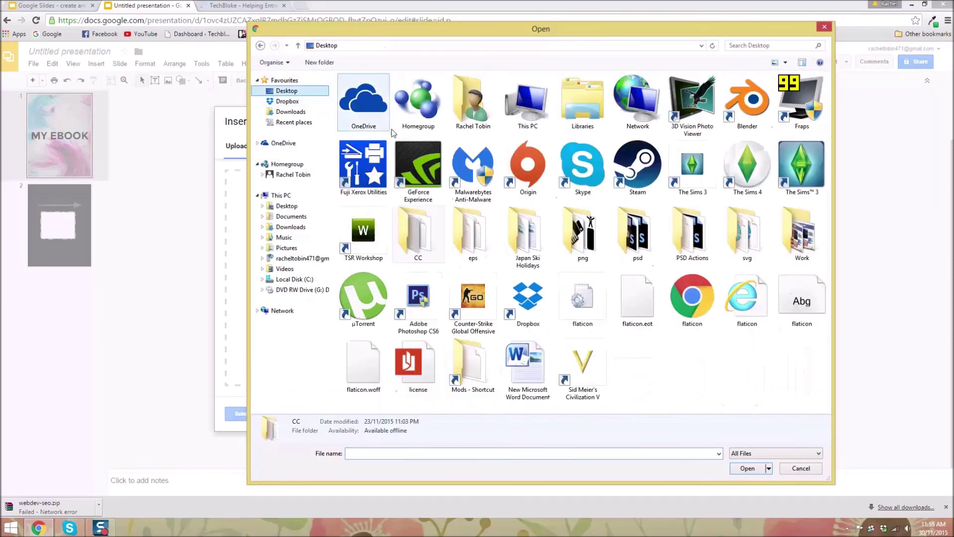
left_click(603, 237)
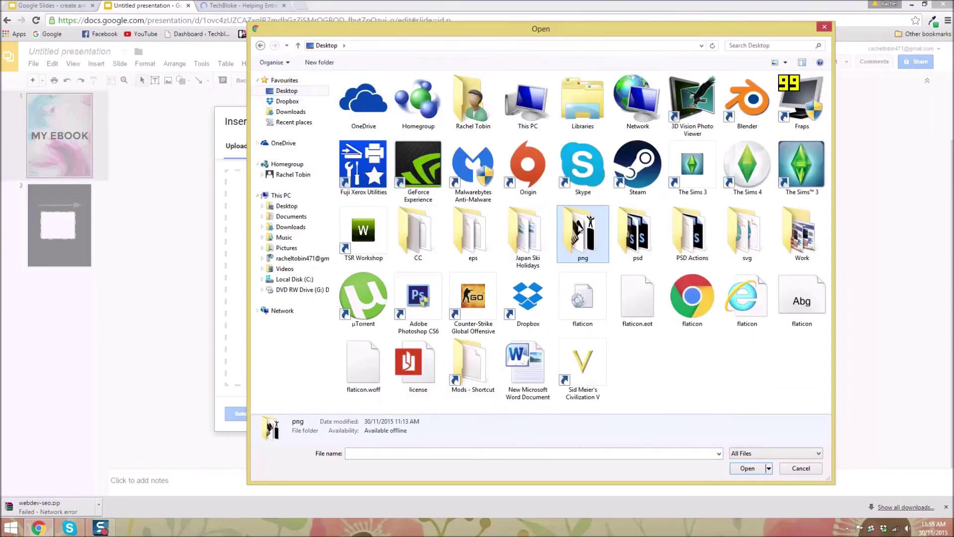
double_click(578, 228)
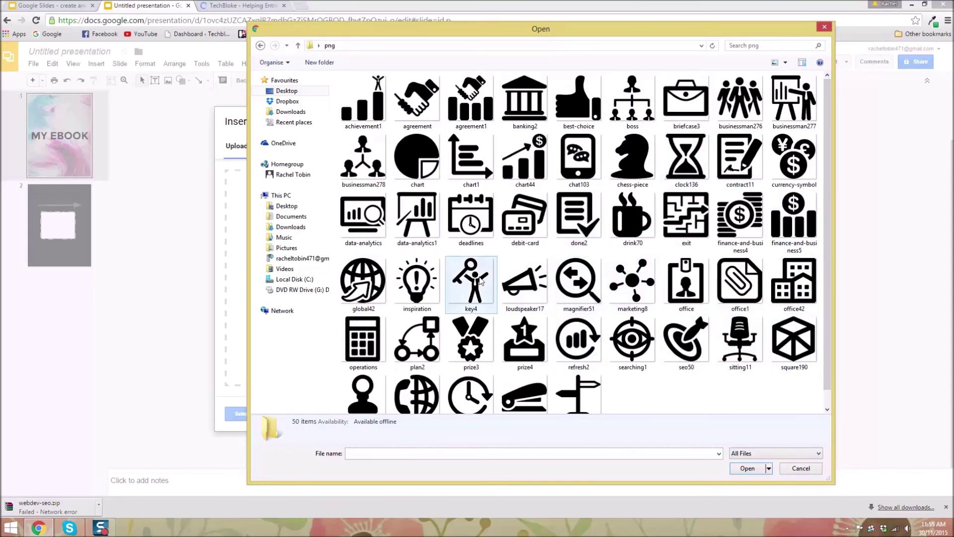
scroll(571, 323, "down", 1)
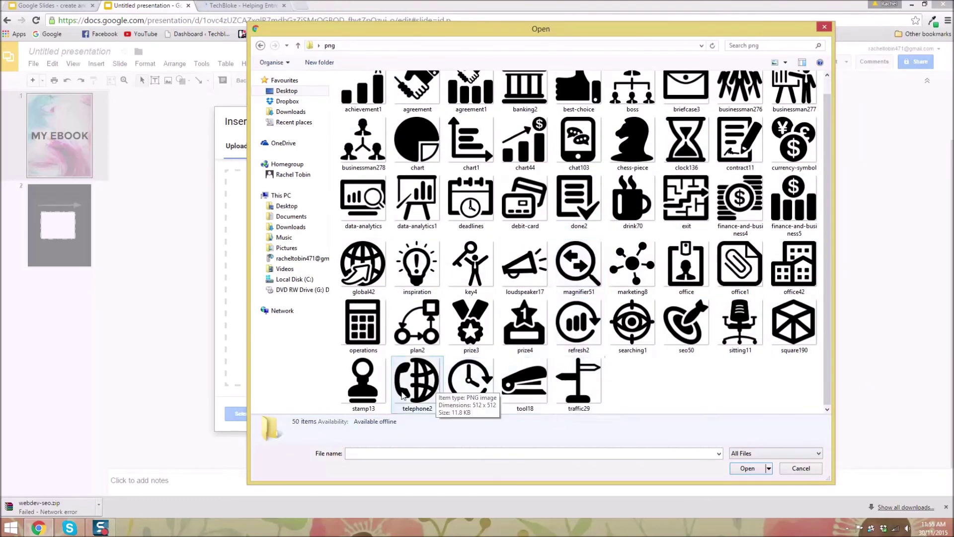
left_click(376, 316)
double_click(376, 316)
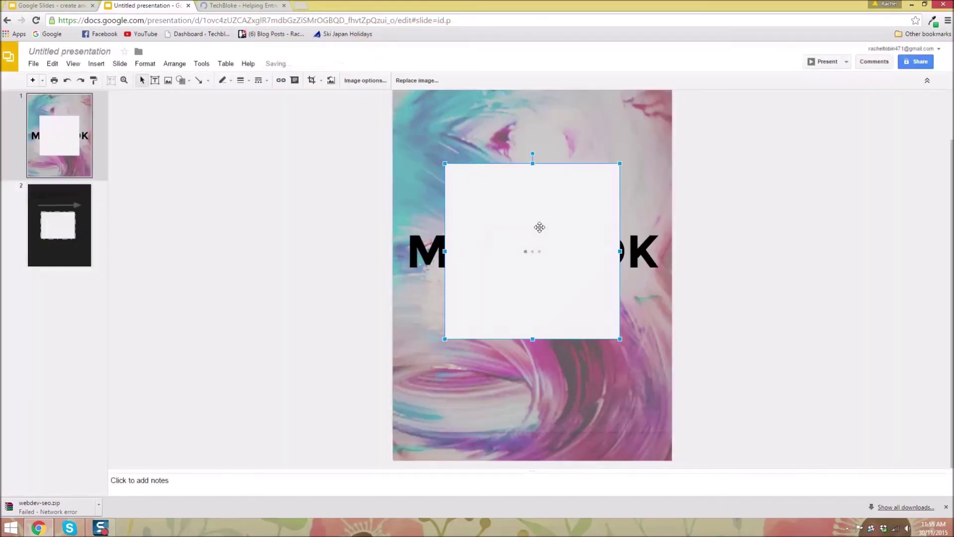
Step: Shrink the calculator icon and place it centered just below the MY EBOOK title
left_click_drag(619, 163, 566, 309)
scroll(718, 217, "up", 2)
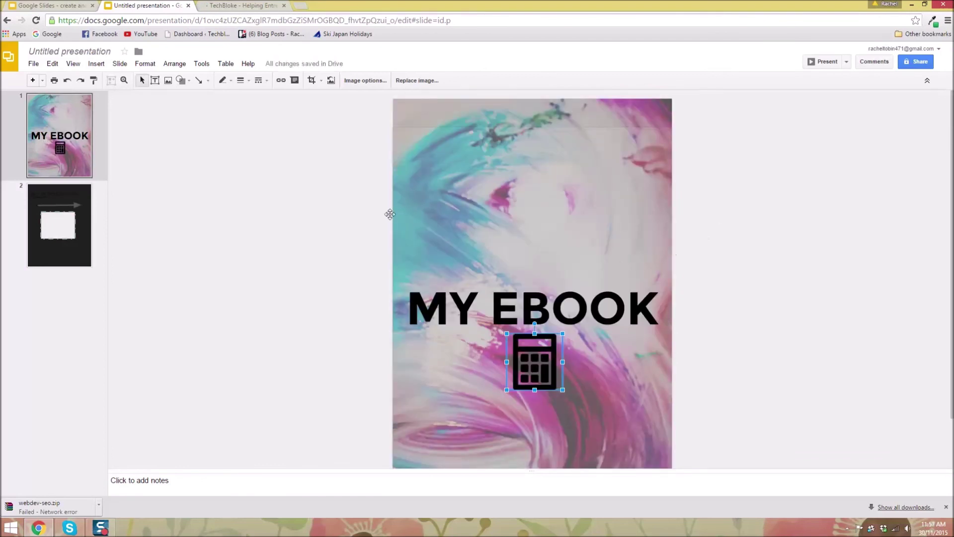
left_click(96, 64)
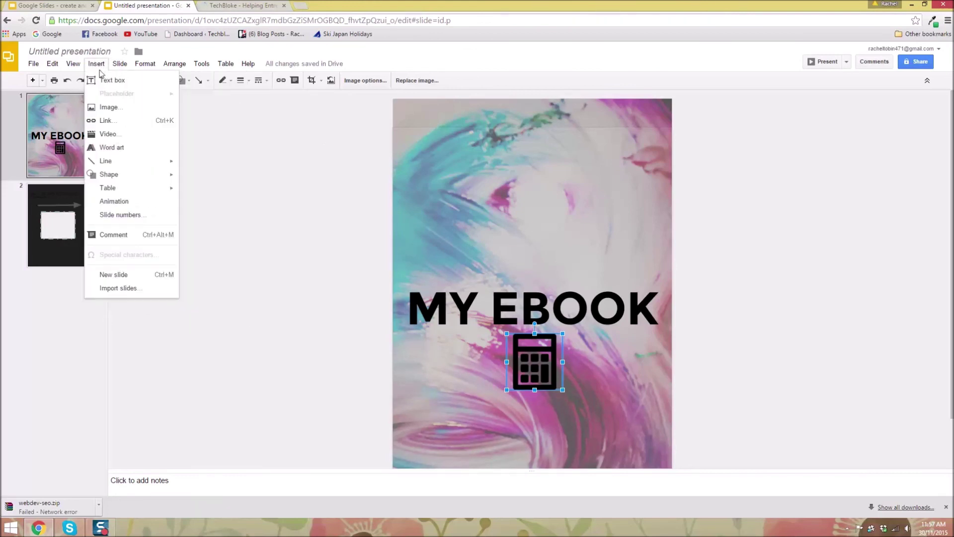
left_click(106, 120)
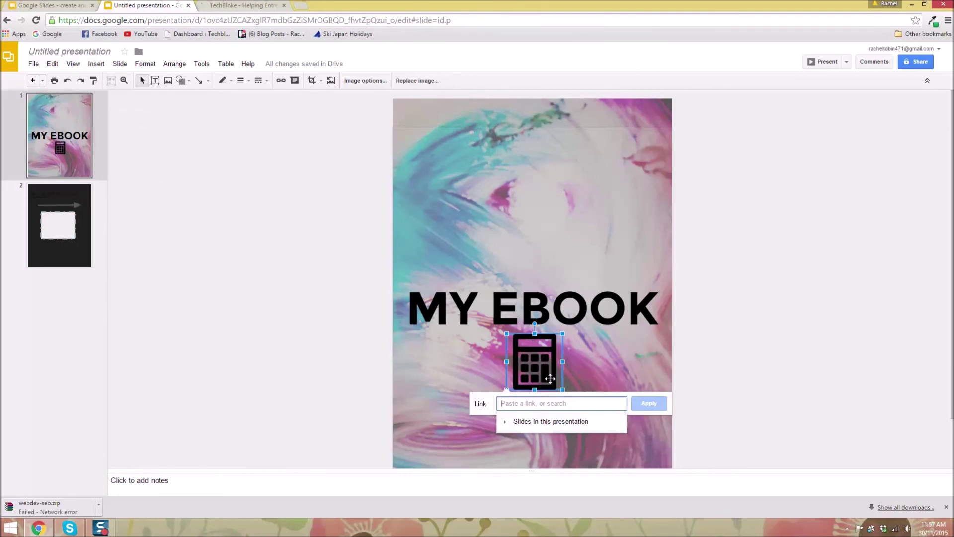
type("techbloke.com")
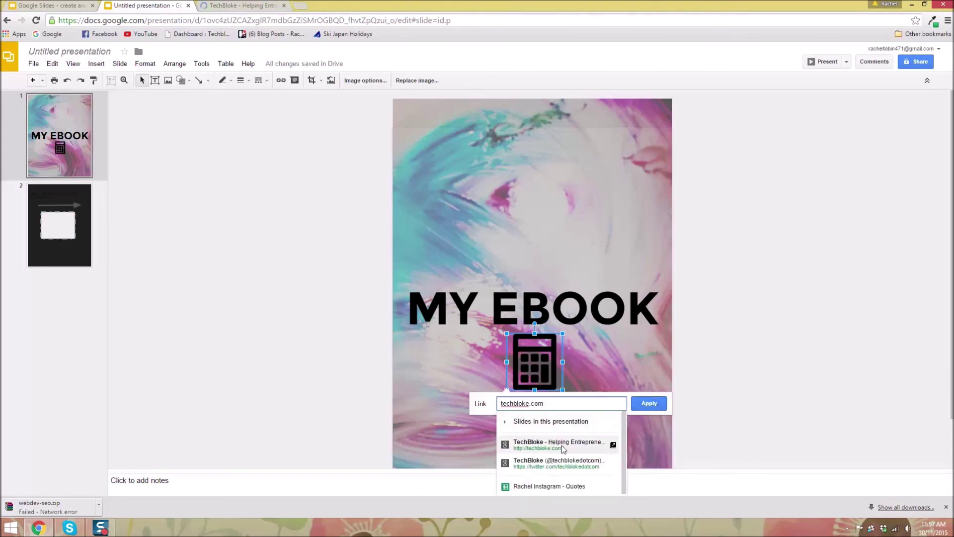
scroll(586, 445, "down", 1)
scroll(622, 439, "up", 1)
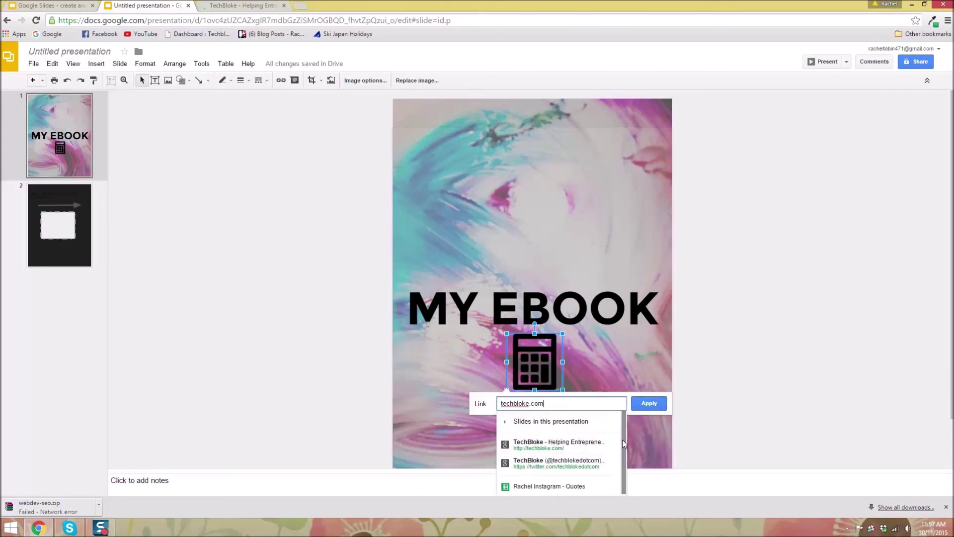
left_click(574, 446)
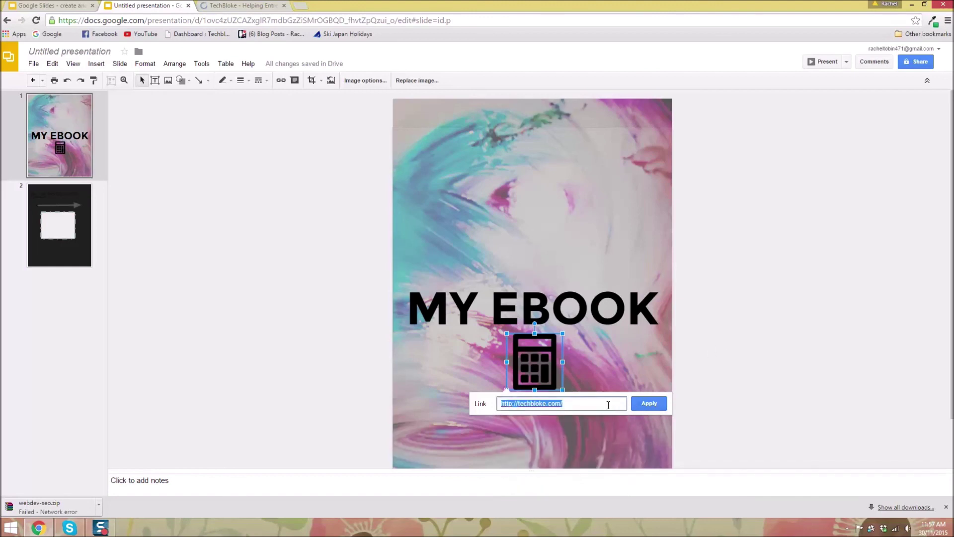
left_click(650, 404)
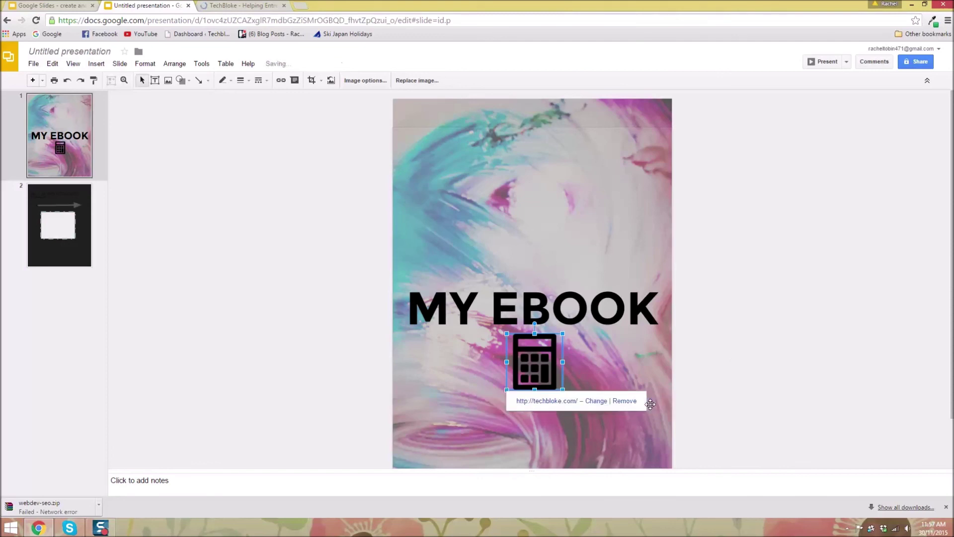
Step: Deselect and reselect the calculator icon to check the link attached to it
left_click(725, 322)
left_click(528, 367)
left_click(736, 319)
scroll(918, 222, "down", 1)
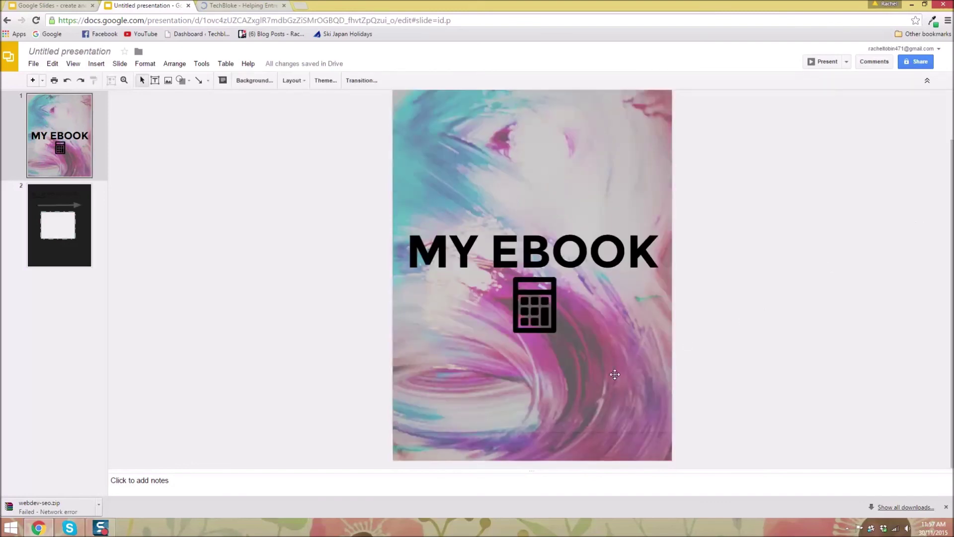
scroll(585, 311, "up", 1)
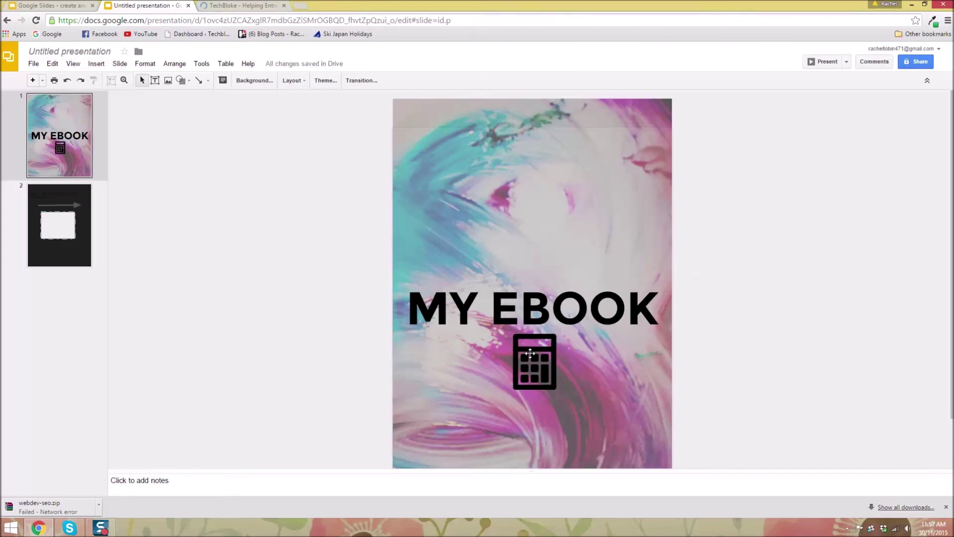
left_click(546, 357)
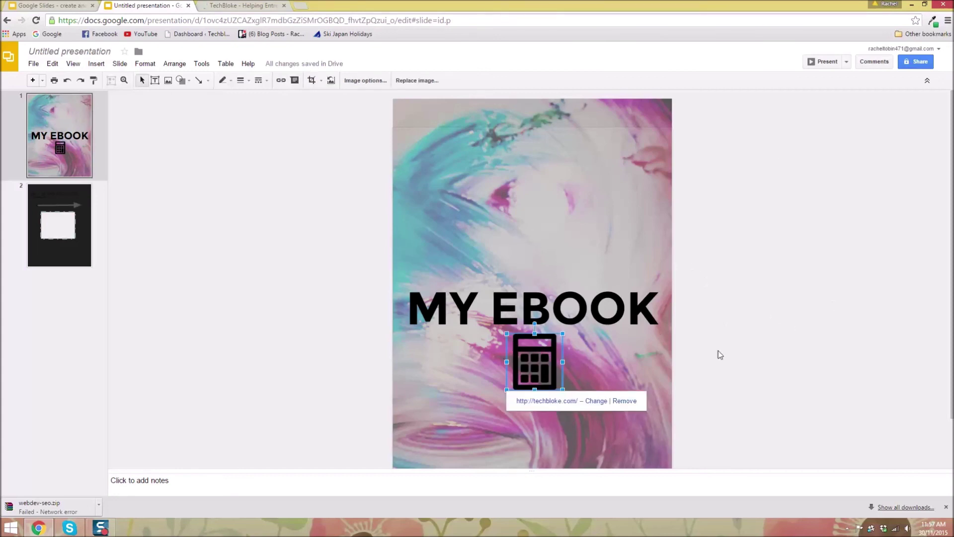
left_click(767, 322)
Step: Enlarge the linked calculator icon and shift it slightly left so it sits roughly centered below the MY EBOOK title
left_click(560, 352)
left_click_drag(562, 389, 602, 428)
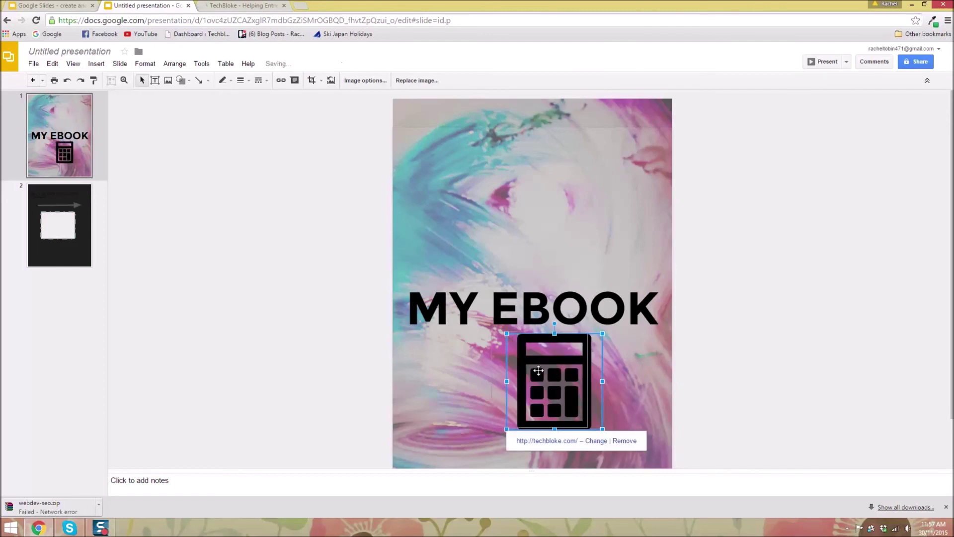
left_click_drag(542, 370, 528, 370)
left_click(729, 308)
scroll(726, 304, "down", 1)
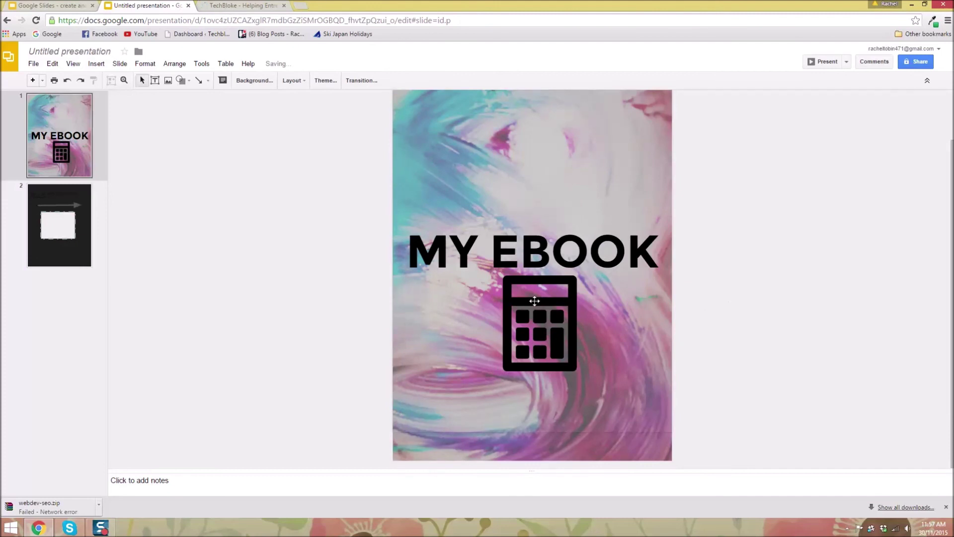
left_click(553, 298)
scroll(715, 295, "up", 1)
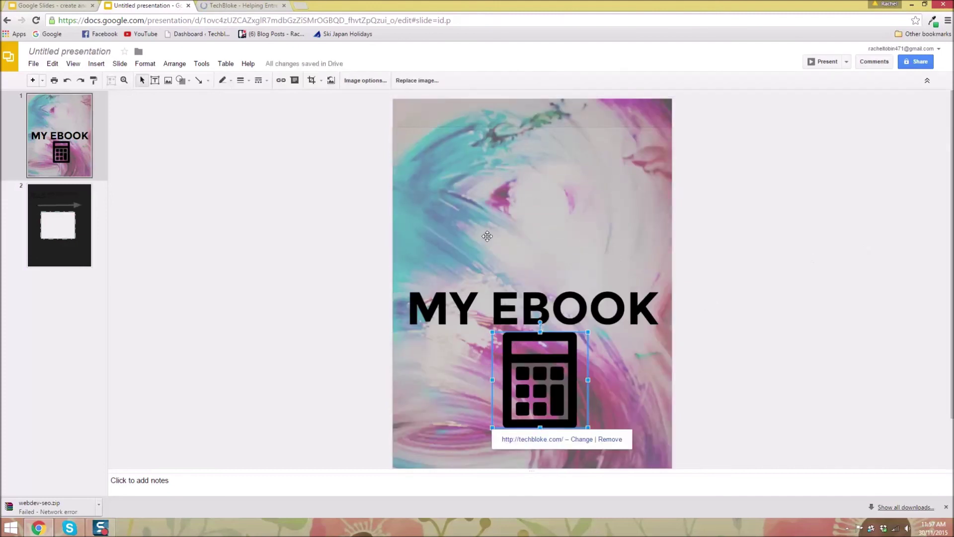
scroll(671, 267, "down", 1)
left_click(671, 266)
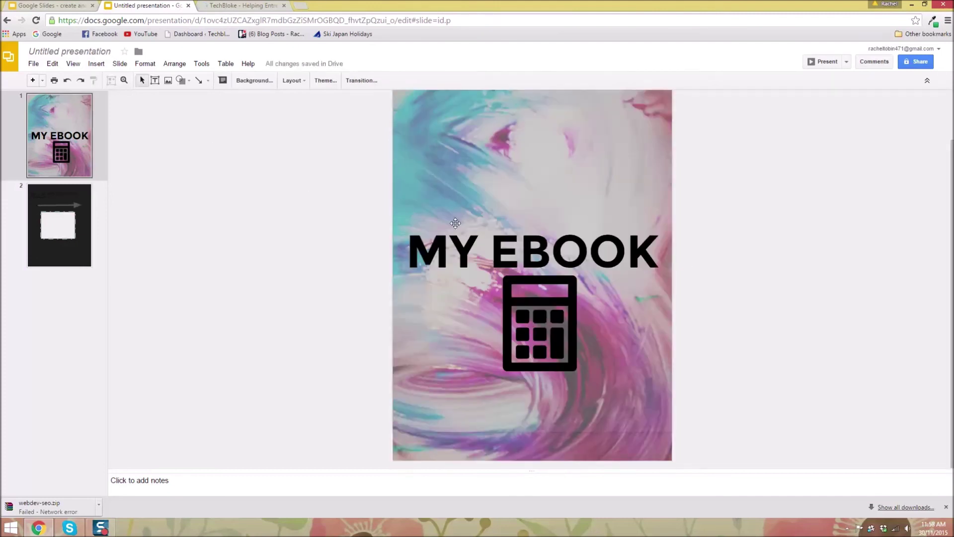
scroll(343, 230, "up", 1)
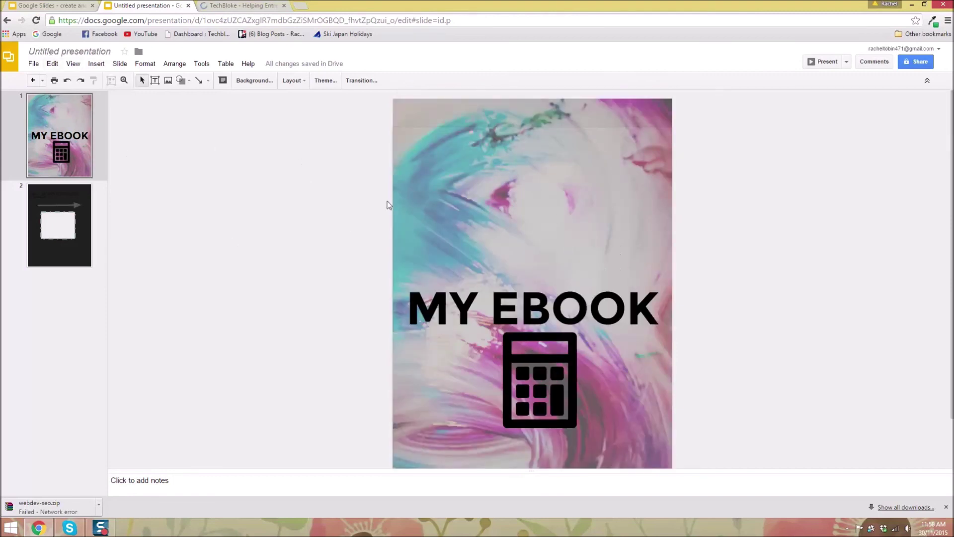
Step: Look at the file formats available for downloading the presentation, such as PDF, PNG and JPEG
left_click(33, 63)
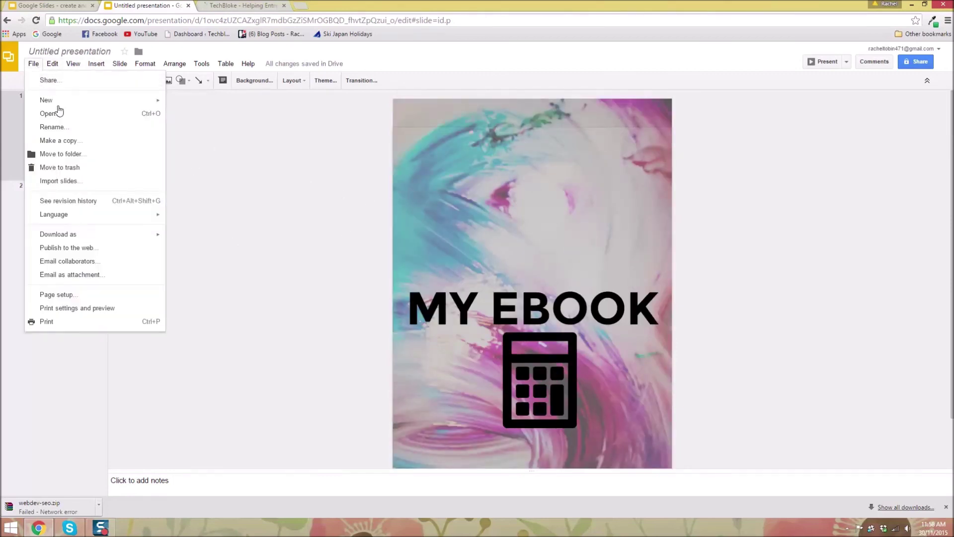
mouse_move(85, 236)
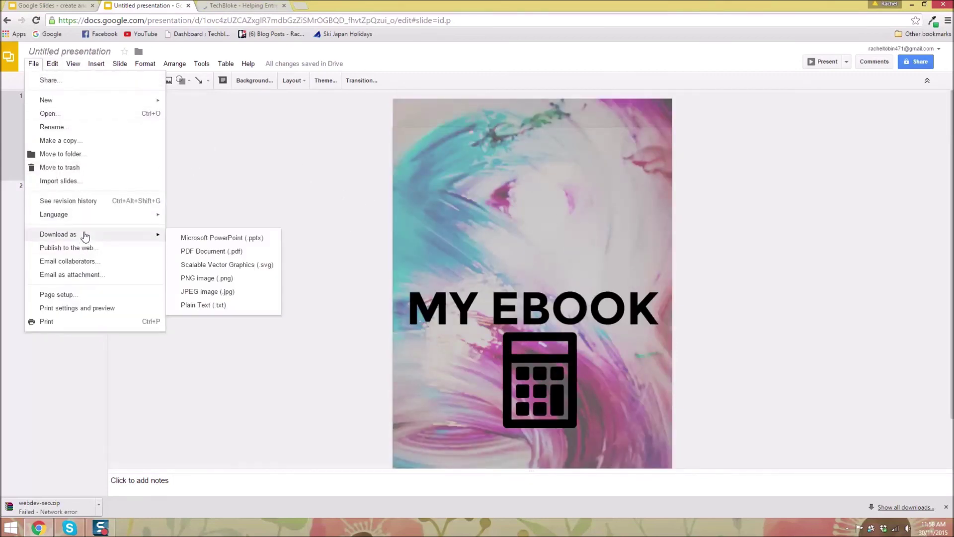
left_click(249, 278)
Step: Move the cover's painted background image slightly upward behind the title and icon
scroll(342, 258, "down", 1)
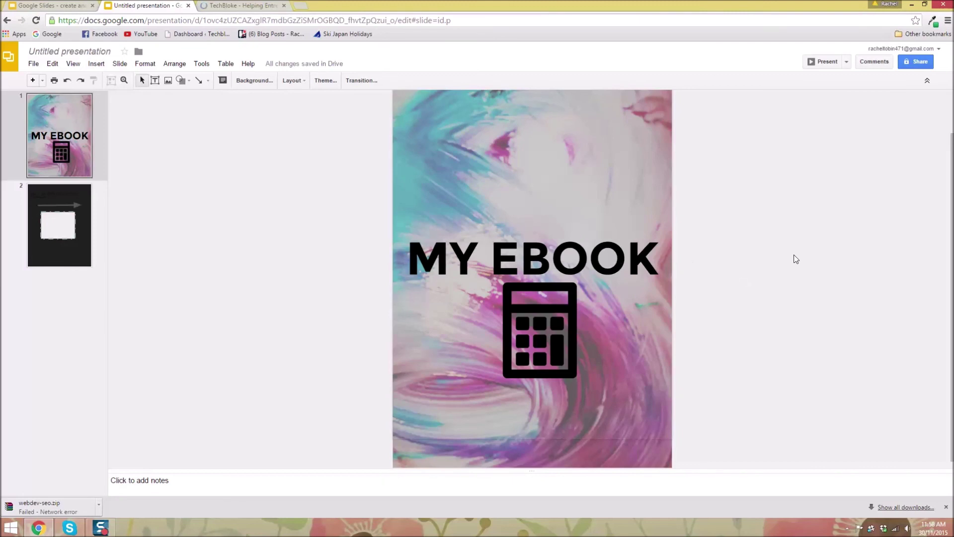
scroll(790, 260, "up", 1)
scroll(937, 200, "down", 1)
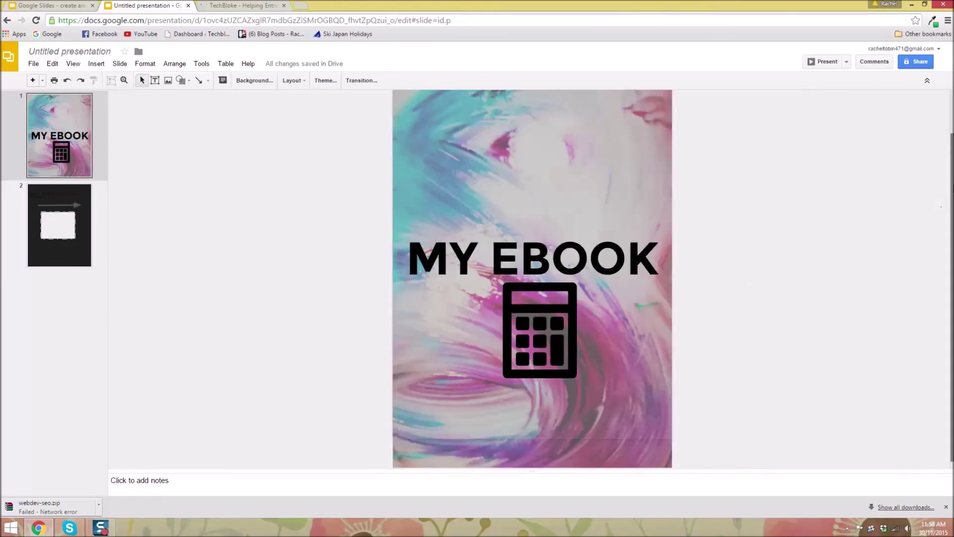
scroll(936, 200, "up", 1)
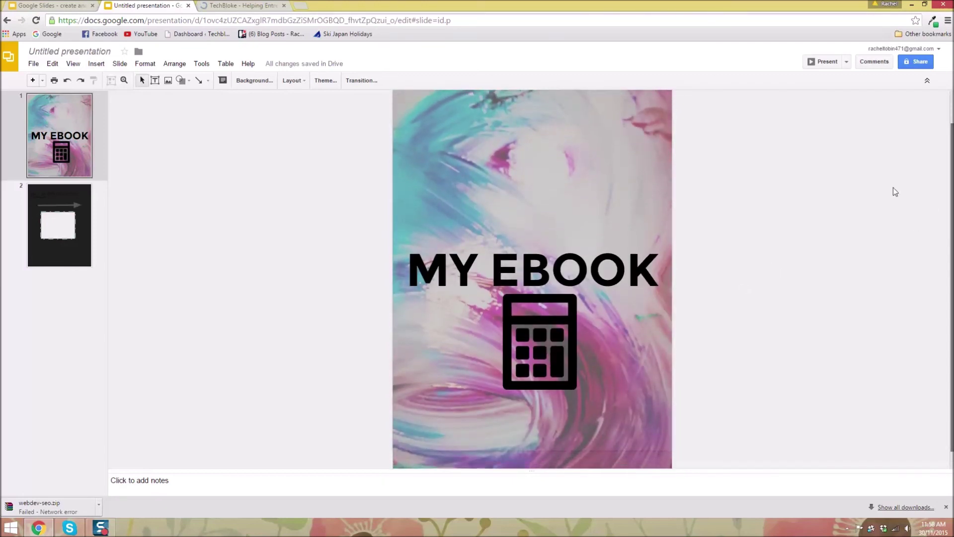
left_click(630, 163)
left_click_drag(621, 151, 620, 122)
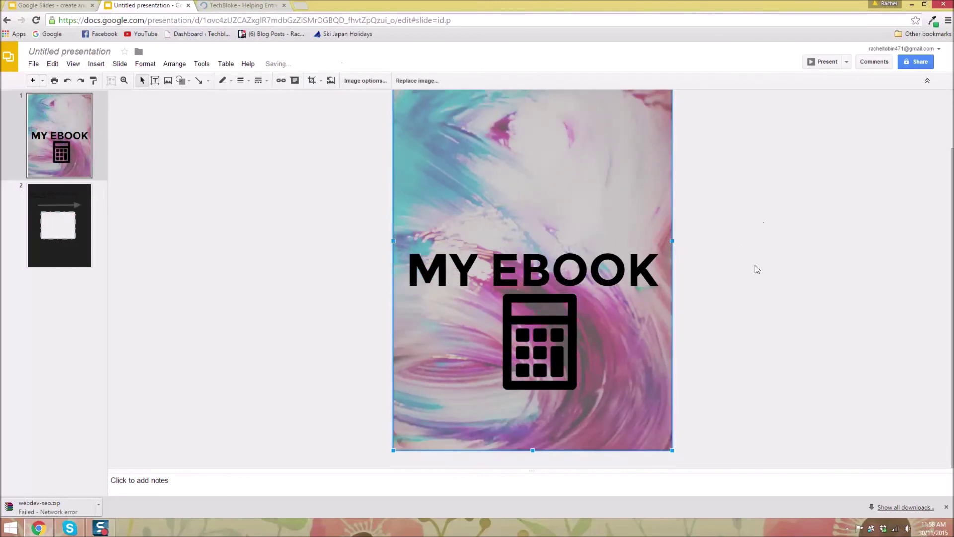
left_click(779, 251)
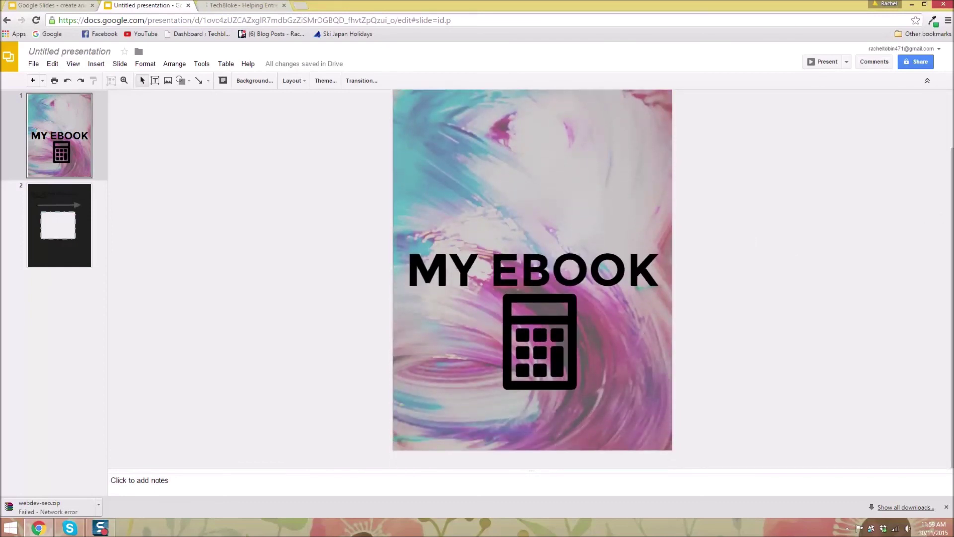
Step: Dismiss the browser's downloads bar and bring the cover slide back into the editor
left_click(945, 506)
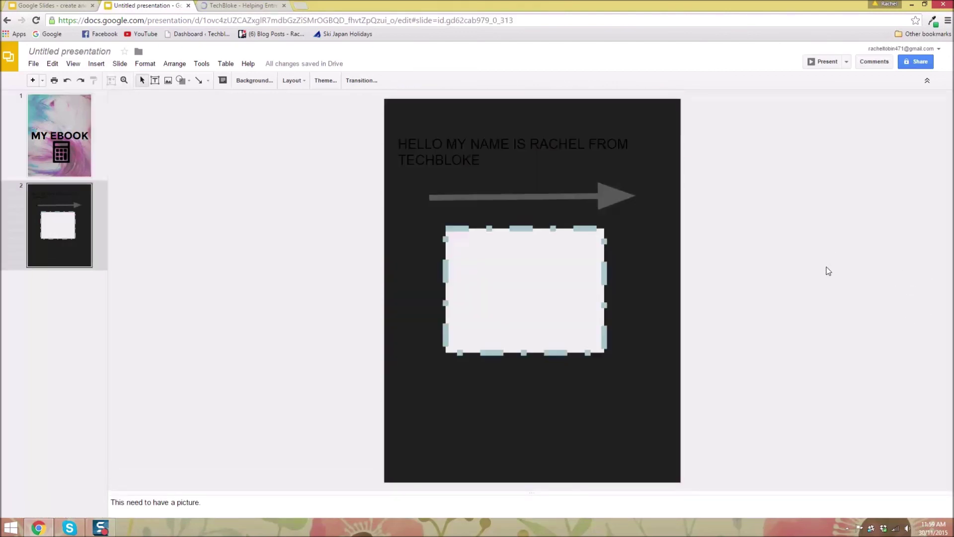
left_click(7, 140)
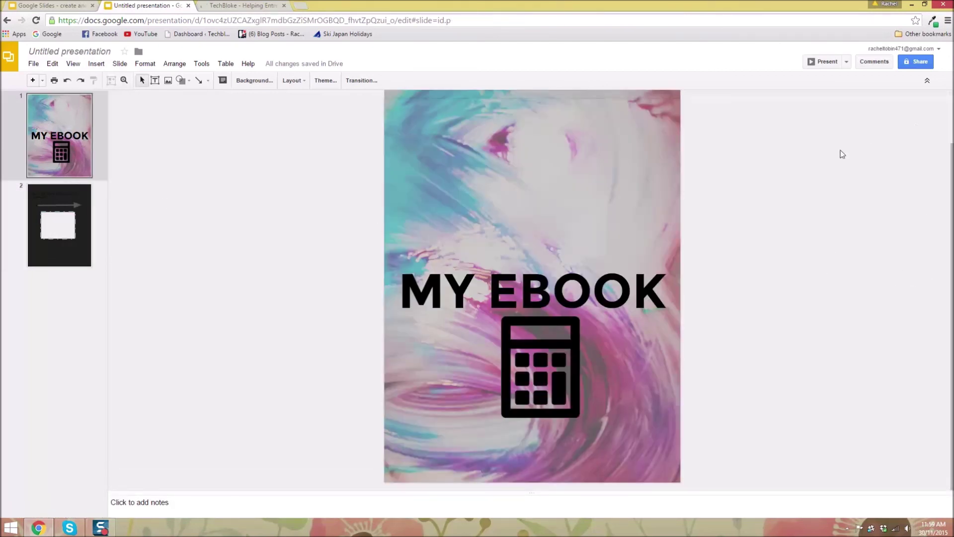